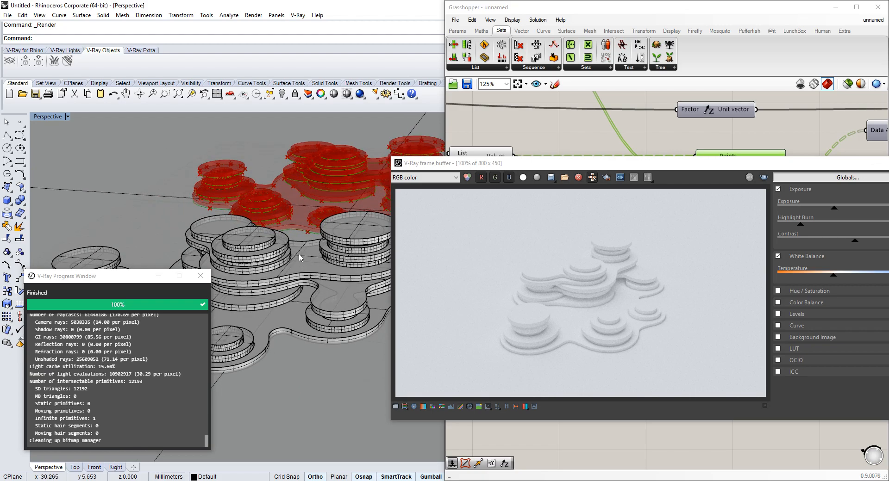
- Hide the preview of the Move, Boundary Surfaces, Extrude and Divide Curve components in the Grasshopper definition
left_click_drag(671, 162, 536, 181)
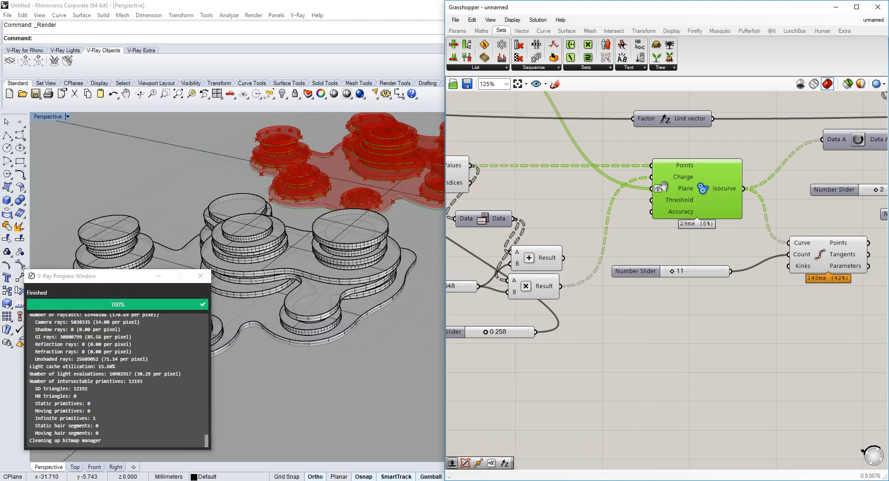
scroll(746, 234, "down", 2)
right_click_drag(747, 235, 754, 270)
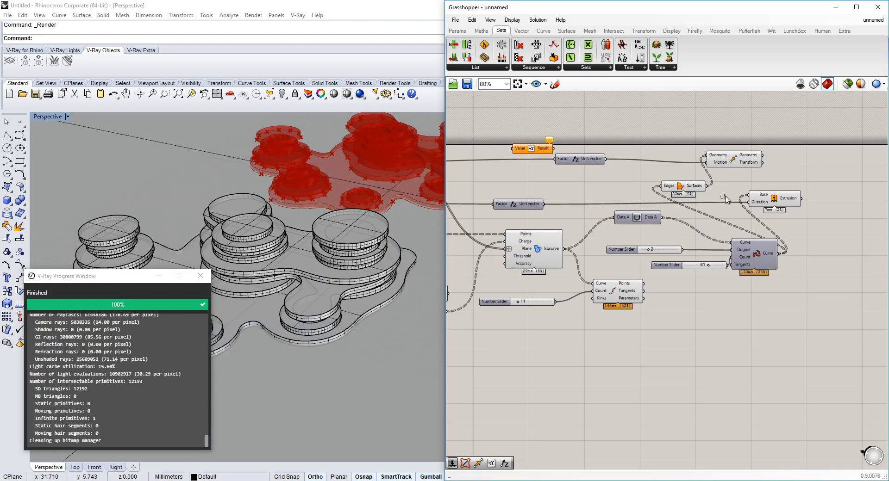
left_click_drag(797, 156, 654, 218)
middle_click(736, 153)
left_click(761, 118)
scroll(426, 206, "down", 8)
scroll(419, 190, "up", 4)
right_click(616, 294)
left_click(643, 312)
- Shift one of the base points held by the Point parameter slightly along the X axis
right_click_drag(419, 231, 166, 195)
scroll(168, 195, "down", 5)
scroll(227, 198, "up", 8)
right_click_drag(316, 223, 272, 218)
scroll(340, 235, "down", 5)
scroll(271, 218, "up", 3)
right_click_drag(602, 238, 836, 228)
right_click_drag(660, 229, 806, 223)
right_click_drag(563, 197, 643, 203)
left_click(560, 227)
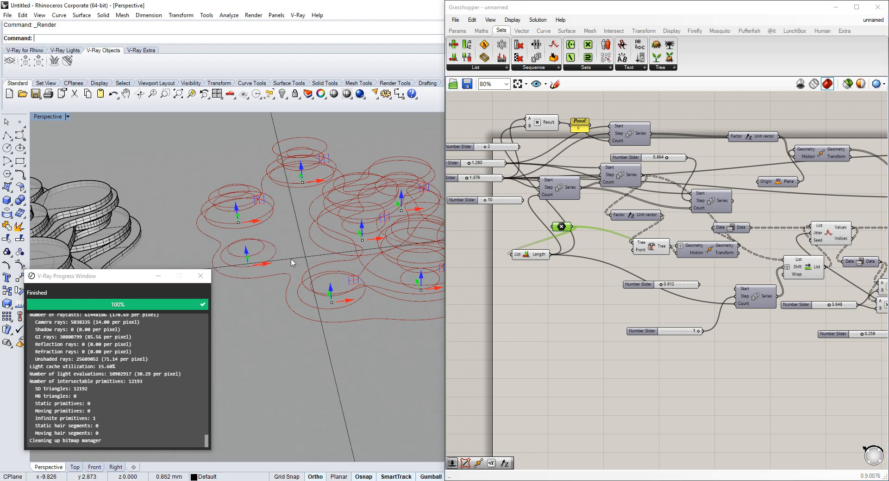
left_click_drag(296, 263, 261, 262)
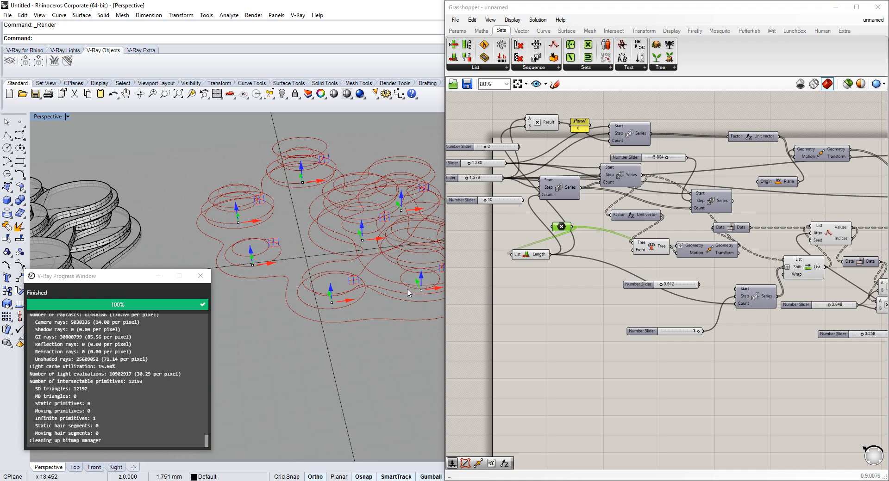
- Delete the Divide Curve component that is fed by the isocurves and the slider of 11
scroll(369, 276, "up", 3)
left_click(355, 356)
right_click_drag(871, 250, 650, 220)
right_click_drag(741, 219, 651, 243)
left_click(764, 275)
key("Delete")
scroll(308, 269, "down", 3)
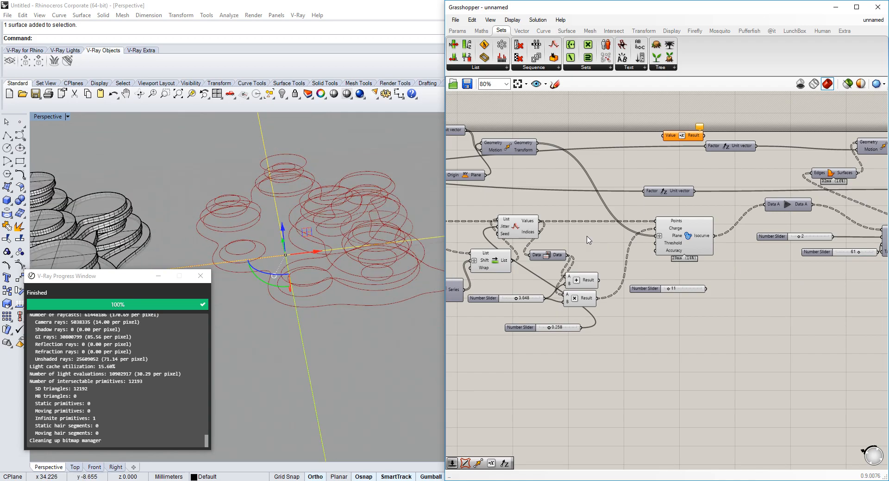
- Delete the large ground plane surface under the isocurves from the Rhino model
right_click_drag(587, 237, 801, 242)
left_click(345, 172)
key("Delete")
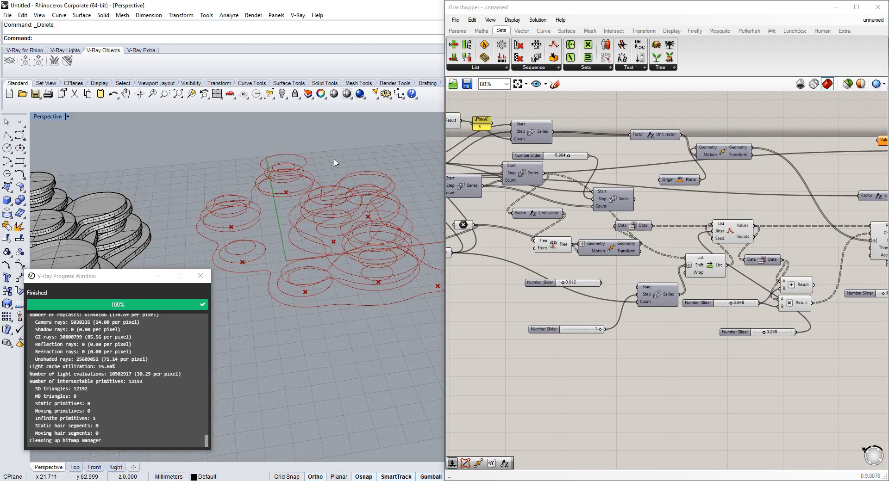
- Select the Point parameter again and shift a front base point sideways to reshape the isocurves
right_click_drag(597, 226, 693, 226)
left_click(560, 225)
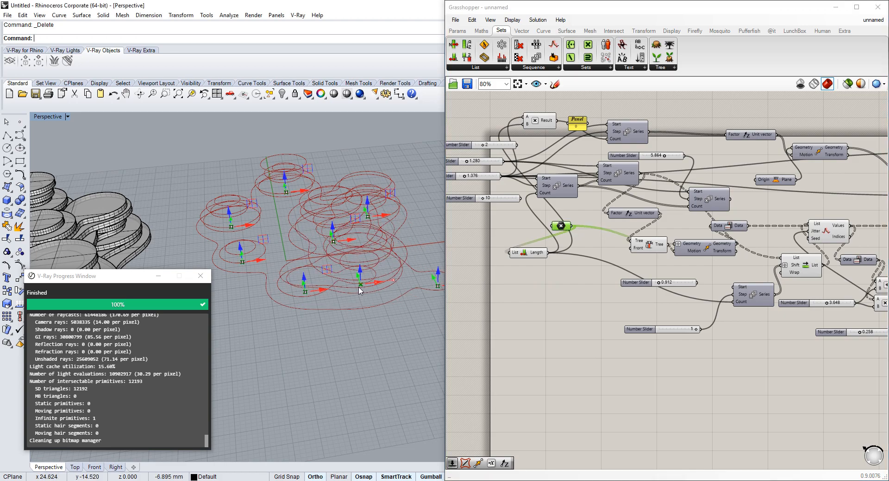
scroll(365, 292, "down", 3)
scroll(377, 295, "up", 6)
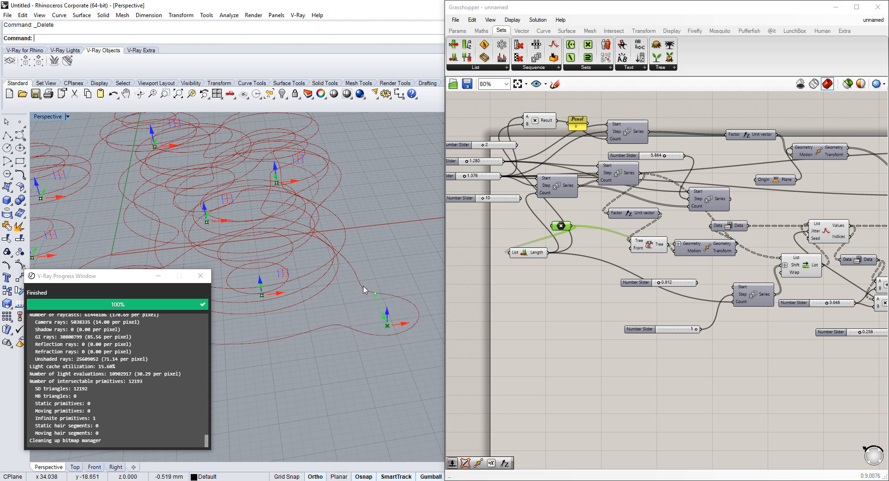
- Examine how the stacked isocurves follow and merge around the base points from several distances and viewing angles
right_click_drag(289, 266, 357, 260)
scroll(308, 310, "down", 6)
scroll(307, 312, "up", 5)
right_click_drag(373, 313, 272, 301)
left_click_drag(307, 288, 331, 278)
right_click_drag(331, 278, 227, 260)
scroll(311, 249, "down", 5)
scroll(328, 310, "up", 7)
scroll(328, 313, "down", 5)
right_click_drag(328, 314, 287, 252)
scroll(327, 323, "up", 9)
left_click_drag(316, 325, 218, 256)
right_click_drag(218, 256, 250, 209)
- Delete all the baked terrace surfaces from the Rhino model
scroll(338, 261, "down", 5)
scroll(340, 264, "down", 6)
key("ctrl+a")
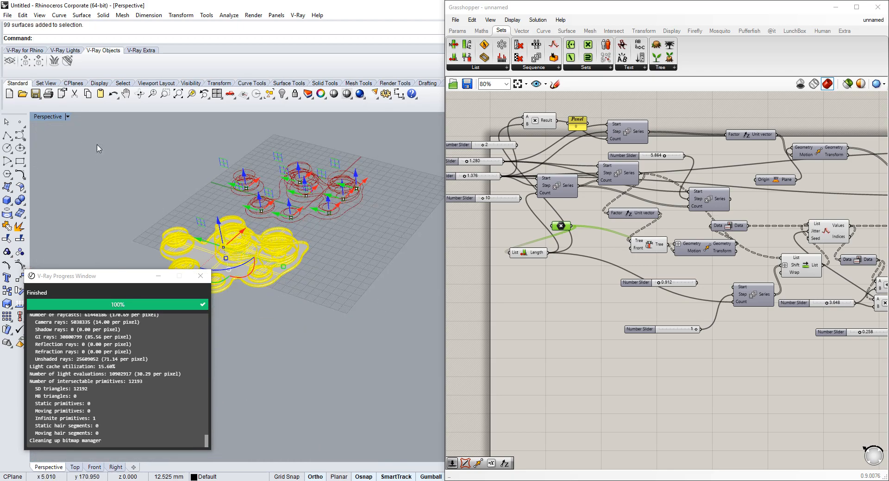
key("Delete")
- Examine the layered isocurves above the individual base points up close and as a whole
scroll(296, 199, "down", 4)
scroll(392, 269, "up", 6)
scroll(392, 269, "down", 2)
scroll(392, 269, "up", 8)
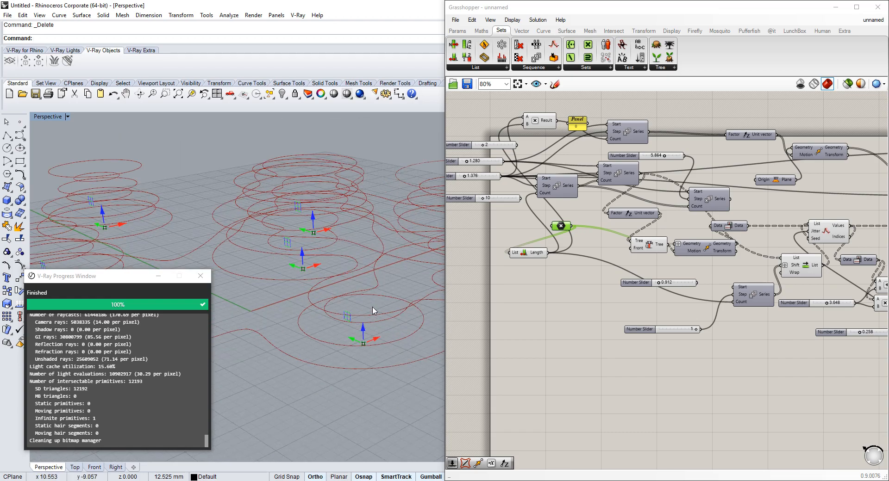
scroll(372, 308, "down", 4)
left_click(165, 94)
scroll(340, 344, "up", 4)
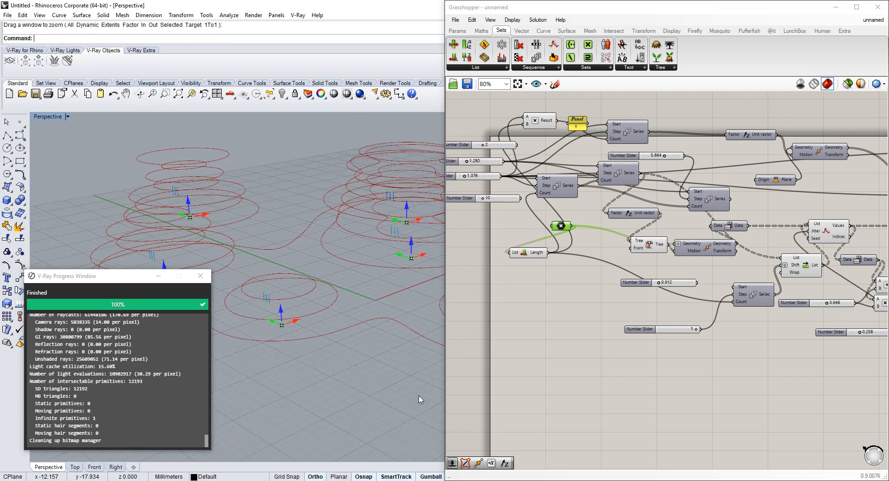
scroll(367, 333, "down", 5)
right_click_drag(368, 334, 309, 404)
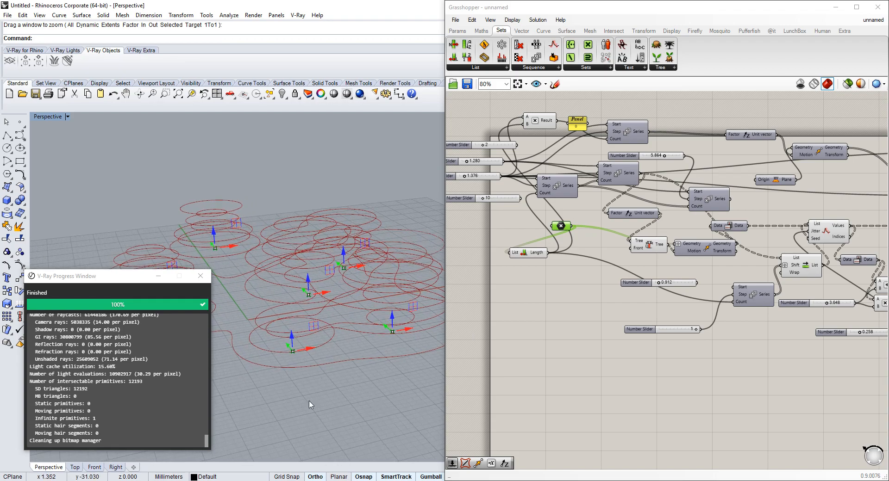
- Open Paint with a blank canvas and enlarge the view to 200 %
key("super")
type("paint")
key("Return")
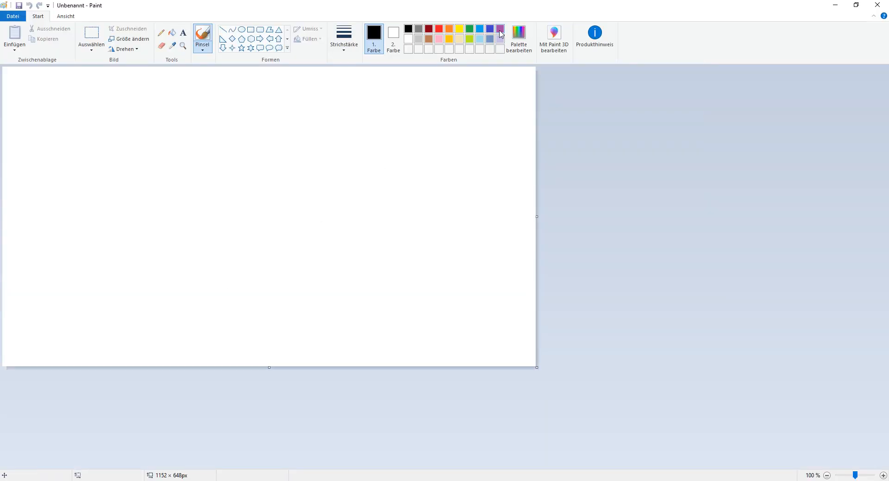
scroll(162, 184, "up", 1, "ctrl")
scroll(162, 184, "down", 1, "ctrl")
scroll(163, 184, "up", 1, "ctrl")
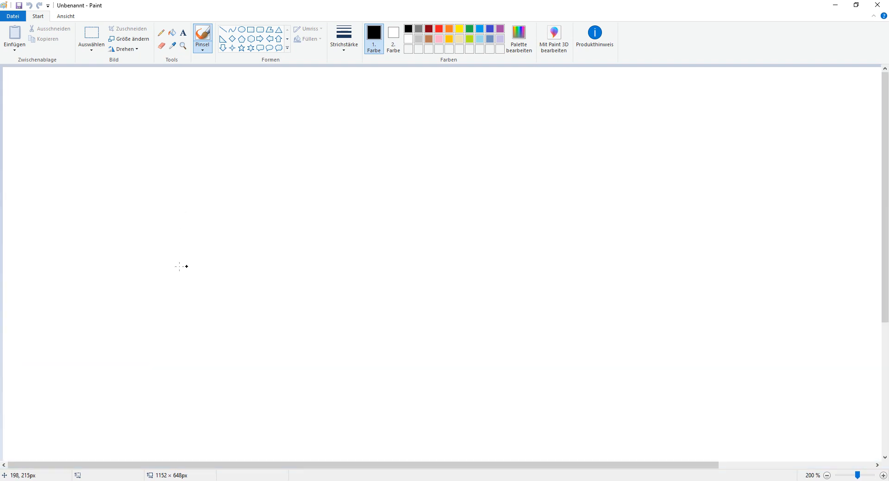
- Brush four black crosses spread across the canvas to represent the base points
left_click_drag(172, 244, 195, 227)
mouse_move(598, 203)
left_mouse_down()
mouse_move(637, 187)
mouse_move(643, 210)
left_mouse_up()
left_click_drag(477, 358, 503, 347)
left_click_drag(466, 346, 490, 376)
left_click_drag(382, 213, 409, 195)
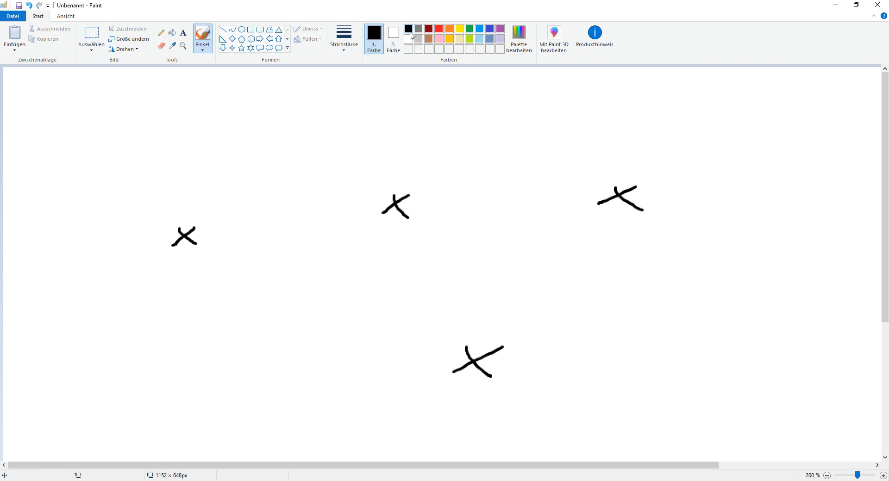
- In dark red, brush a vertical line up from each black cross and mark small crosses along every line
left_click(430, 30)
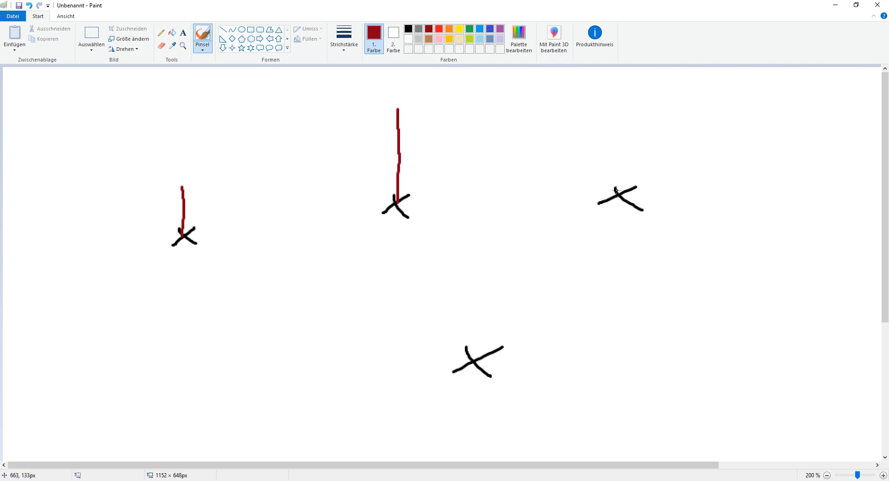
left_click_drag(617, 154, 618, 89)
left_click_drag(472, 360, 470, 332)
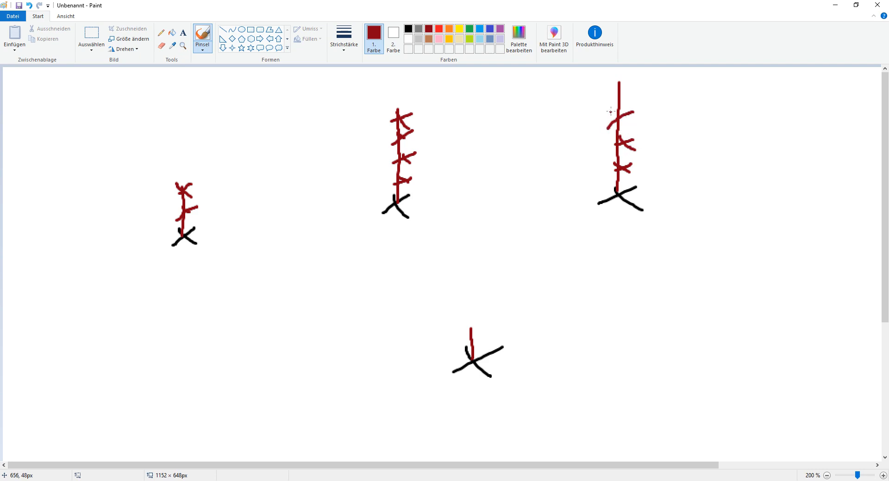
mouse_move(632, 83)
left_mouse_down()
mouse_move(611, 100)
mouse_move(663, 108)
left_mouse_up()
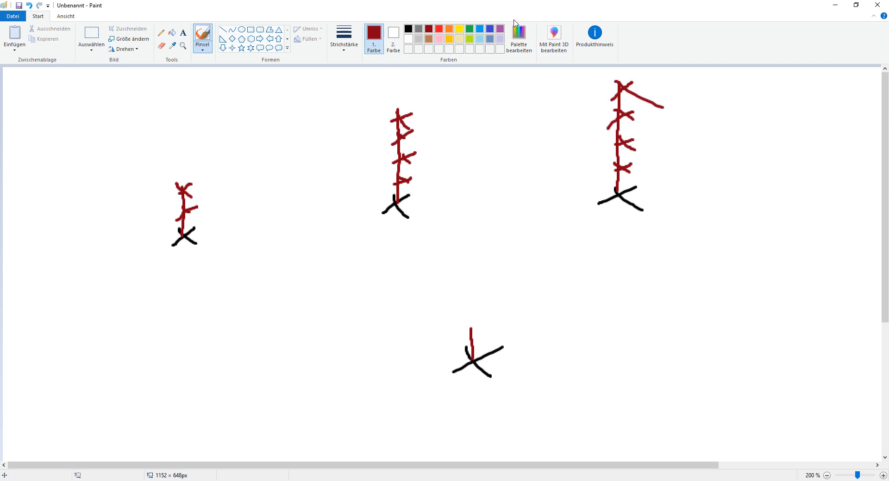
left_click(490, 30)
left_click(428, 28)
left_click_drag(479, 300, 473, 316)
left_click_drag(469, 304, 502, 325)
- Sketch two small circles inside two larger overlapping circles in light blue, and outline the merged shape in indigo
left_click(480, 29)
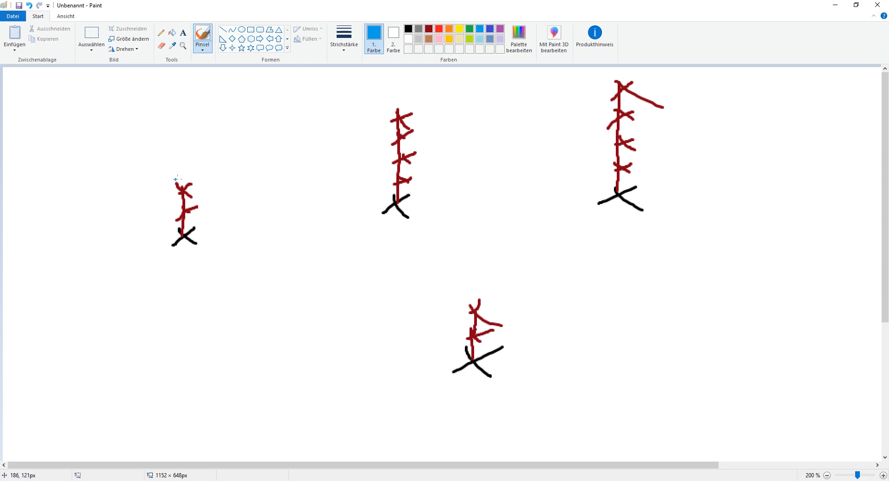
mouse_move(181, 341)
left_mouse_down()
mouse_move(173, 368)
mouse_move(163, 334)
left_mouse_up()
mouse_move(296, 339)
left_mouse_down()
mouse_move(291, 380)
mouse_move(246, 333)
left_mouse_up()
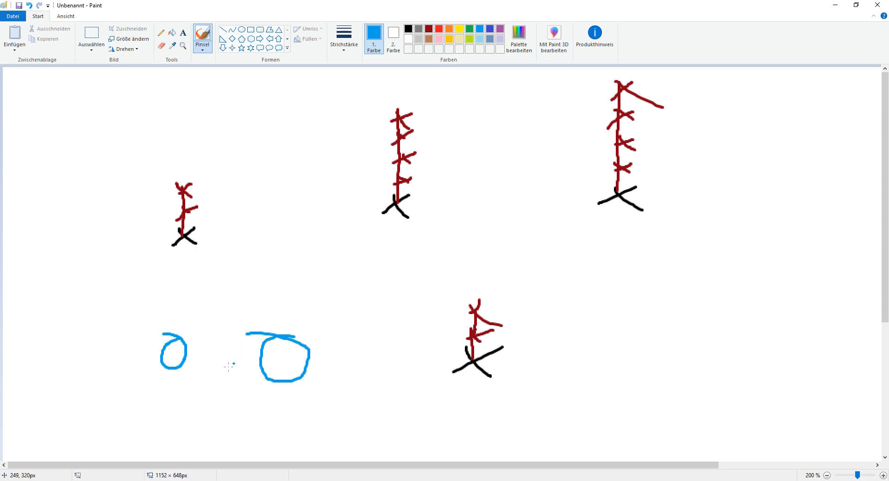
mouse_move(286, 310)
left_mouse_down()
mouse_move(251, 311)
mouse_move(273, 401)
mouse_move(308, 333)
mouse_move(254, 307)
left_mouse_up()
mouse_move(128, 317)
left_mouse_down()
mouse_move(225, 332)
mouse_move(180, 401)
mouse_move(144, 309)
mouse_move(284, 324)
mouse_move(259, 405)
mouse_move(160, 408)
mouse_move(125, 306)
mouse_move(156, 305)
left_mouse_up()
left_click(489, 29)
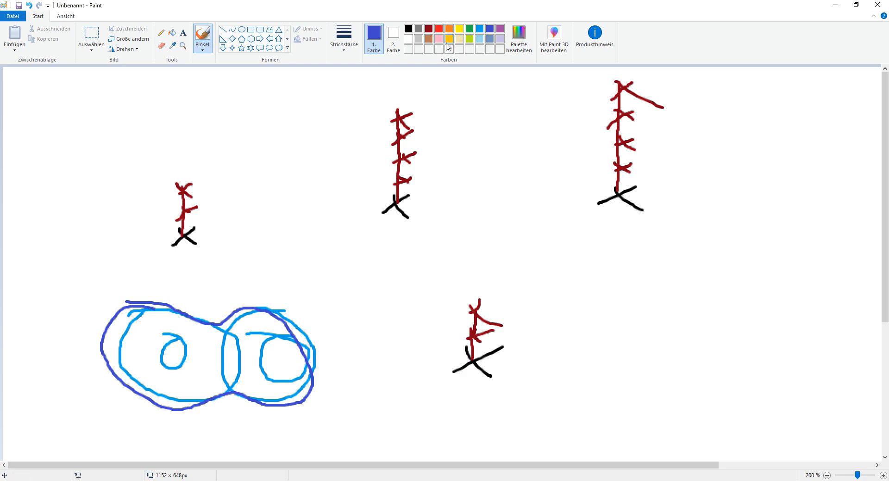
- Draw light blue loops around the three upper columns of crosses and hatch the area where two loops overlap
left_click(481, 30)
mouse_move(154, 167)
left_mouse_down()
mouse_move(204, 158)
mouse_move(153, 218)
mouse_move(197, 160)
left_mouse_up()
mouse_move(431, 159)
left_mouse_down()
mouse_move(327, 211)
mouse_move(476, 174)
mouse_move(401, 158)
left_mouse_up()
mouse_move(418, 110)
left_mouse_down()
mouse_move(363, 127)
mouse_move(574, 160)
mouse_move(370, 119)
left_mouse_up()
mouse_move(684, 117)
left_mouse_down()
mouse_move(577, 121)
mouse_move(709, 215)
mouse_move(655, 131)
left_mouse_up()
mouse_move(550, 145)
left_mouse_down()
mouse_move(544, 151)
mouse_move(574, 134)
left_mouse_up()
mouse_move(561, 165)
left_mouse_down()
mouse_move(539, 181)
mouse_move(571, 187)
left_mouse_up()
- Outline the two overlapping loops as one merged shape in indigo, and switch back to Rhino and Grasshopper
left_click(489, 29)
mouse_move(435, 102)
left_mouse_down()
mouse_move(494, 96)
mouse_move(650, 119)
mouse_move(641, 229)
mouse_move(468, 223)
mouse_move(361, 133)
mouse_move(476, 115)
left_mouse_up()
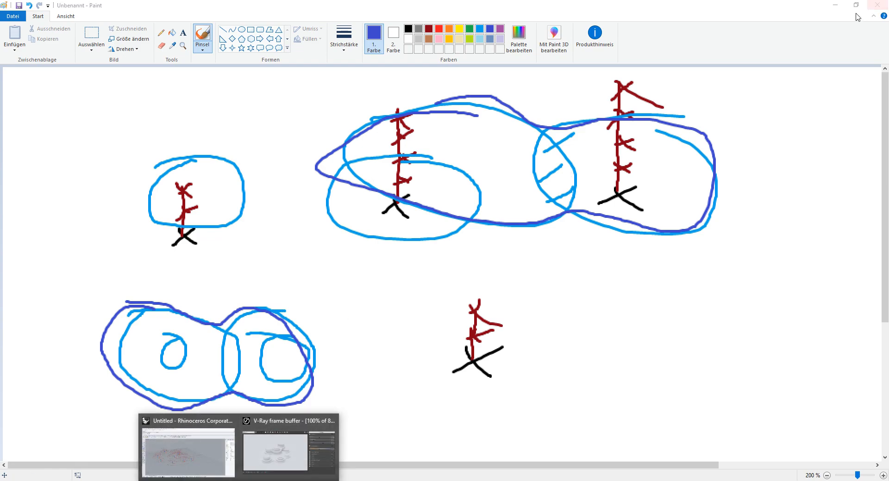
left_click(836, 6)
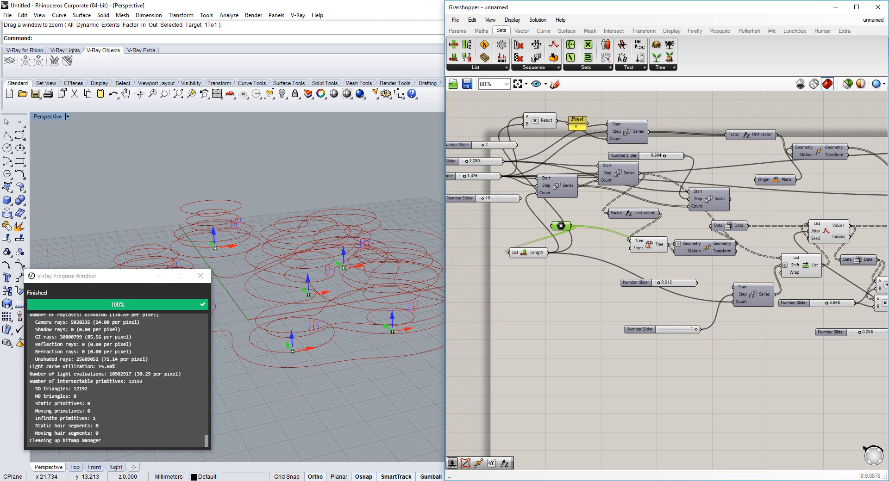
left_click(763, 480)
left_click(763, 480)
- Set the 1.376 number slider to 1.476 and the 1.280 number slider to 0.000
mouse_move(350, 301)
right_mouse_down()
mouse_move(362, 306)
mouse_move(353, 293)
right_mouse_up()
scroll(470, 178, "up", 1)
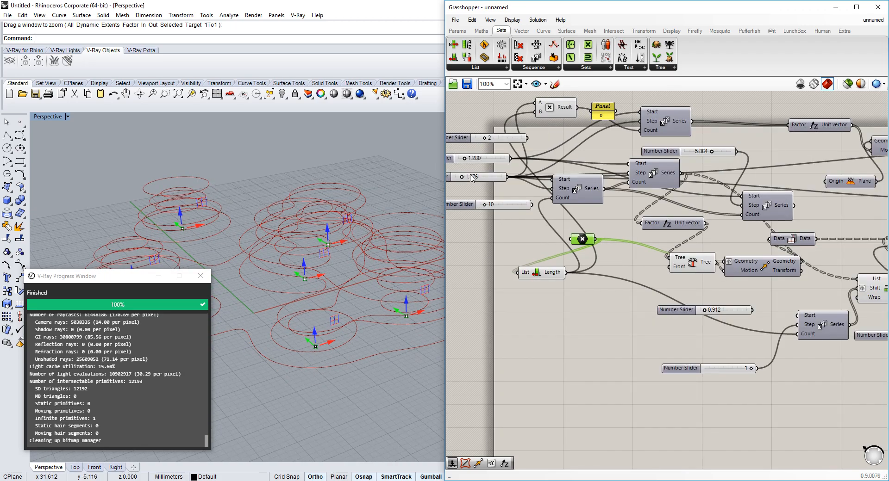
left_click_drag(470, 178, 455, 162)
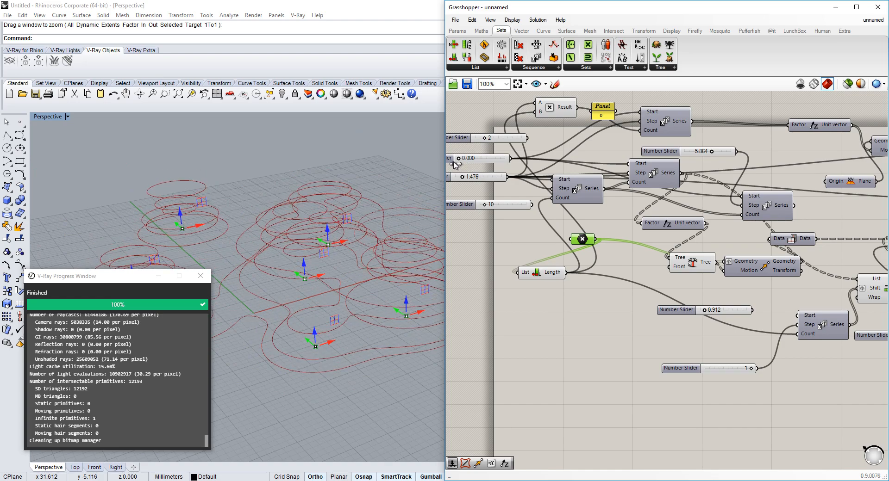
- Start a new empty Grasshopper document and close the V-Ray progress window
left_click(455, 20)
left_click(458, 30)
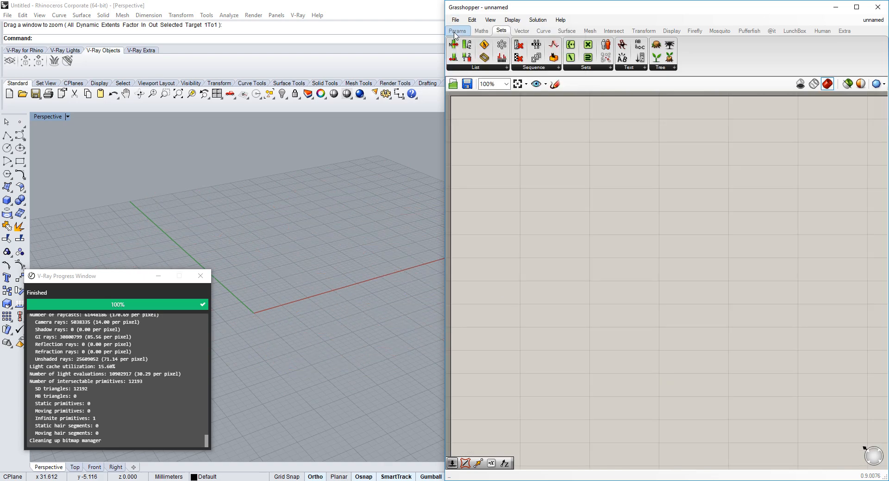
left_click(200, 275)
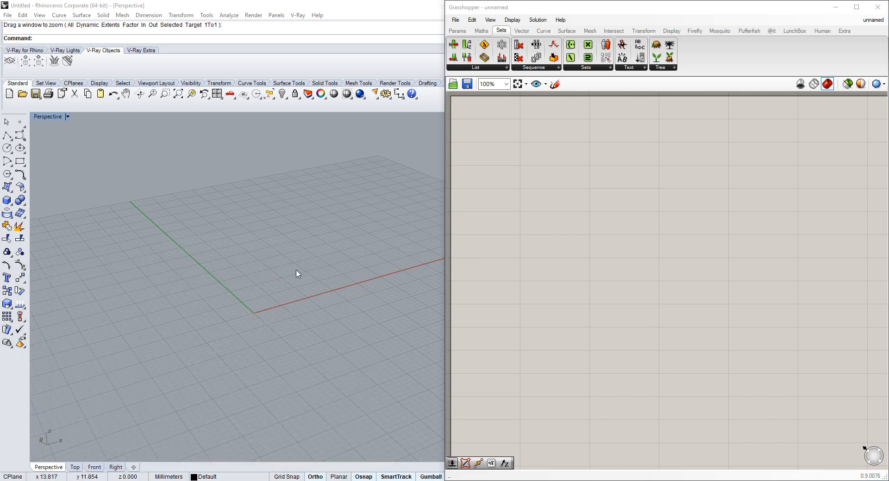
- Add a Point parameter to the empty canvas
double_click(626, 208)
type("point")
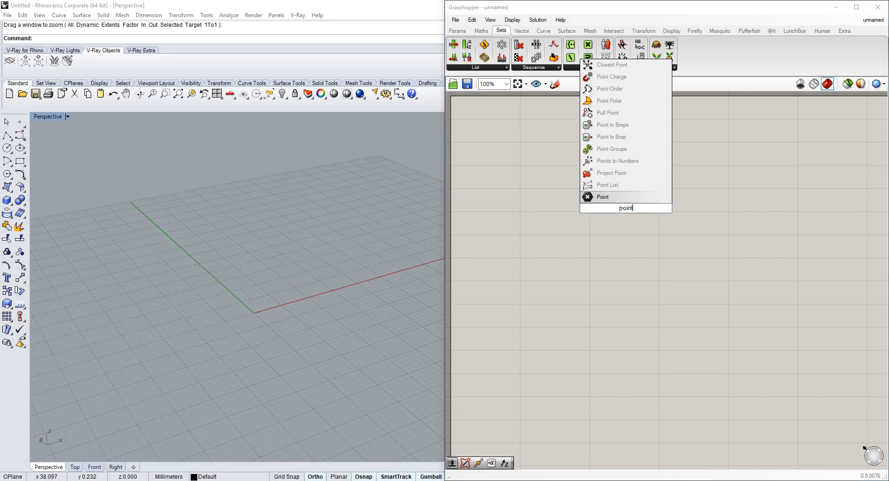
key("Return")
- Assign multiple points to the Point parameter by placing nine scattered points on the ground plane in the perspective view
right_click(626, 208)
left_click(687, 368)
left_click(238, 220)
left_click(421, 217)
left_click(397, 302)
left_click(207, 320)
left_click(307, 245)
left_click(190, 240)
left_click(126, 344)
left_click(296, 397)
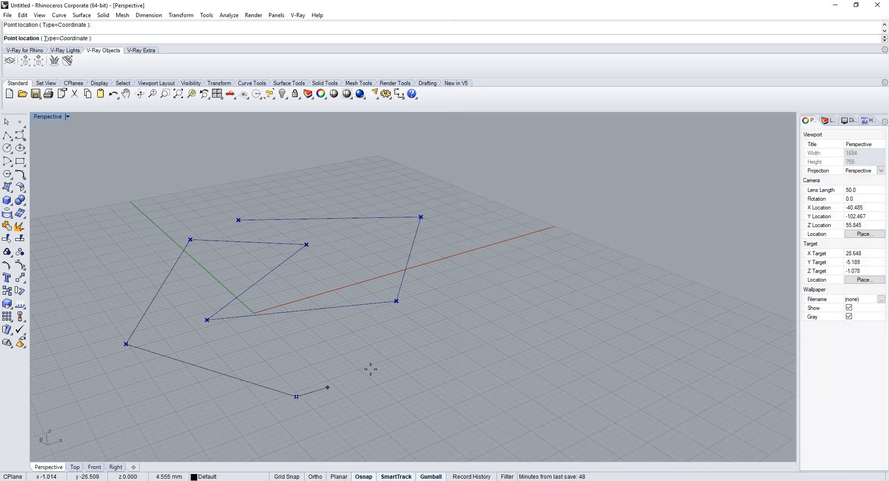
key("Return")
left_click(691, 210)
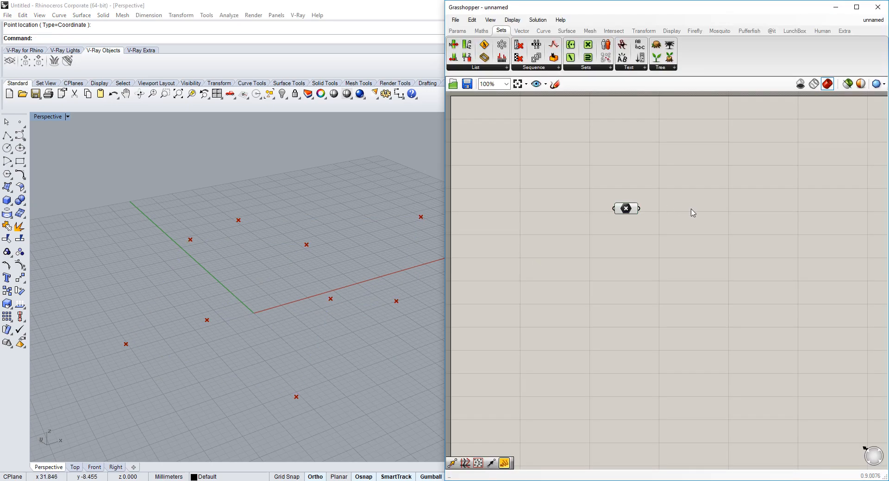
right_click_drag(697, 219, 594, 225)
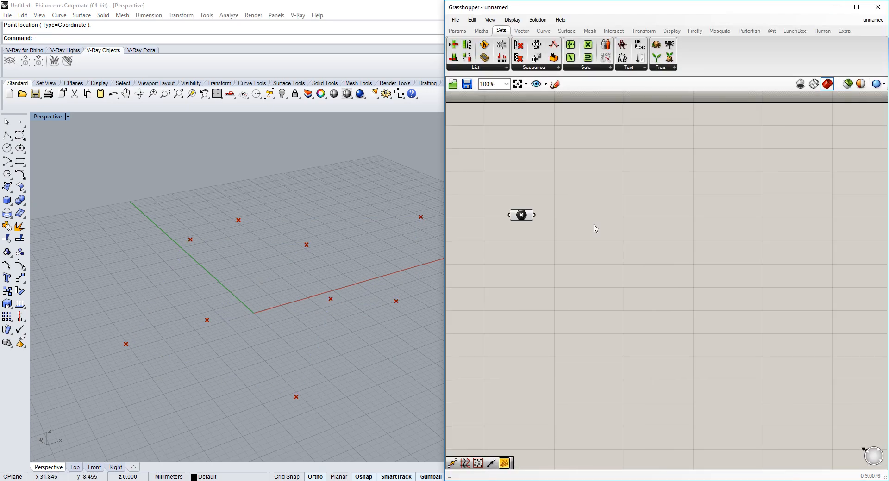
double_click(650, 209)
type("move")
key("Return")
- Add a Line SDL component and connect the Point parameter to its Start input
double_click(626, 241)
type("sdl")
left_click(631, 234)
left_click_drag(628, 238, 651, 229)
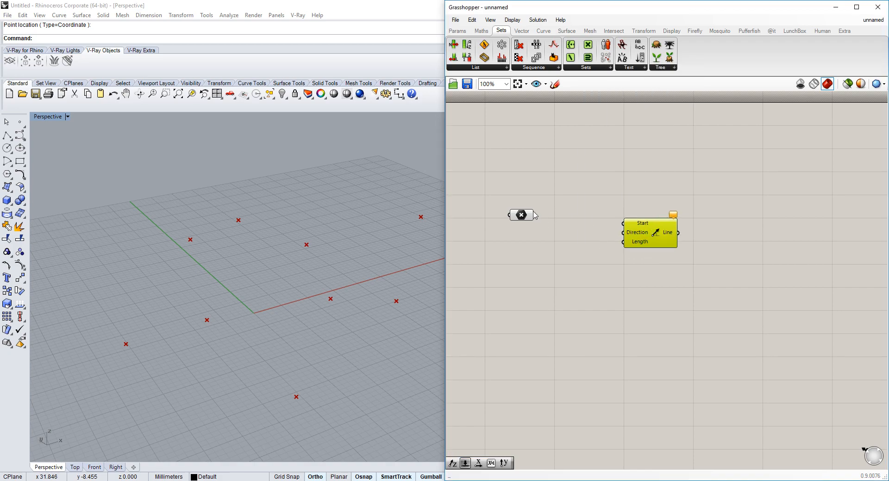
left_click_drag(534, 215, 686, 231)
- Add a Unit Z vector, connect it to the line's Direction input and place it above the Point parameter
double_click(552, 282)
type("z")
left_click(553, 272)
left_click_drag(562, 282, 678, 227)
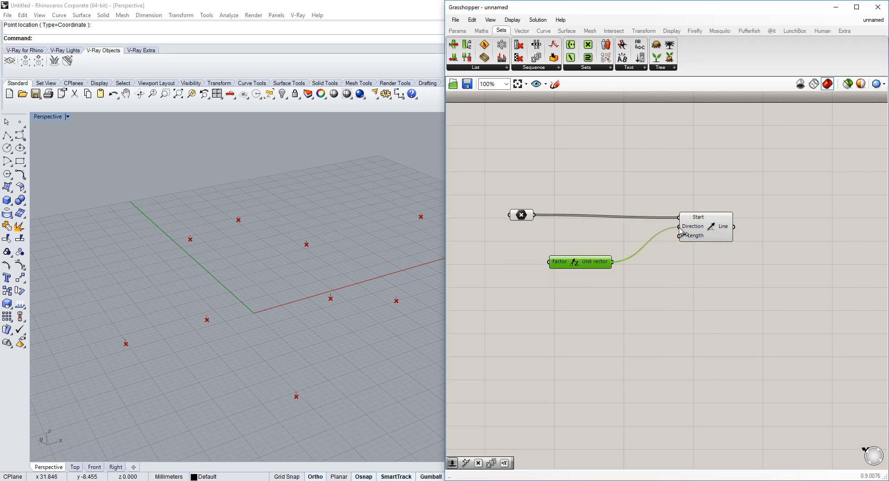
left_click_drag(593, 265, 591, 195)
- Move the Unit Z vector above the Point parameter and add a Series component below it
left_click(600, 262)
double_click(599, 262)
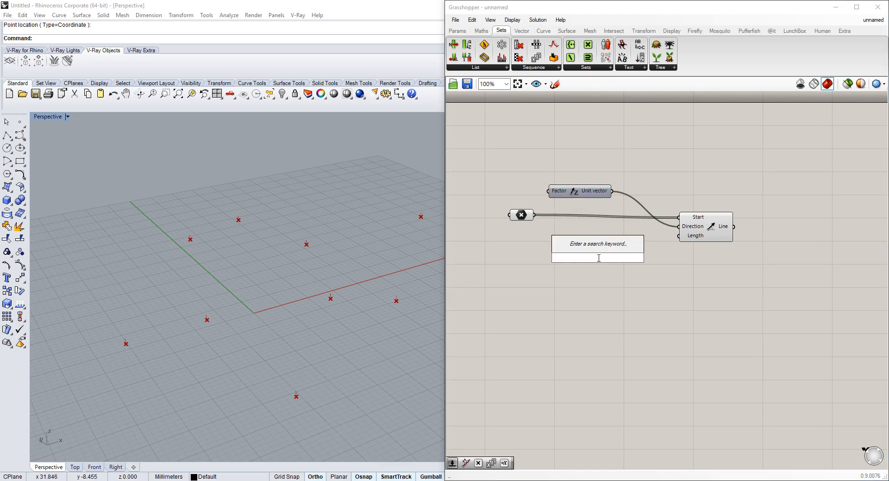
type("ser")
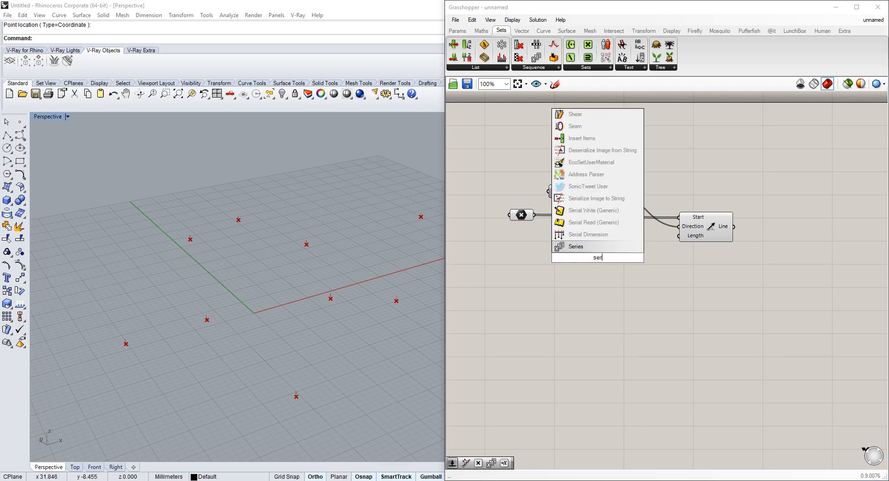
left_click(591, 250)
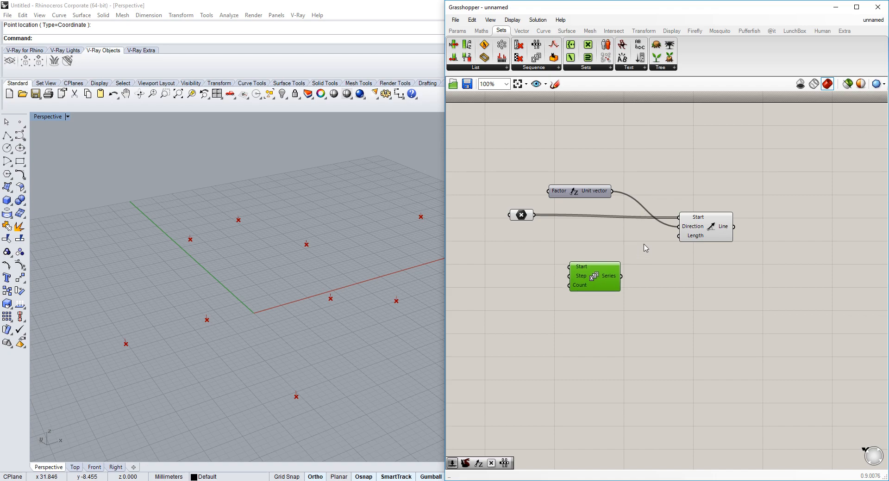
- Create two number sliders with value 22 and connect them to the Start and Step inputs of the Series component
double_click(499, 275)
type("22")
left_click(499, 265)
left_click(534, 272)
mouse_move(533, 272)
left_mouse_down()
mouse_move(532, 261)
mouse_move(539, 282)
left_mouse_up()
scroll(536, 282, "up", 3)
right_click_drag(550, 280, 548, 292)
left_click_drag(561, 293, 600, 283)
left_click_drag(555, 259, 600, 265)
scroll(562, 318, "down", 2)
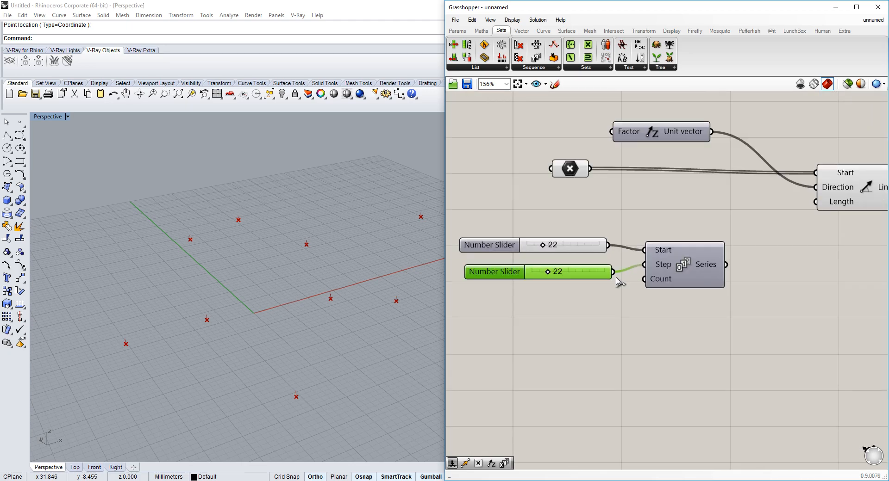
- Add a List Length component fed by the Point parameter and delete the stray List Item component
double_click(568, 199)
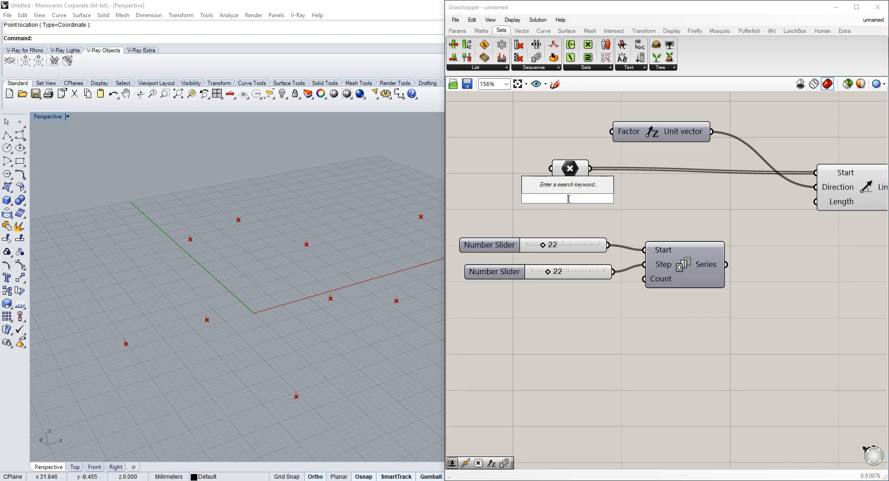
type("list")
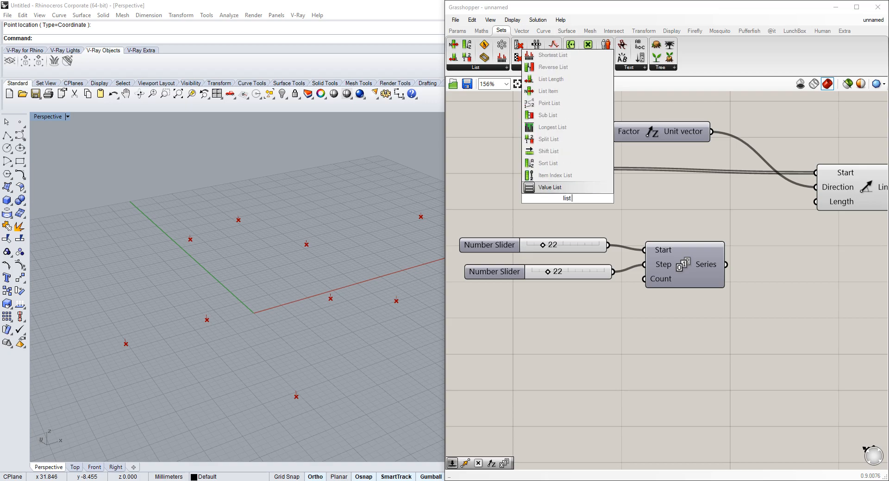
left_click(555, 91)
double_click(594, 176)
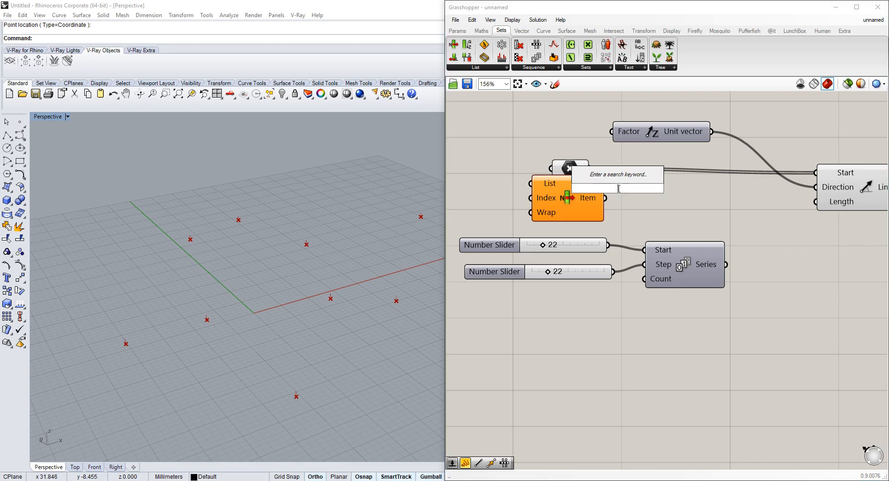
type("length")
key("Return")
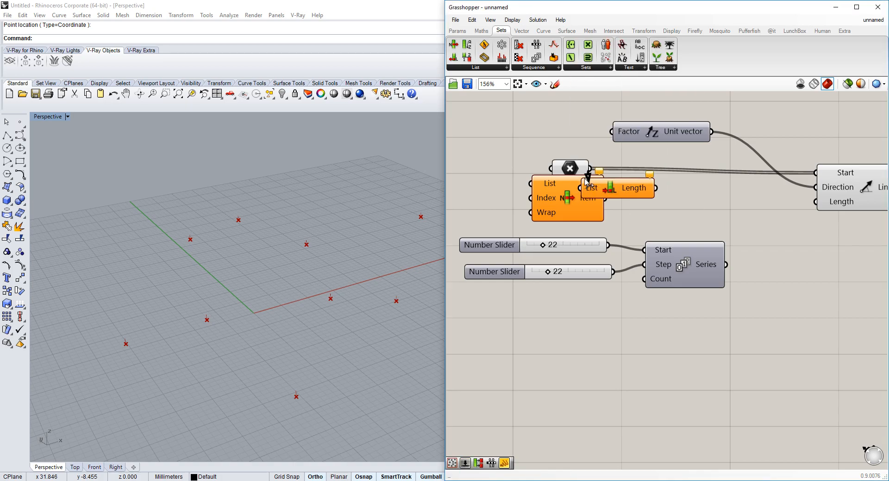
left_click(564, 207)
key("Delete")
- Connect List Length to the Series Count input and the Series output to the line's Length input
left_click_drag(656, 188, 644, 279)
left_click_drag(725, 265, 814, 202)
scroll(281, 296, "down", 3)
scroll(281, 300, "up", 2)
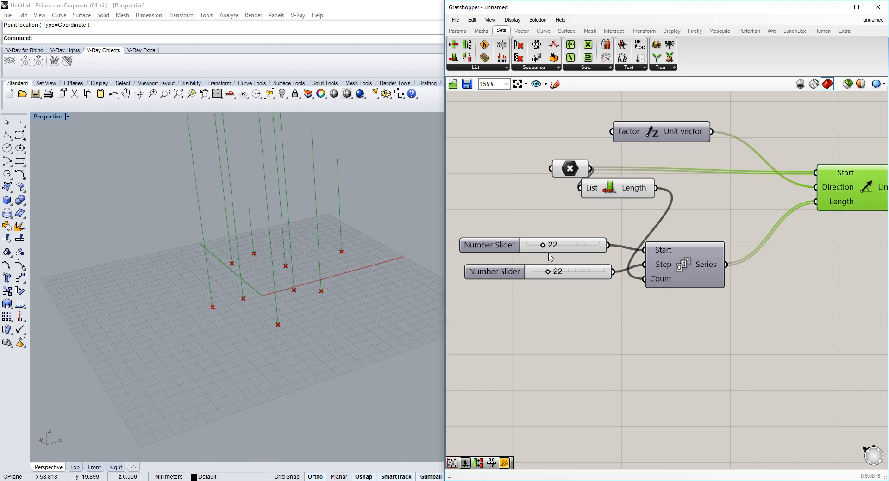
- Set the Series Start slider to 9 and the Step slider to 1
mouse_move(547, 275)
left_mouse_down()
mouse_move(528, 253)
mouse_move(549, 273)
mouse_move(532, 274)
left_mouse_up()
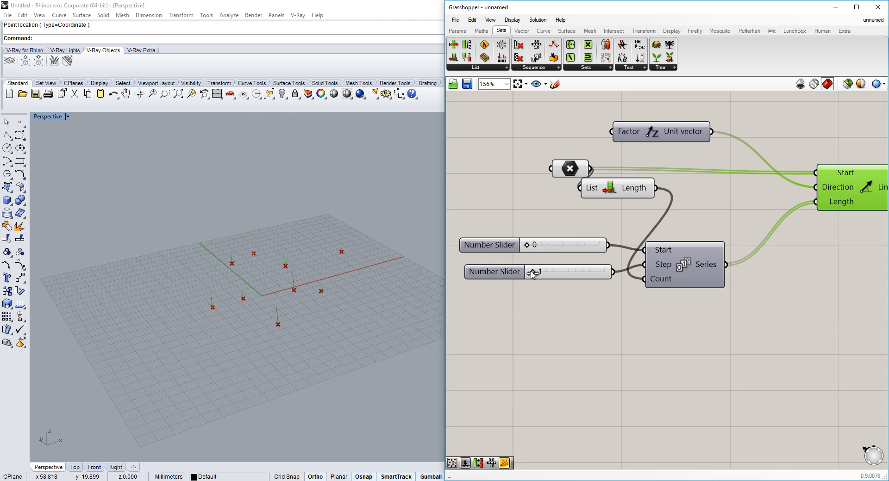
double_click(491, 271)
key("Escape")
left_click_drag(526, 246, 532, 246)
right_click_drag(377, 270, 359, 285)
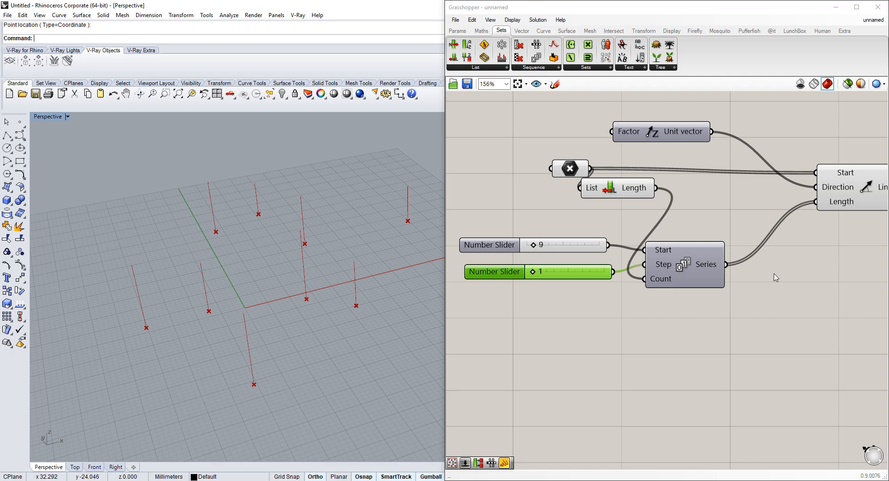
right_click_drag(331, 292, 330, 258)
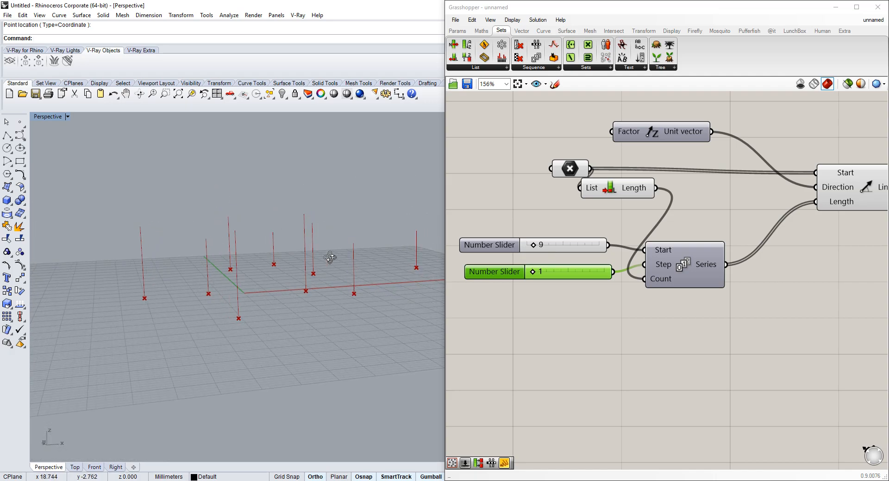
- Switch the Series Start and Step sliders to floating-point rounding and set the step to 1.640
double_click(508, 250)
left_click(497, 221)
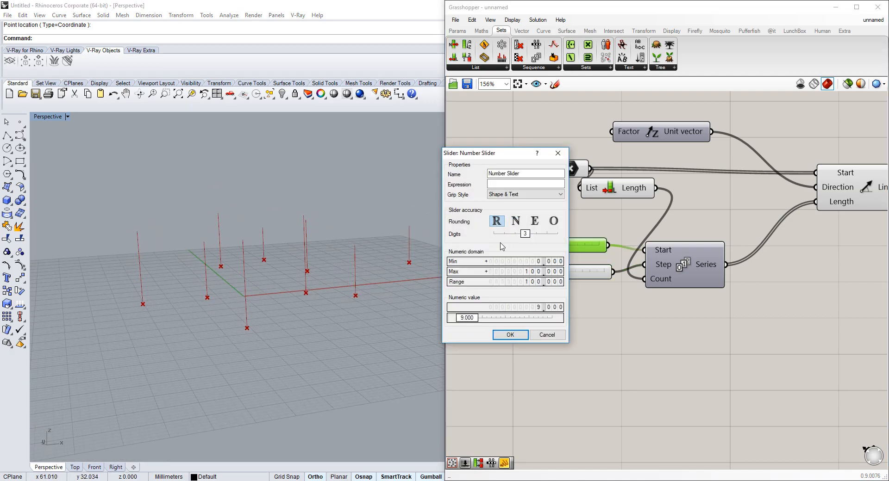
left_click(510, 335)
double_click(533, 274)
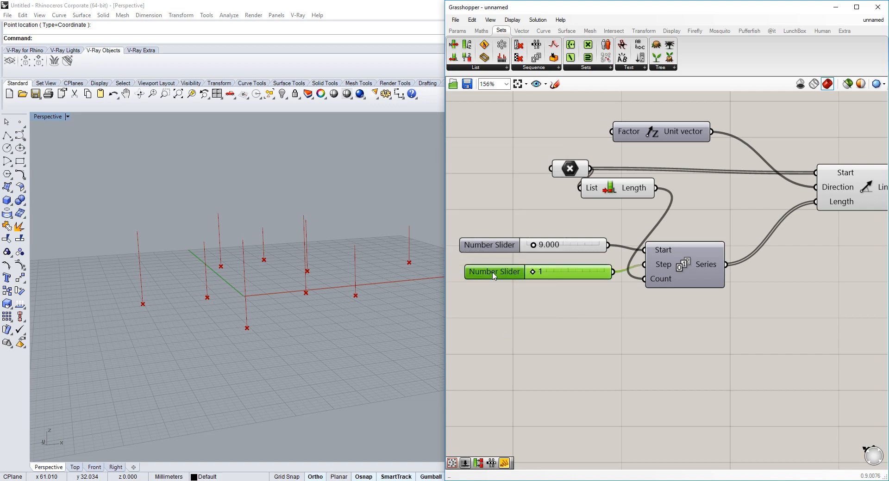
left_click(503, 248)
left_click(499, 359)
left_click_drag(533, 274, 534, 274)
- Add a Divide Distance component after the line component and connect the Line output to its Curve input
right_click_drag(368, 278, 314, 294)
scroll(313, 295, "down", 5)
scroll(314, 294, "up", 3)
right_click_drag(852, 236, 718, 243)
right_click_drag(833, 213, 735, 237)
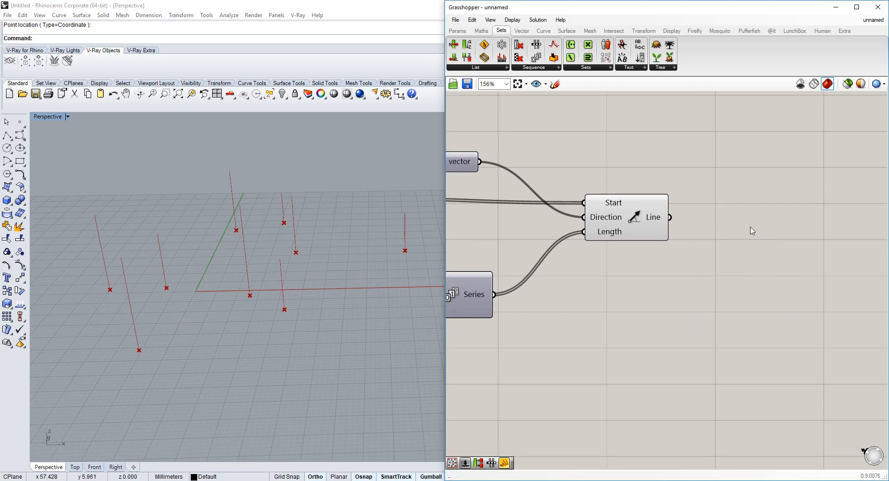
double_click(752, 231)
type("divi")
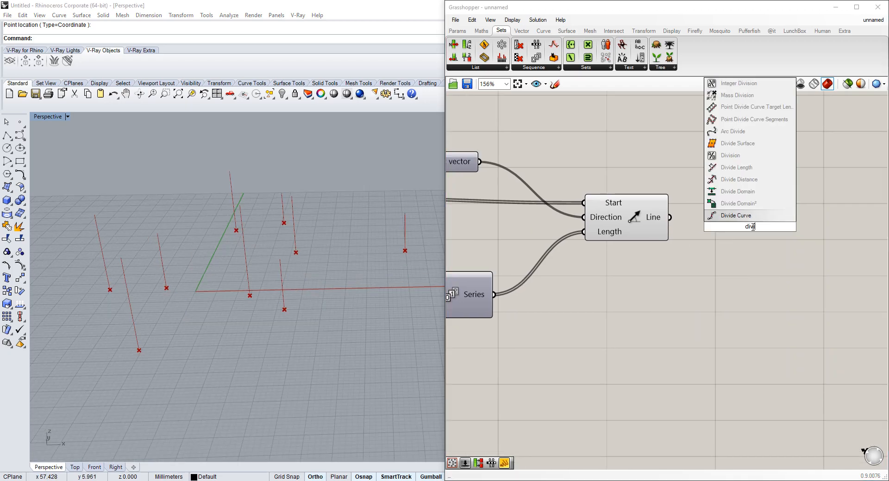
left_click(764, 180)
left_click_drag(671, 217, 751, 283)
- Add a floating-point number slider with value 1.000 and connect it to the Distance input of Divide Distance
scroll(615, 331, "down", 2)
right_click_drag(613, 332, 712, 274)
double_click(690, 279)
type("1")
key("Return")
double_click(663, 284)
left_click(666, 258)
left_click(667, 372)
left_click_drag(737, 283, 788, 239)
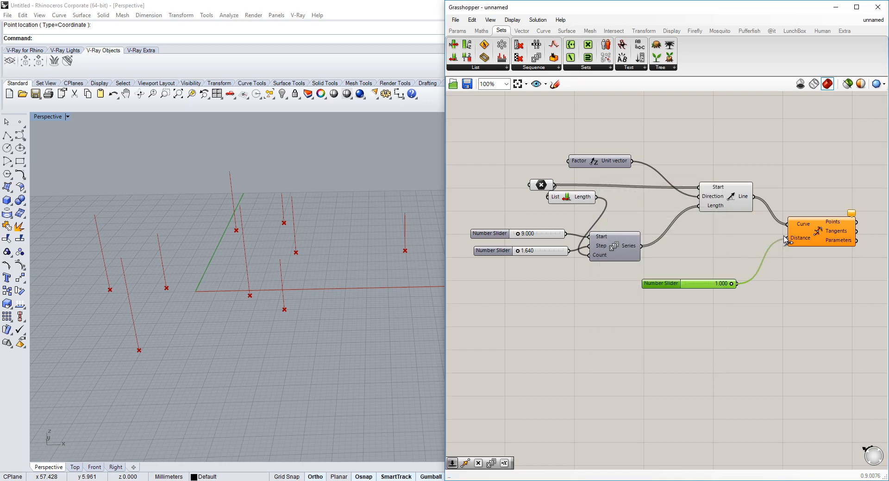
- Raise the distance slider's maximum to 10 and set the division distance to 2.200
right_click_drag(272, 267, 284, 299)
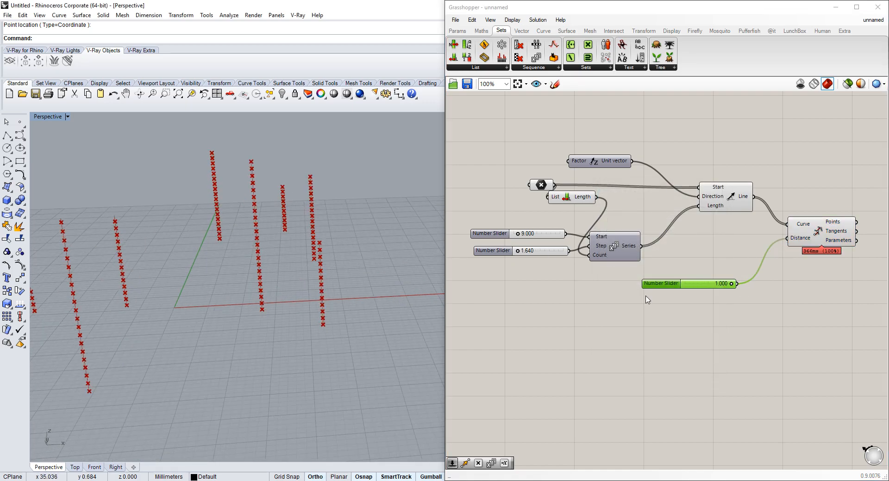
double_click(665, 284)
double_click(653, 307)
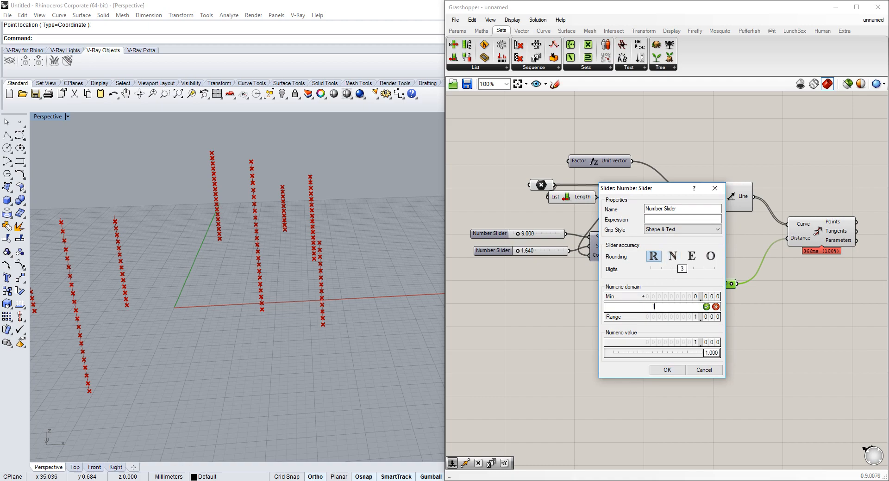
type("0")
left_click(668, 369)
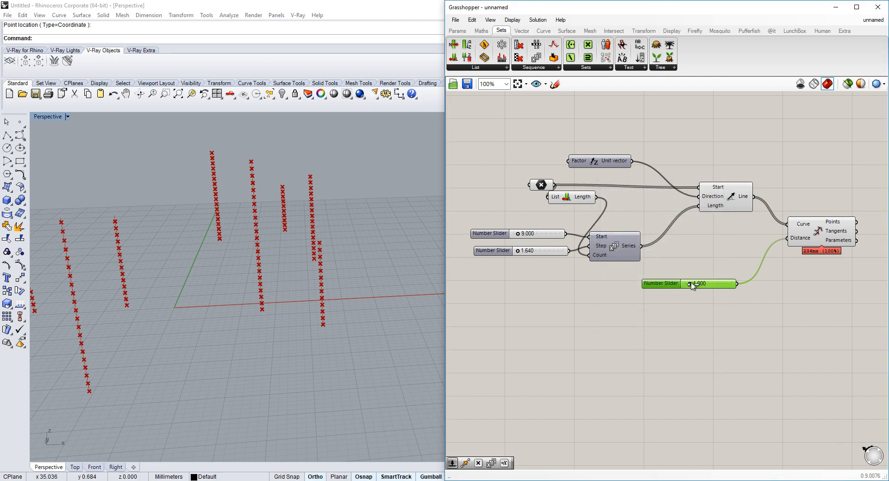
left_click_drag(695, 284, 699, 285)
right_click_drag(305, 282, 228, 331)
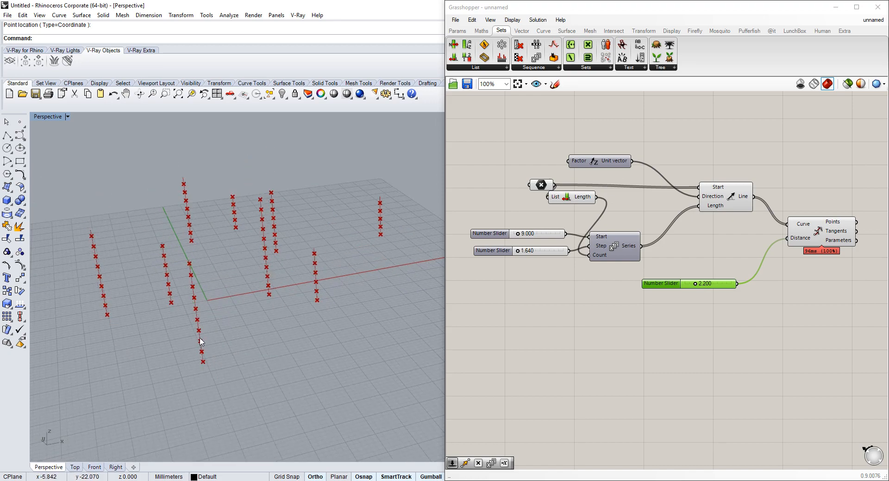
right_click_drag(220, 274, 224, 308)
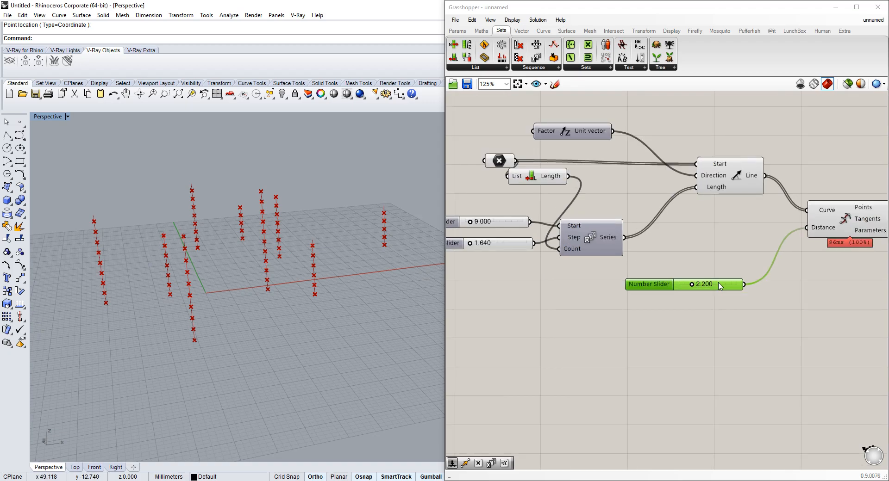
- Add a Panel and connect the Points output of Divide Distance to it
scroll(715, 282, "up", 1)
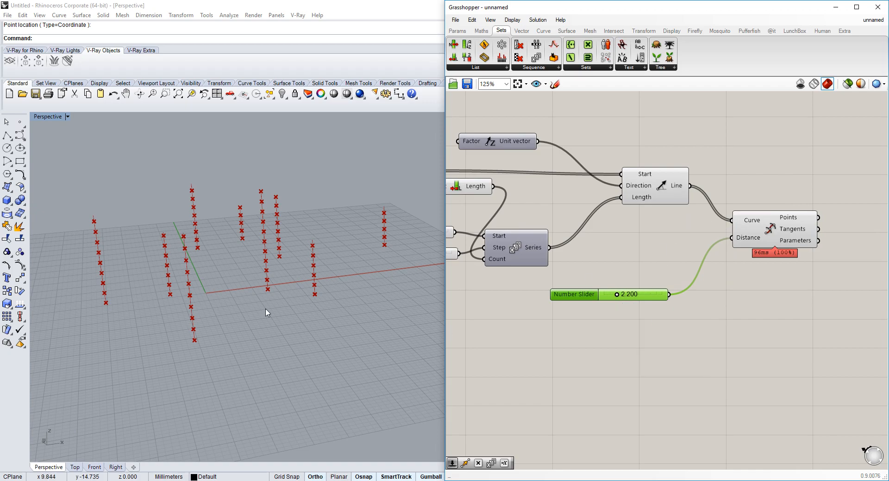
right_click_drag(263, 312, 260, 230)
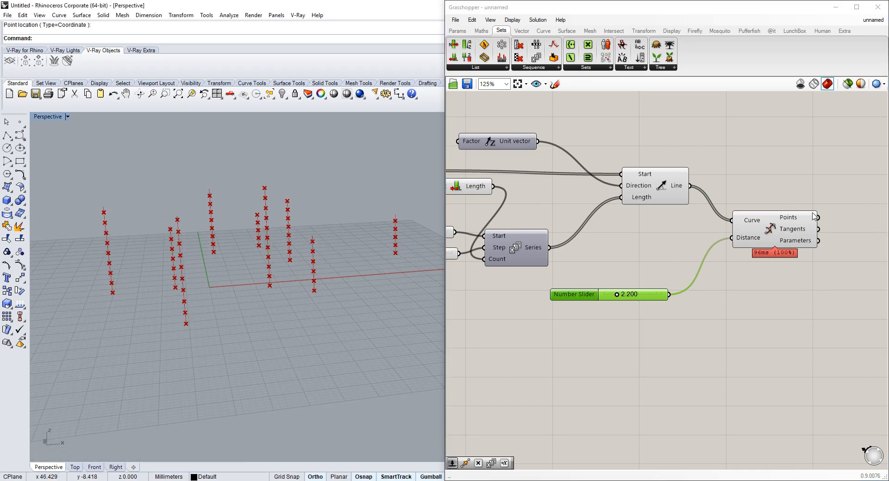
right_click_drag(814, 216, 684, 255)
double_click(740, 240)
type("panel")
key("Return")
left_click_drag(689, 255, 702, 232)
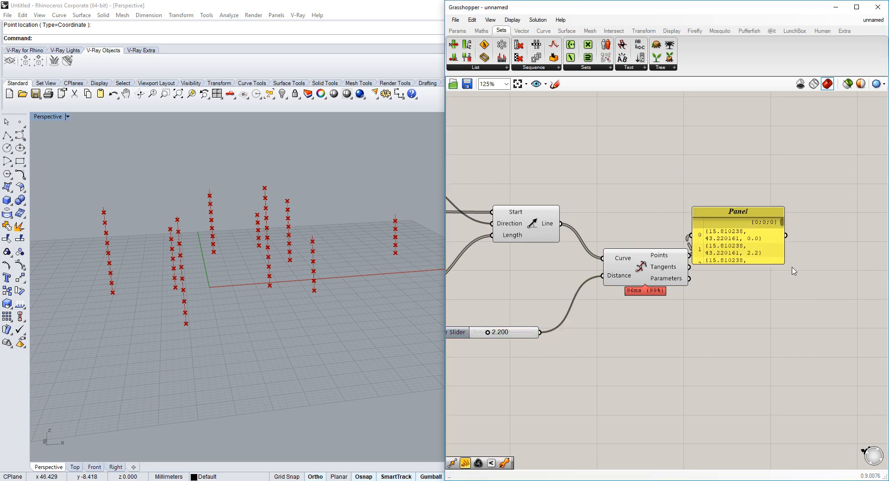
- Enlarge the Panel to examine the division points listed per branch, and delete the Panel
left_click_drag(782, 261, 888, 384)
right_click_drag(791, 320, 663, 276)
left_click_drag(758, 198, 758, 264)
left_click_drag(674, 264, 730, 239)
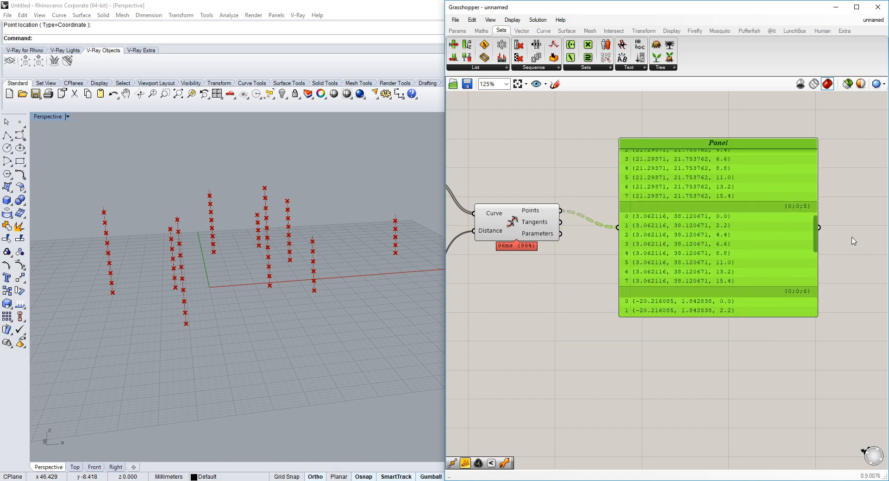
right_click_drag(569, 235, 562, 267)
left_click_drag(629, 258, 661, 249)
key("Delete")
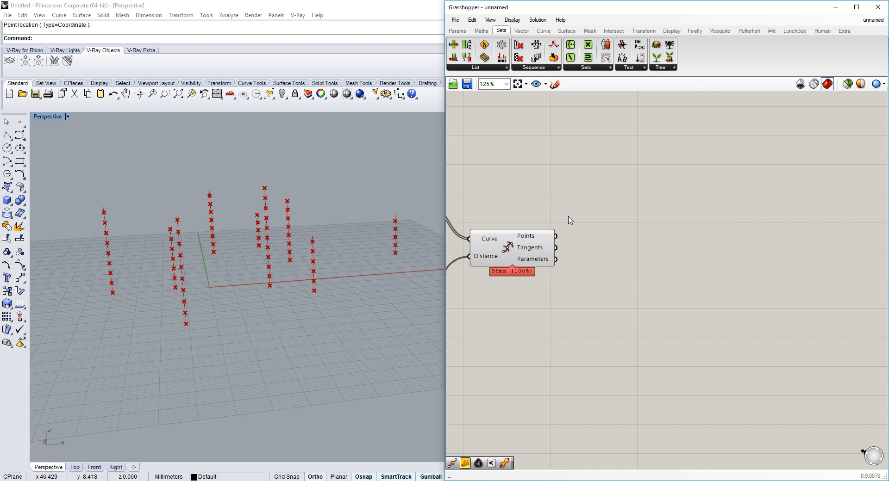
- Look through the Vector, Curve, Sets, Maths and Surface component categories for the MetaBall component
left_click(522, 32)
left_click(536, 33)
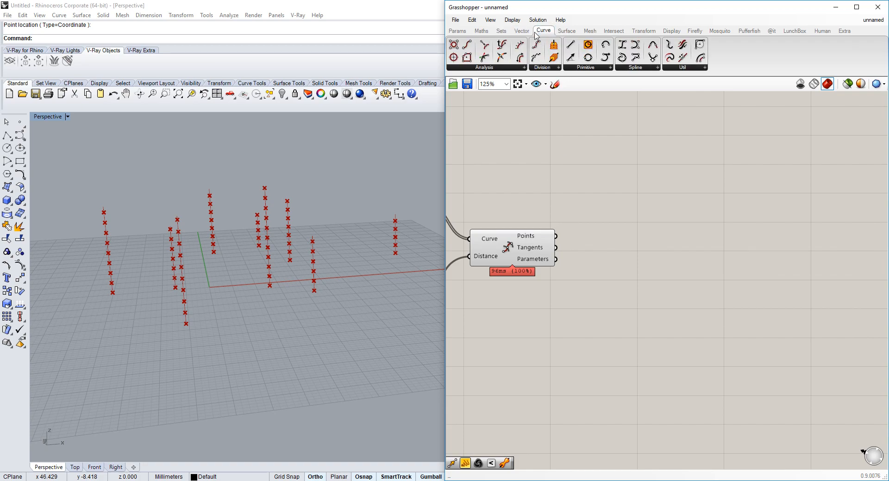
left_click(521, 32)
left_click(503, 33)
left_click(566, 32)
left_click(543, 32)
left_click(515, 33)
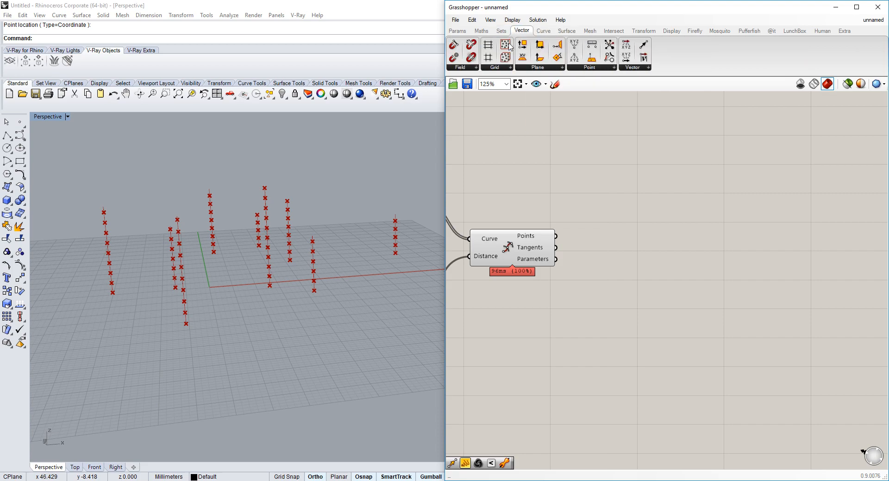
left_click(503, 33)
left_click(484, 32)
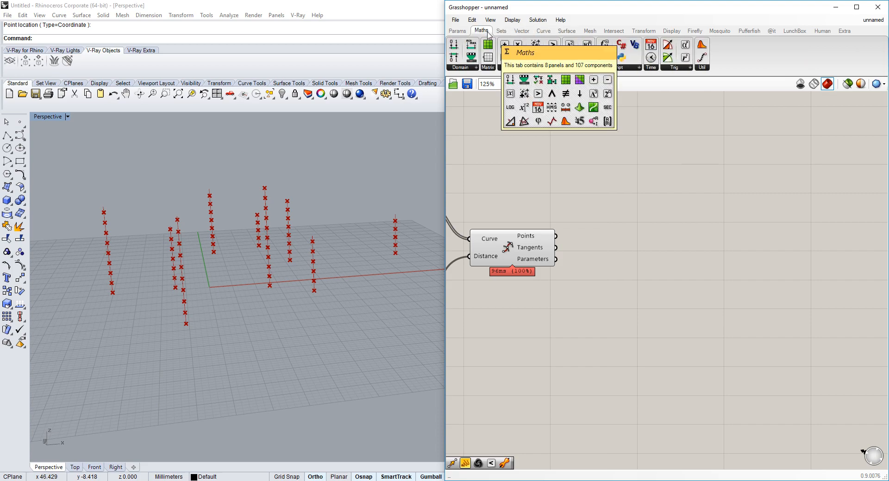
left_click(461, 31)
left_click(545, 31)
left_click(567, 31)
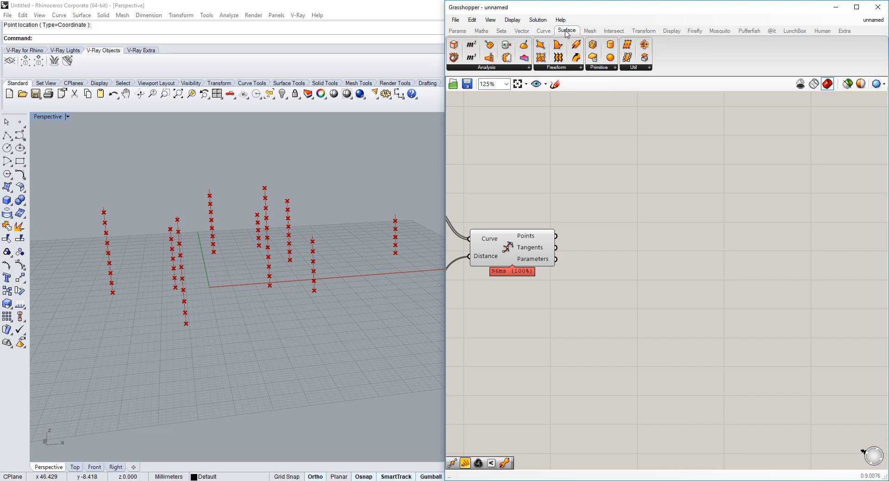
- Add a MetaBall component above Divide Distance and reveal where it sits among the component categories
double_click(561, 164)
type("meta")
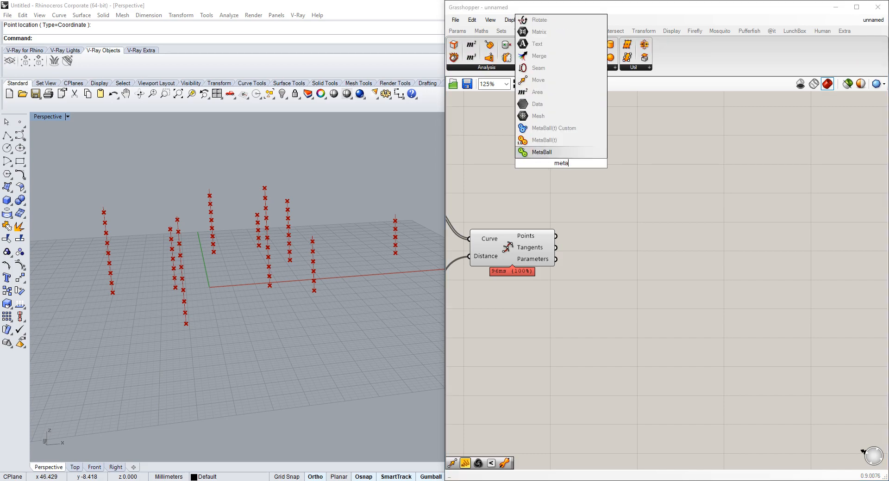
left_click(553, 156)
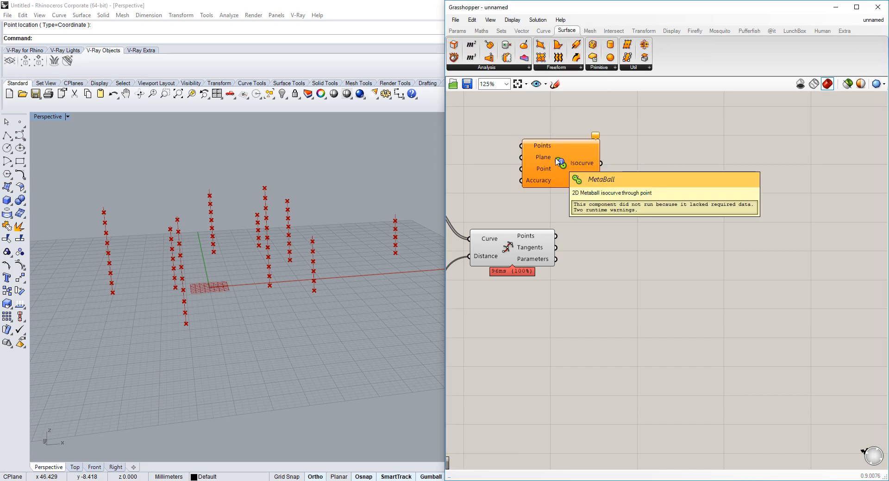
left_click(555, 159, "ctrl+alt")
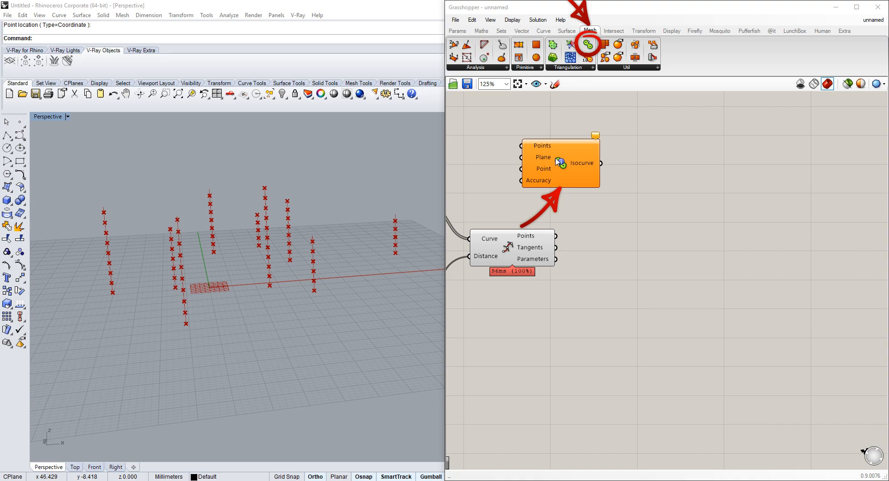
- Add a MetaBall(t) Custom component from the Mesh Triangulation group and place it beyond Divide Distance
left_click(584, 68)
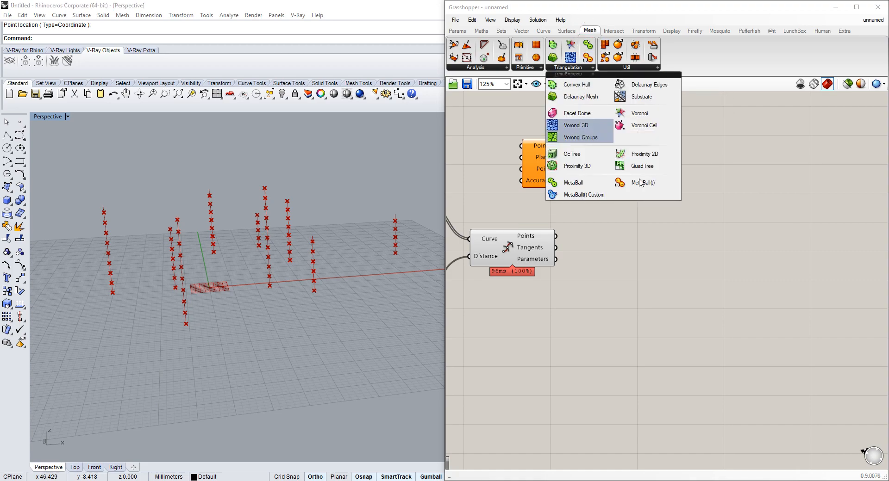
left_click(584, 195)
left_click(682, 221)
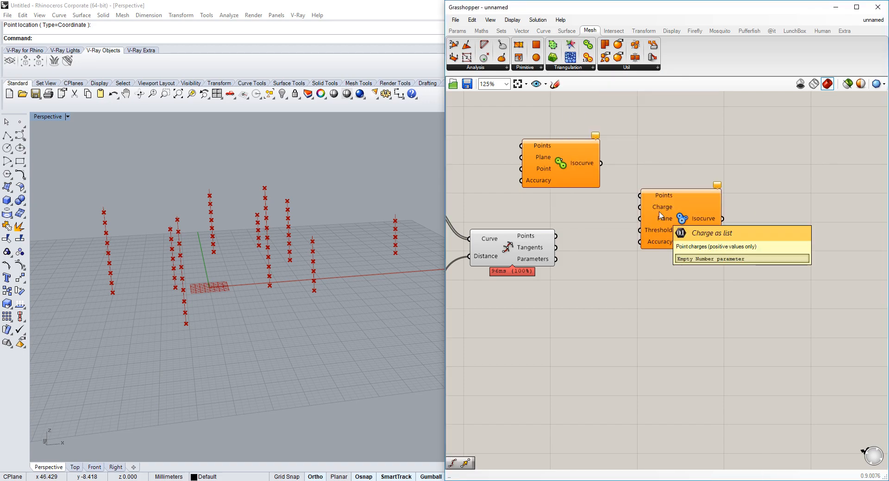
left_click_drag(661, 215, 665, 235)
- Examine the division points on the vertical lines, the branches of Divide Distance's Points output and the Series line lengths
right_click_drag(618, 240, 617, 254)
right_click_drag(252, 284, 287, 277)
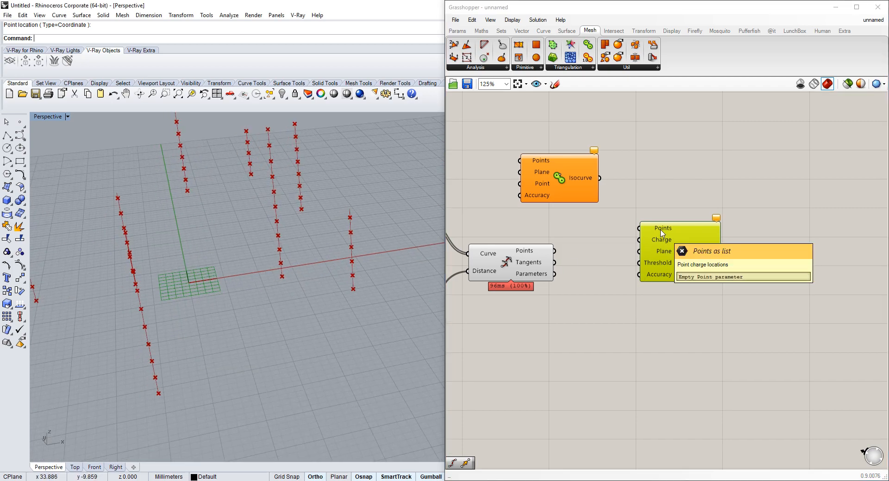
scroll(669, 252, "down", 1)
right_click_drag(356, 276, 287, 234)
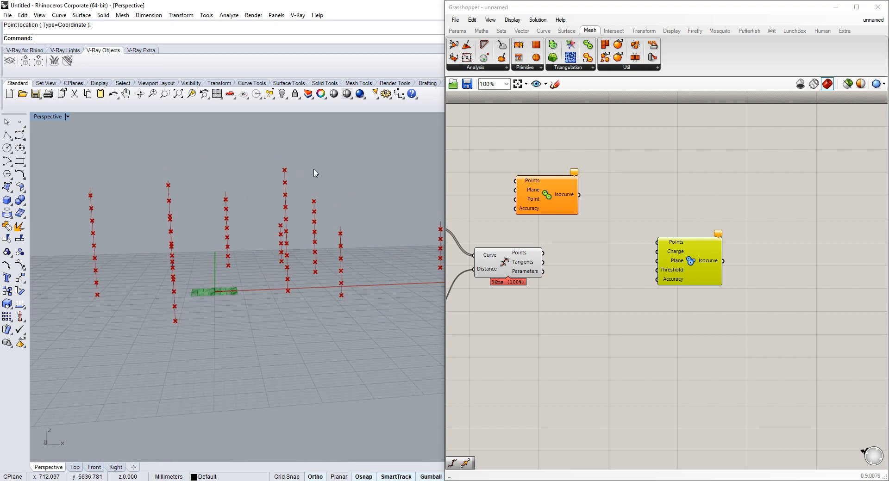
right_click_drag(542, 238, 730, 212)
right_click_drag(678, 274, 606, 251)
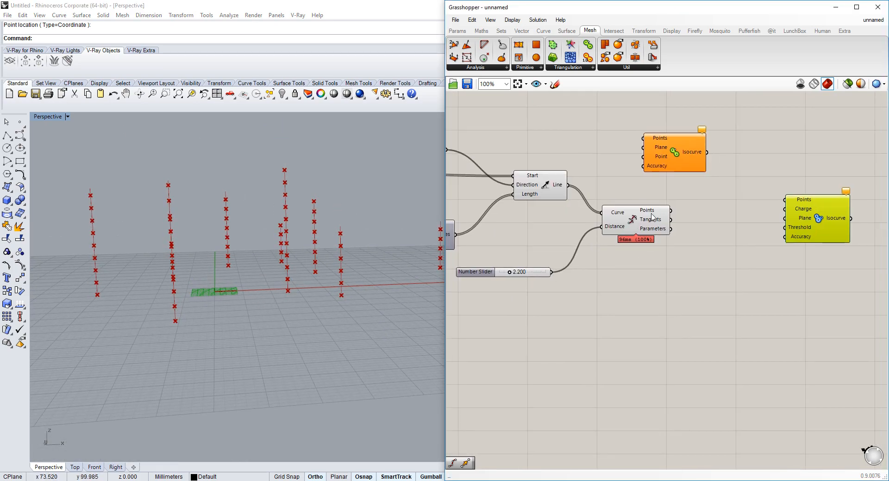
mouse_move(660, 212)
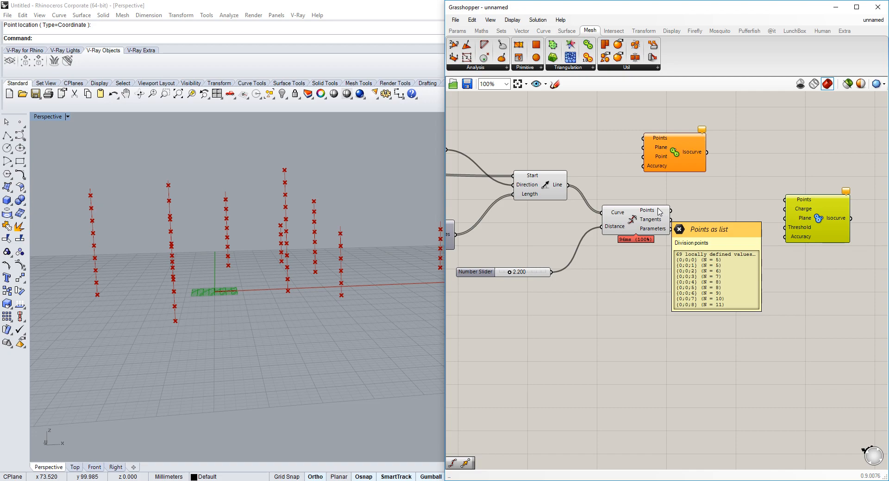
right_click_drag(652, 214, 717, 210)
right_click_drag(573, 233, 649, 220)
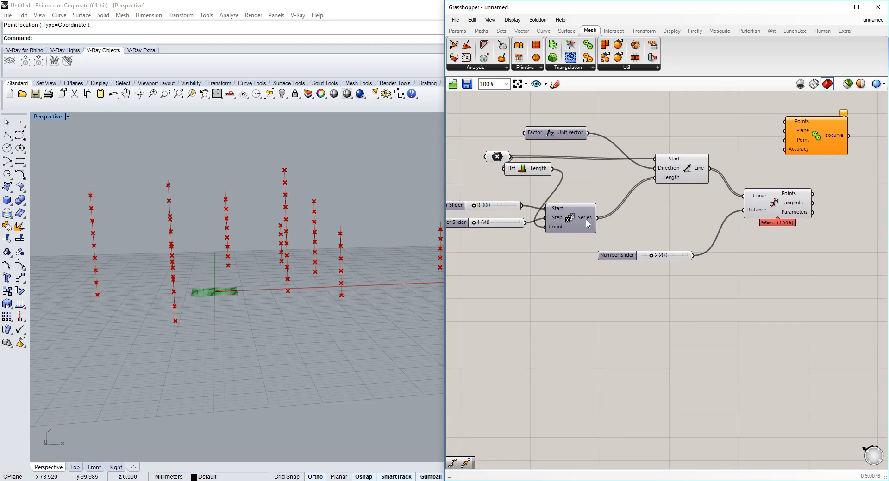
mouse_move(587, 224)
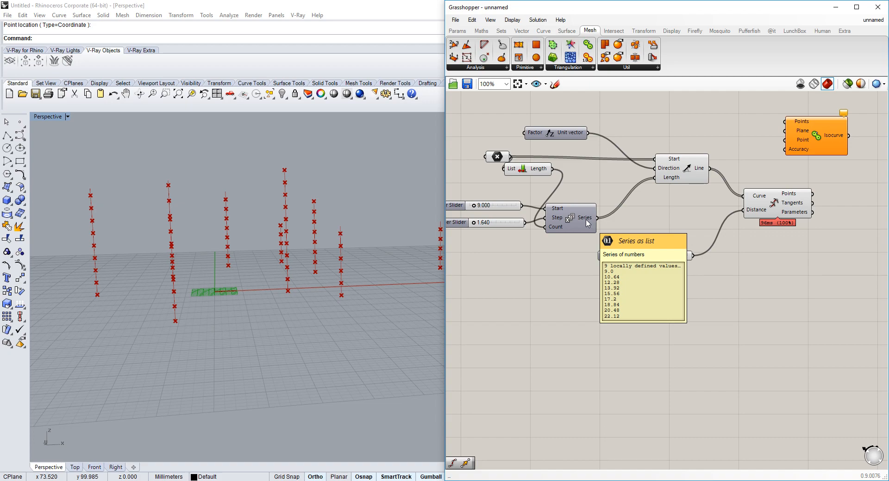
right_click_drag(775, 213, 624, 228)
- Add an XY Plane component and connect Divide Distance's Points output to its Origin
double_click(658, 262)
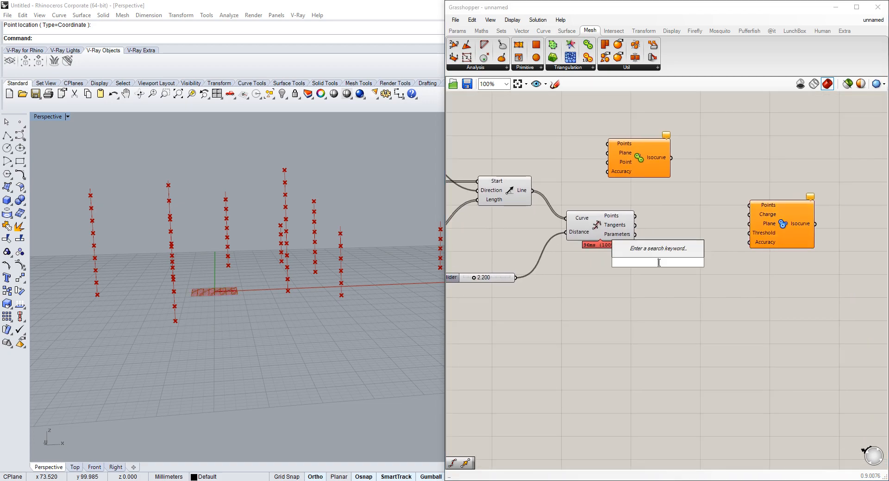
type("plane")
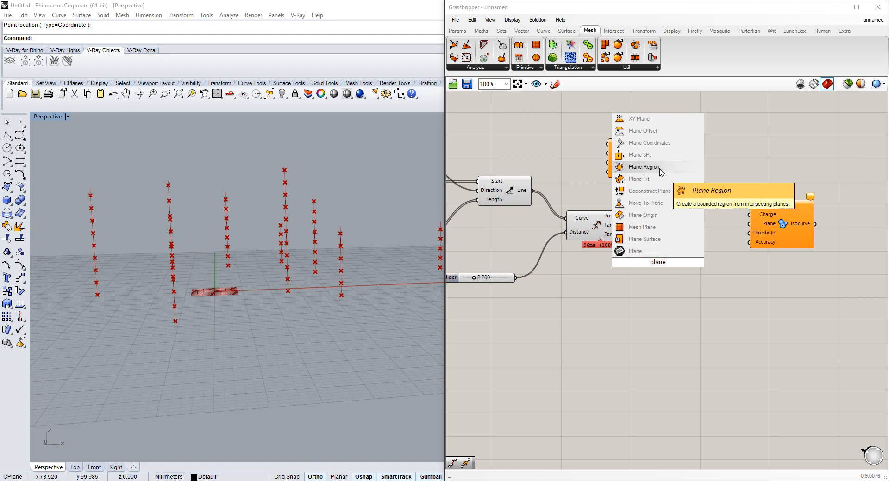
left_click(657, 122)
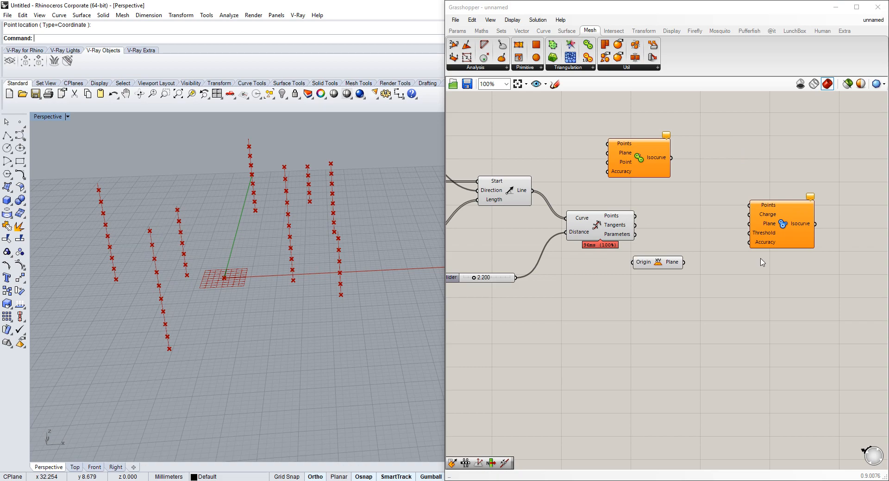
left_click_drag(635, 216, 632, 262)
- Connect the XY Plane output and Divide Distance's Points to MetaBall(t) Custom's Plane and Points inputs
left_click_drag(699, 261, 785, 237)
right_click_drag(783, 237, 774, 247)
left_click_drag(755, 229, 774, 228)
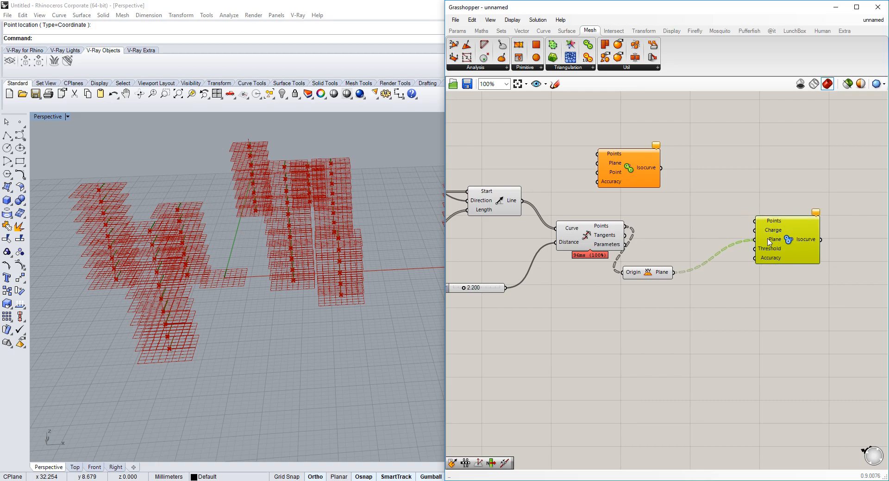
mouse_move(769, 242)
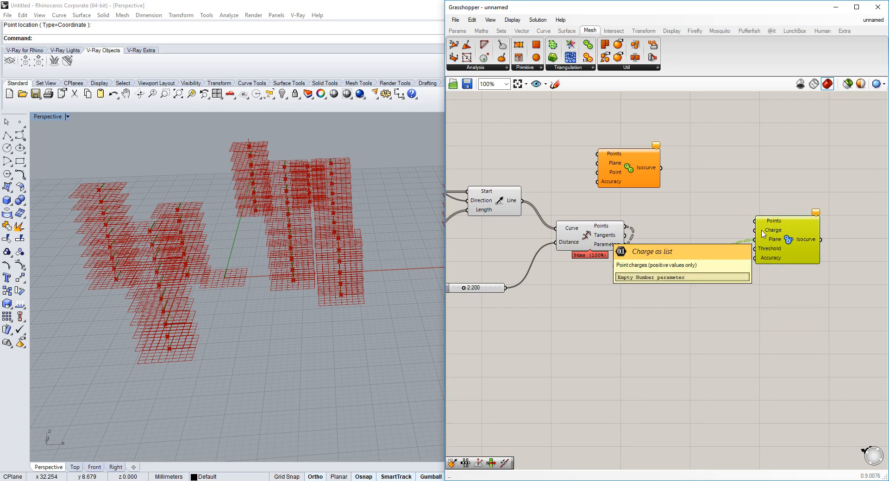
left_click_drag(755, 221, 625, 226)
scroll(760, 241, "up", 1)
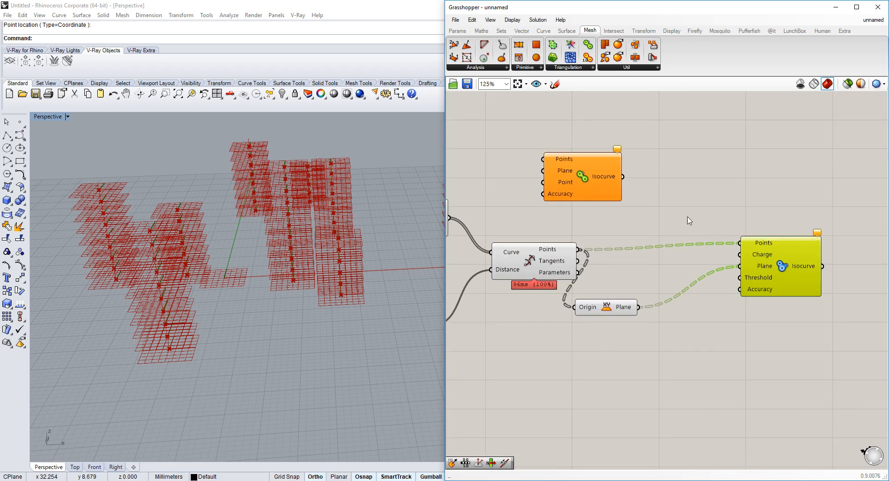
- Add a Number Slider with value 5 and connect it to MetaBall(t) Custom's Charge input
double_click(650, 192)
type("5")
key("Return")
left_click_drag(708, 192, 739, 255)
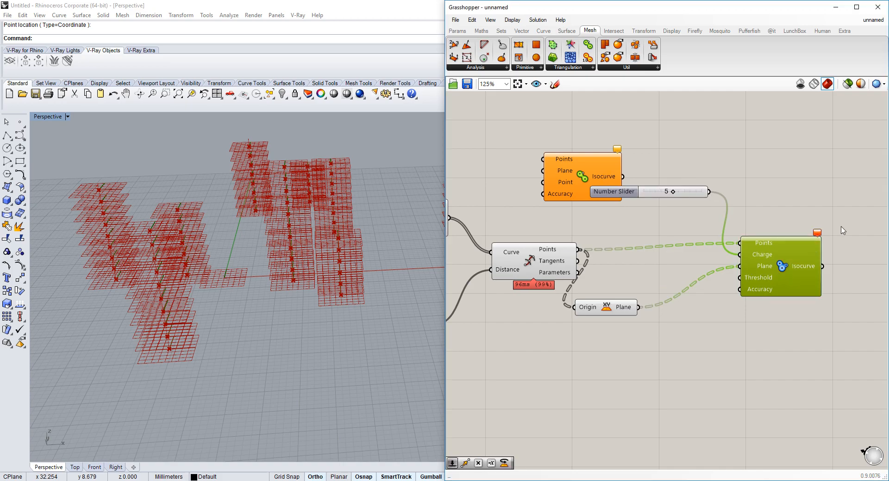
mouse_move(817, 235)
- Try grafting the Charge input of MetaBall(t) Custom
right_click(735, 255)
left_click(778, 324)
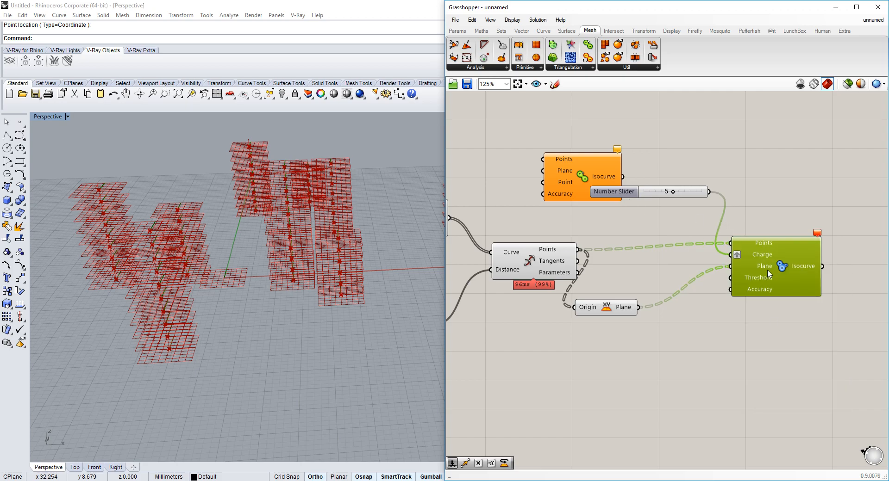
right_click(752, 261)
left_click(777, 323)
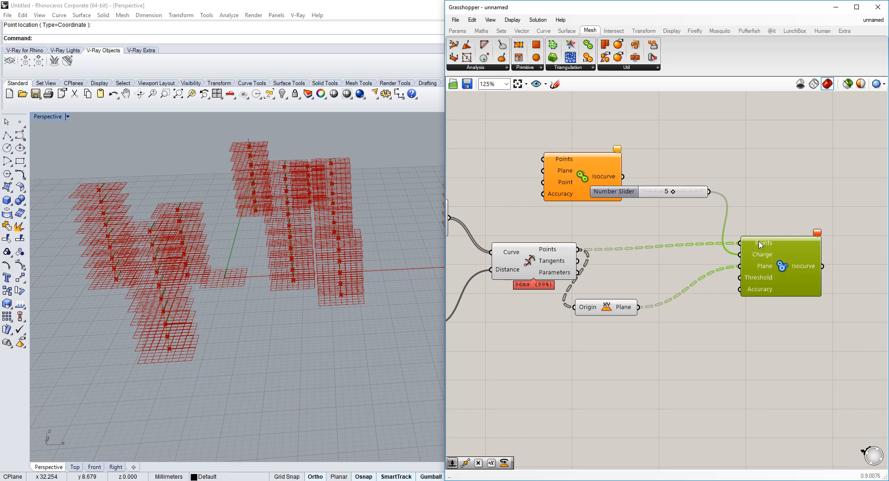
- Add a Series component and place it above the charge Number Slider
right_click_drag(691, 219, 684, 234)
double_click(683, 164)
type("serie")
key("Return")
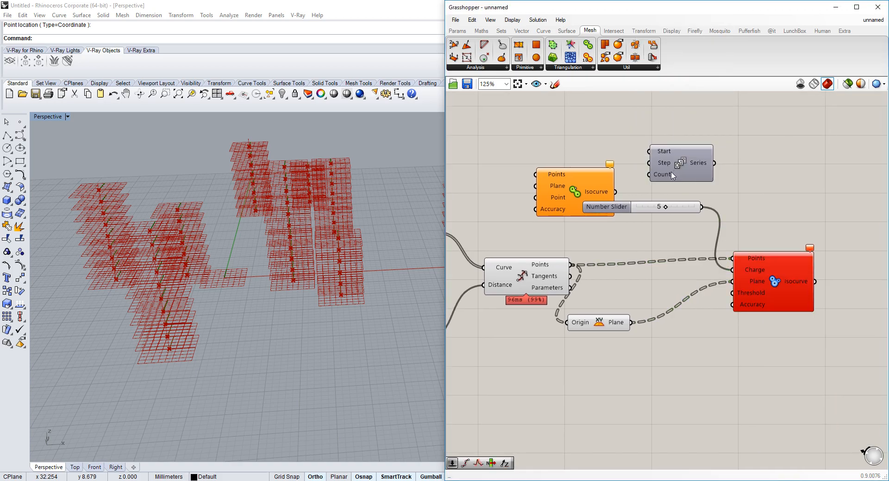
left_click_drag(566, 266, 652, 165)
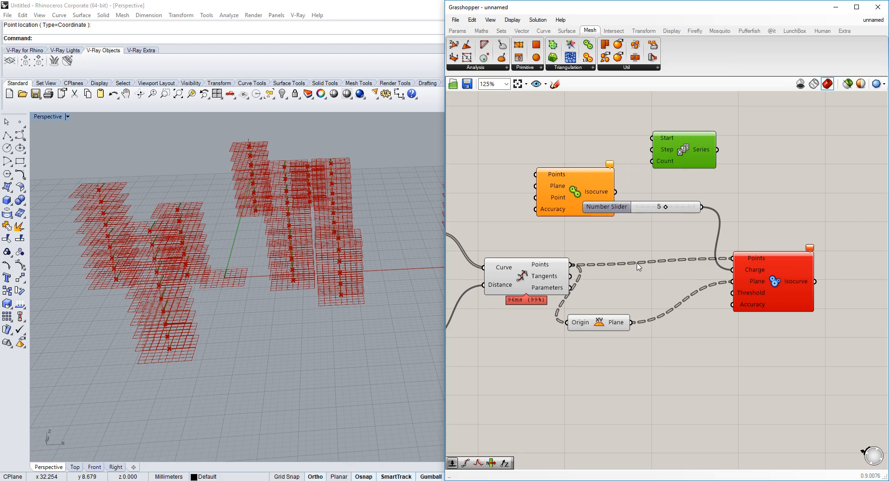
- Add a List Length component and connect Divide Distance's Points output to its List input
double_click(637, 260)
type("list le")
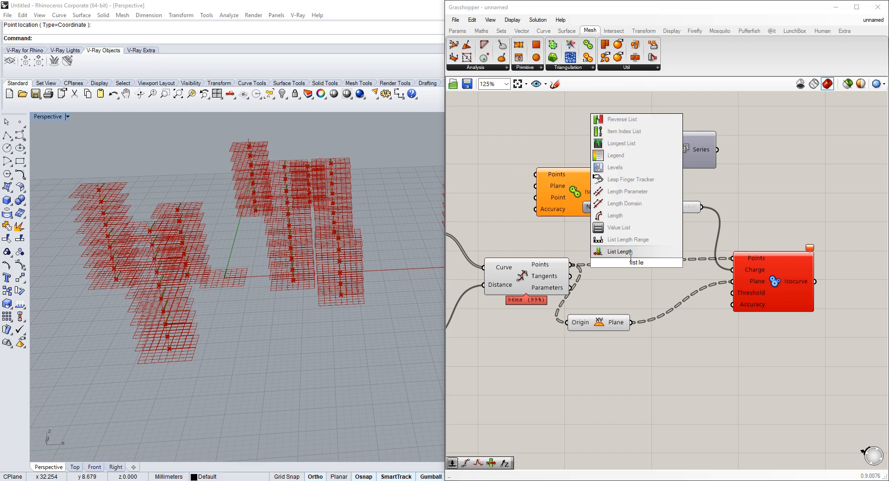
left_click(601, 254)
left_click_drag(578, 264, 608, 263)
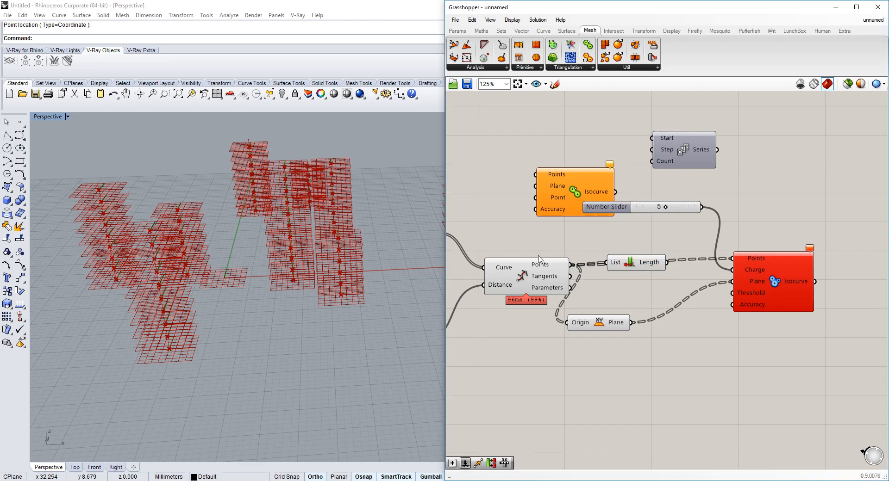
- Turn off the viewport preview of the XY Plane component
left_click(597, 323)
right_click(596, 324)
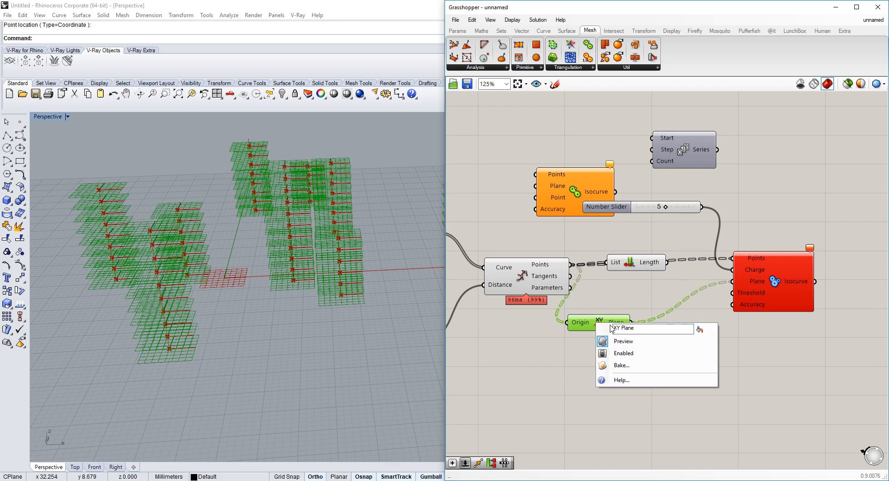
left_click(611, 342)
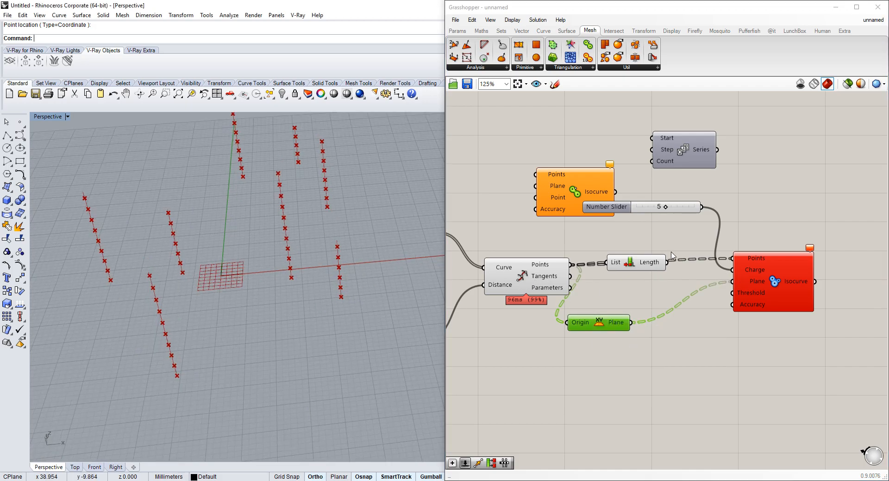
- Wire List Length to the new Series' Count and the slider to its Step, and feed the Series into MetaBall(t) Custom's Charge
left_click_drag(666, 262, 653, 162)
left_click_drag(701, 207, 662, 153)
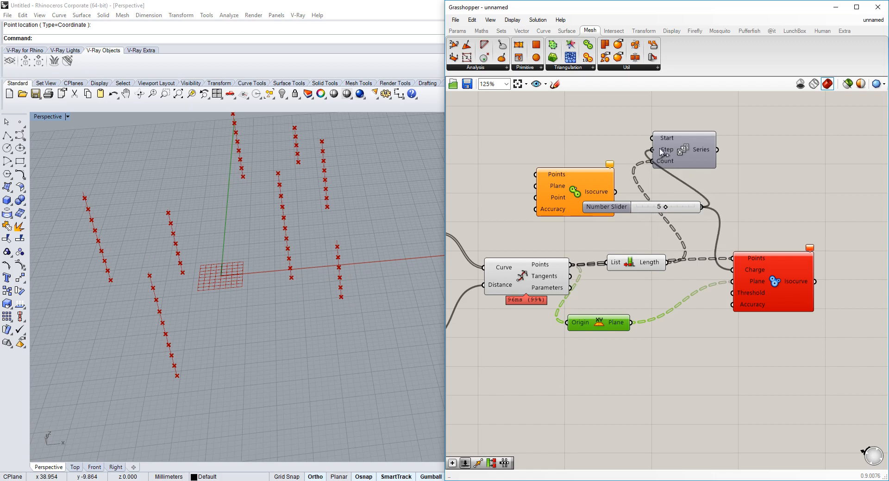
left_click_drag(716, 151, 786, 281)
right_click_drag(296, 324, 167, 271)
scroll(274, 296, "down", 5)
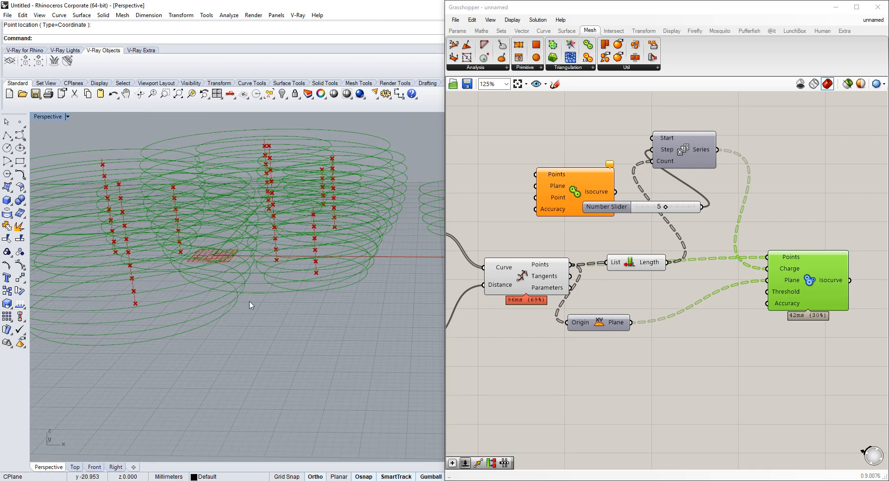
right_click_drag(230, 292, 278, 273)
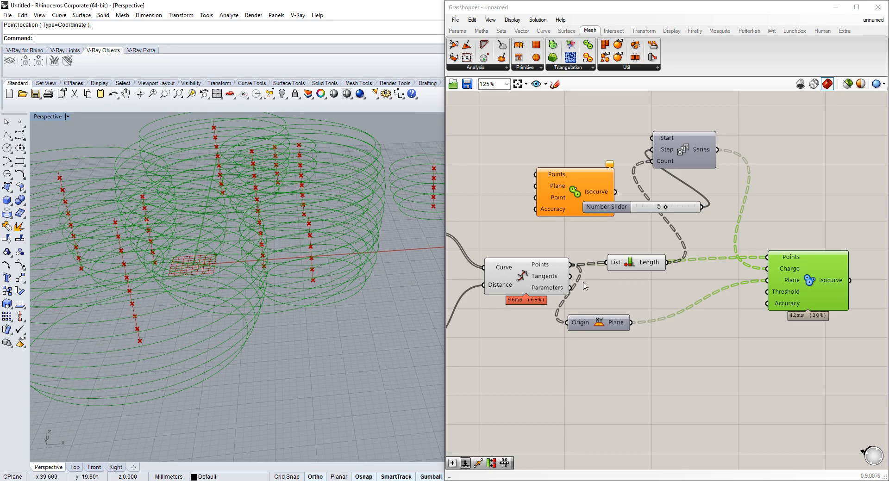
- Move the XY Plane component below List Length and inspect the branch structure of its Plane output
left_click_drag(593, 318, 658, 316)
right_click_drag(314, 286, 308, 268)
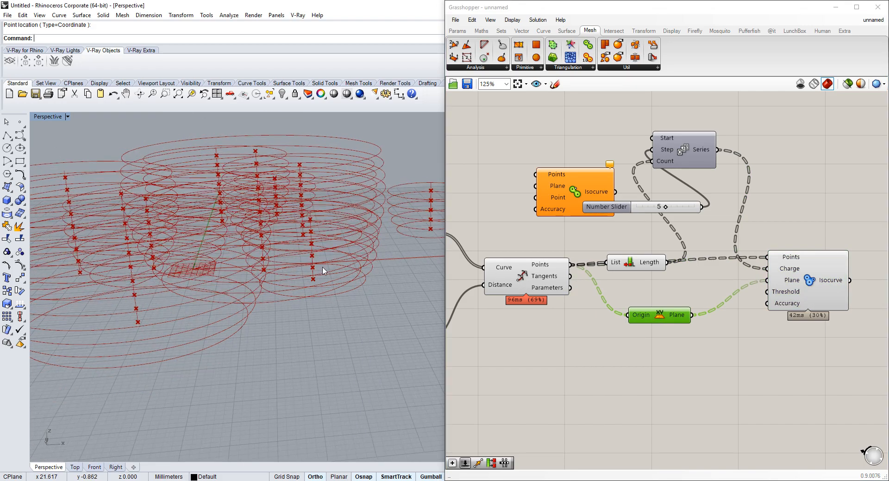
scroll(648, 307, "up", 2)
mouse_move(701, 325)
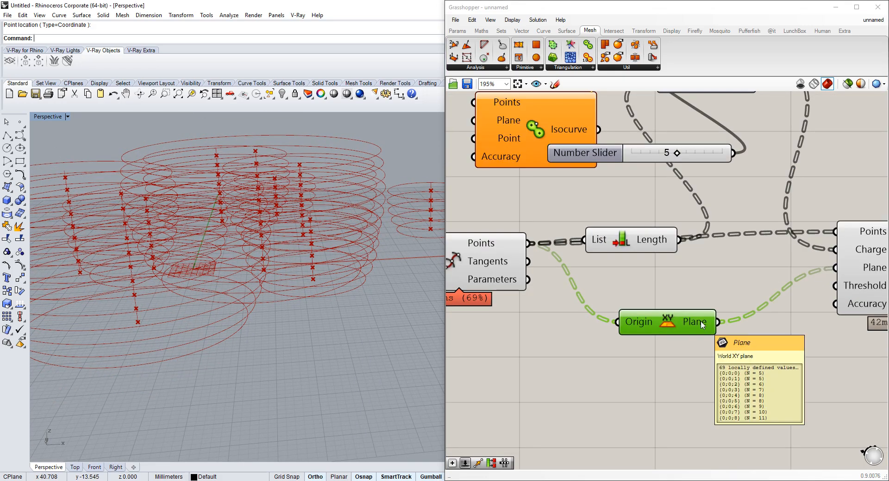
mouse_move(701, 329)
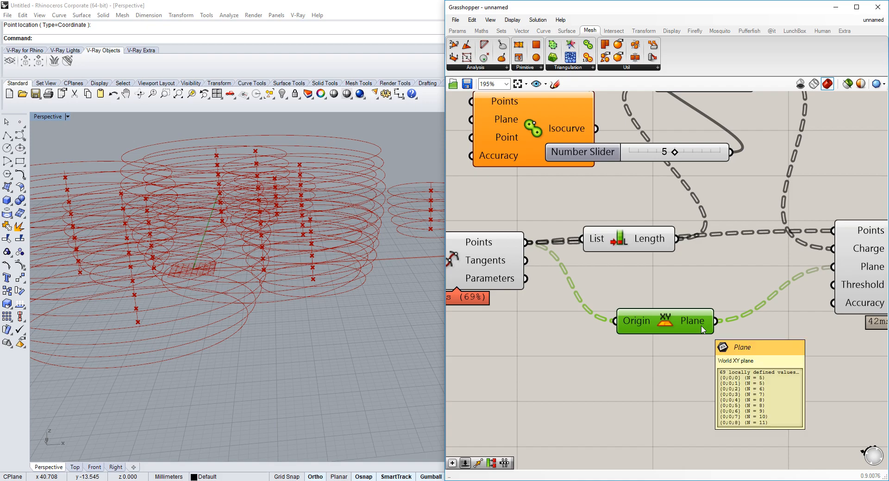
scroll(702, 329, "down", 2)
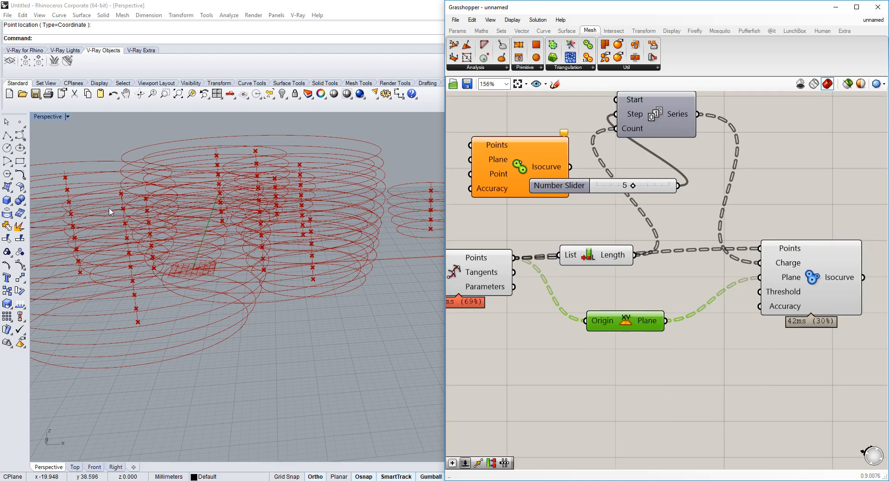
right_click_drag(680, 319, 666, 306)
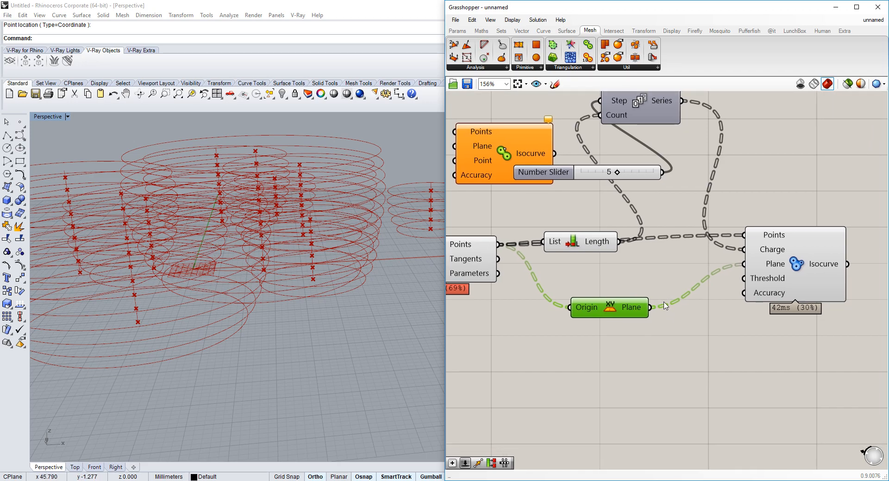
mouse_move(631, 316)
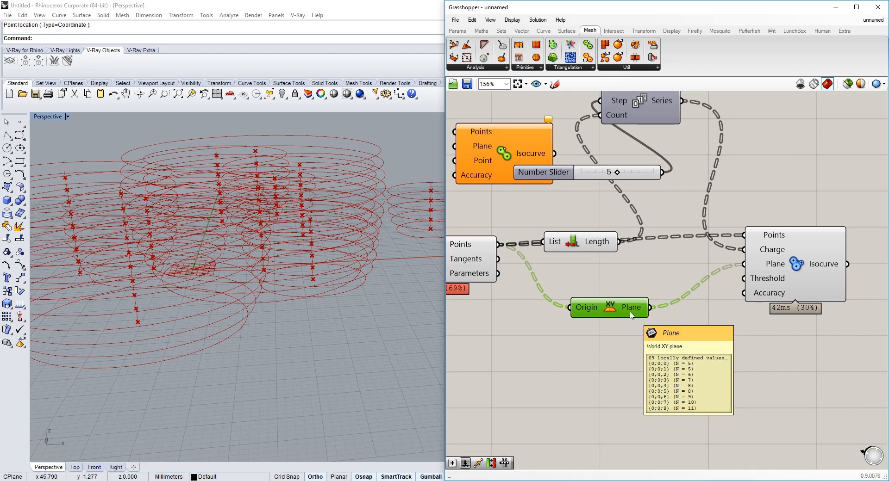
double_click(630, 339)
type("list")
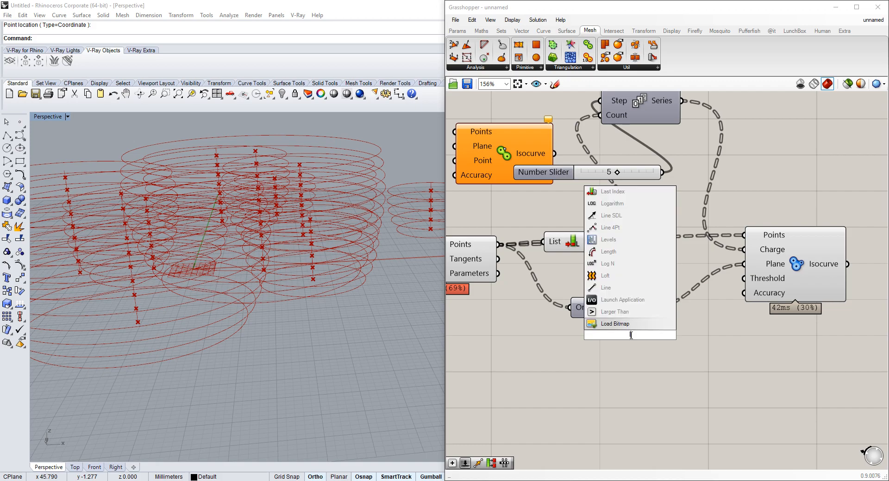
key("Return")
mouse_move(645, 318)
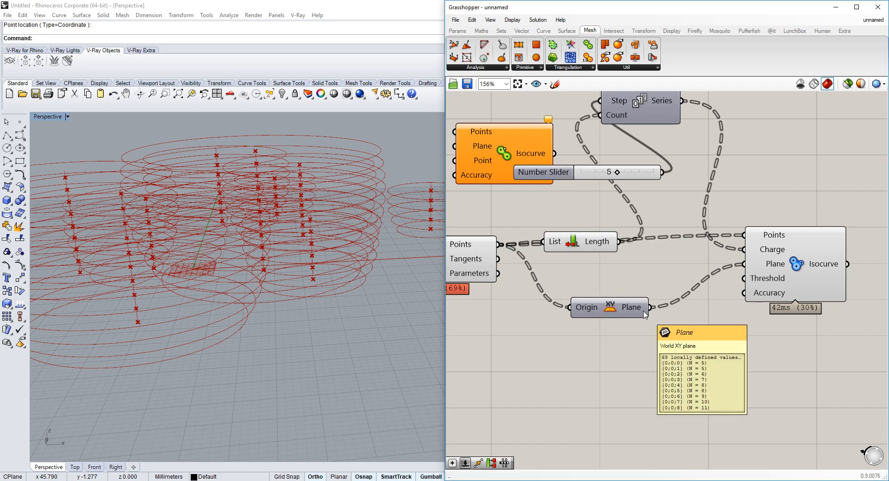
double_click(633, 366)
type("li")
key("Escape")
- Add a Tree Item and a Tree Branch component in the free area below XY Plane and MetaBall(t) Custom
double_click(634, 369)
type("tree")
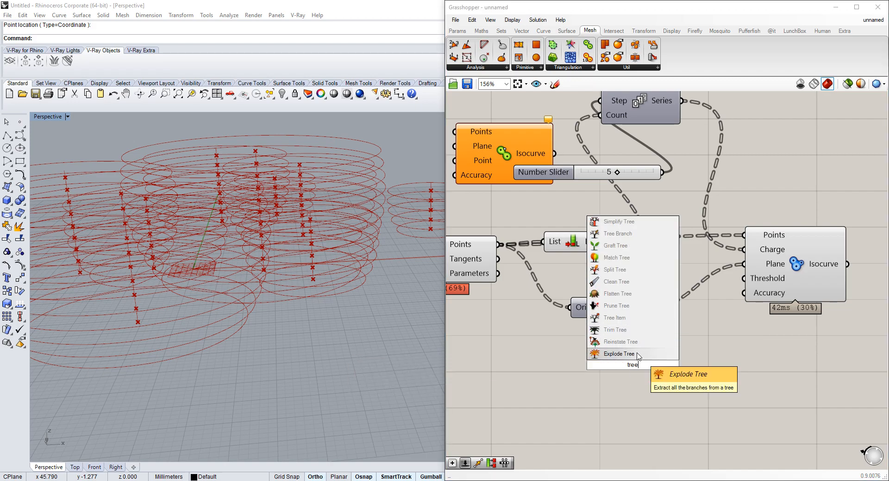
left_click(631, 320)
left_click_drag(630, 356, 708, 357)
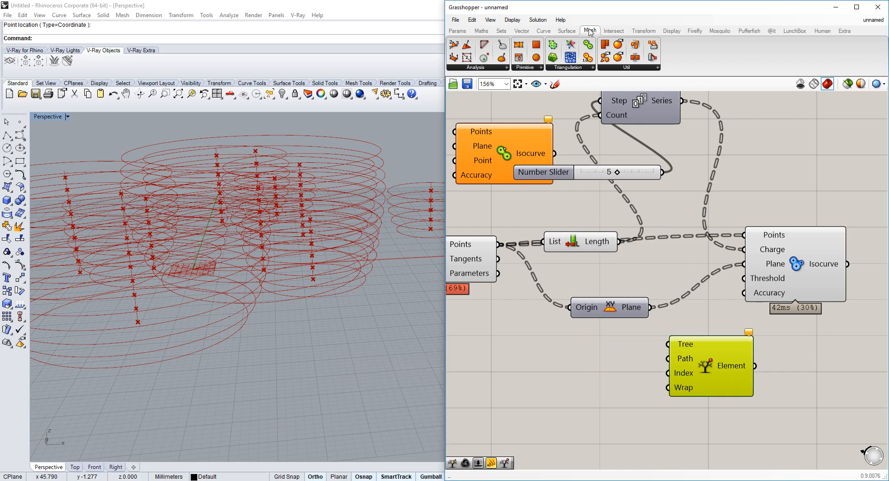
left_click(457, 31)
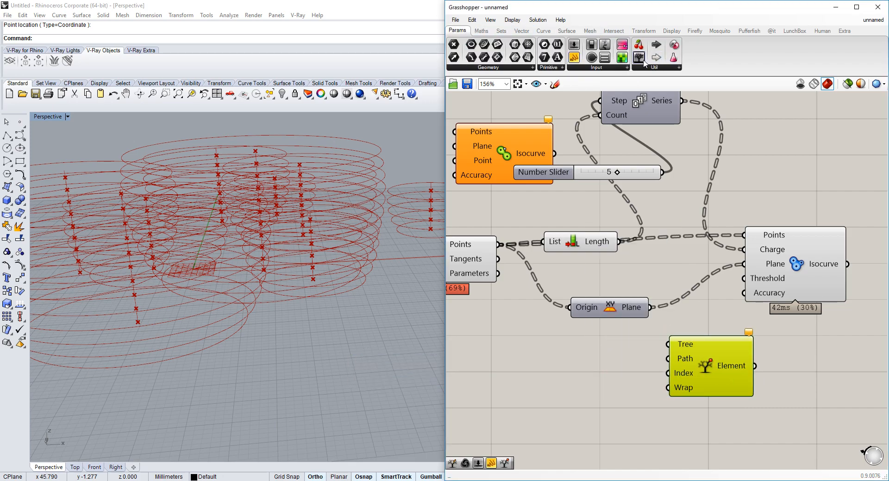
left_click(717, 370, "ctrl+alt")
left_click(666, 68)
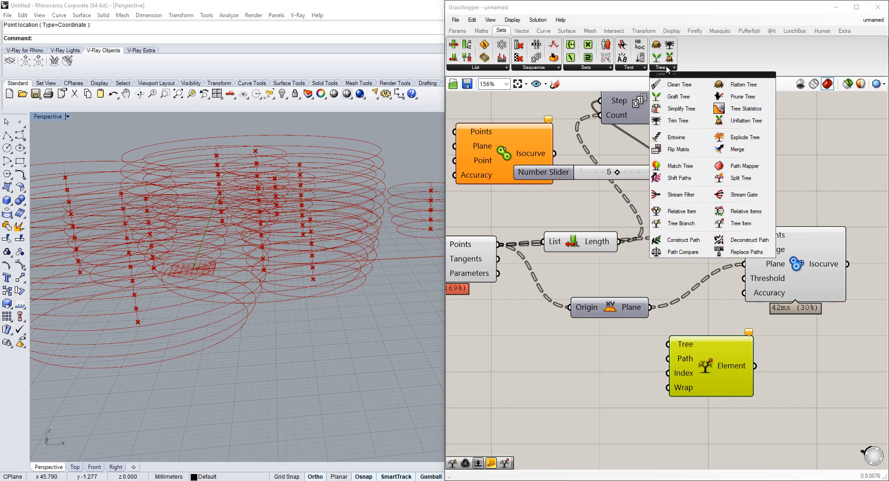
left_click_drag(681, 223, 648, 396)
- Add a Param Viewer below XY Plane and connect Divide Distance's Points output to it
left_click(458, 31)
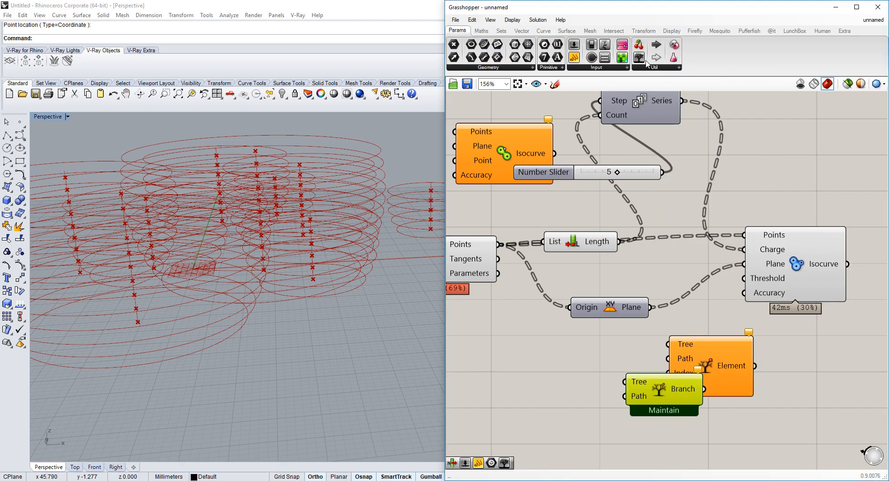
left_click_drag(598, 316, 599, 316)
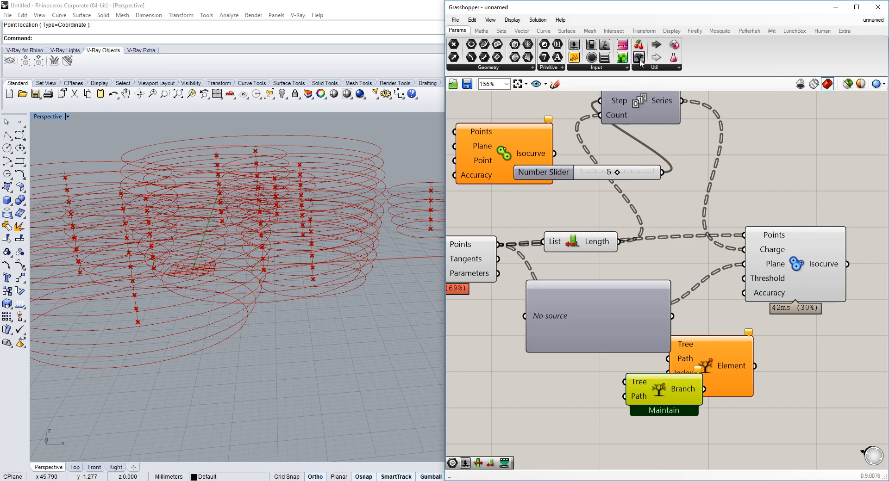
right_click_drag(601, 312, 631, 265)
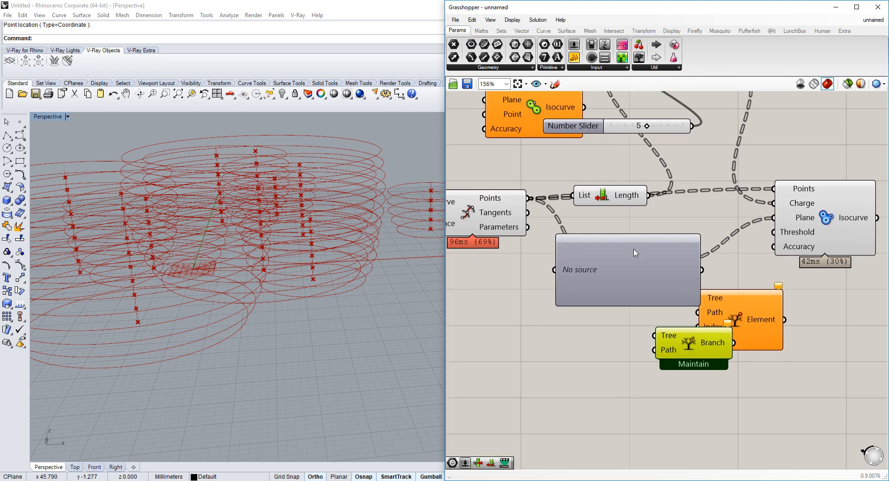
left_click_drag(630, 265, 632, 337)
left_click_drag(660, 268, 599, 258)
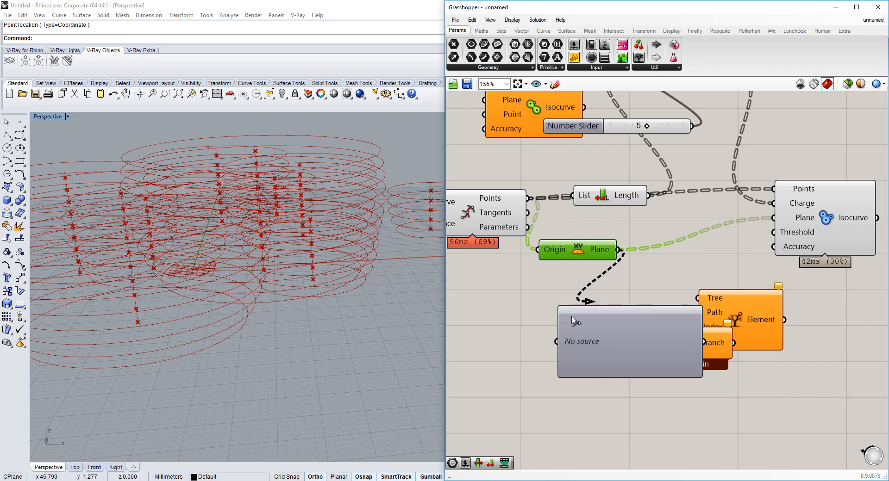
left_click_drag(540, 206, 559, 344)
left_click_drag(655, 342, 569, 338)
right_click_drag(588, 335, 594, 294)
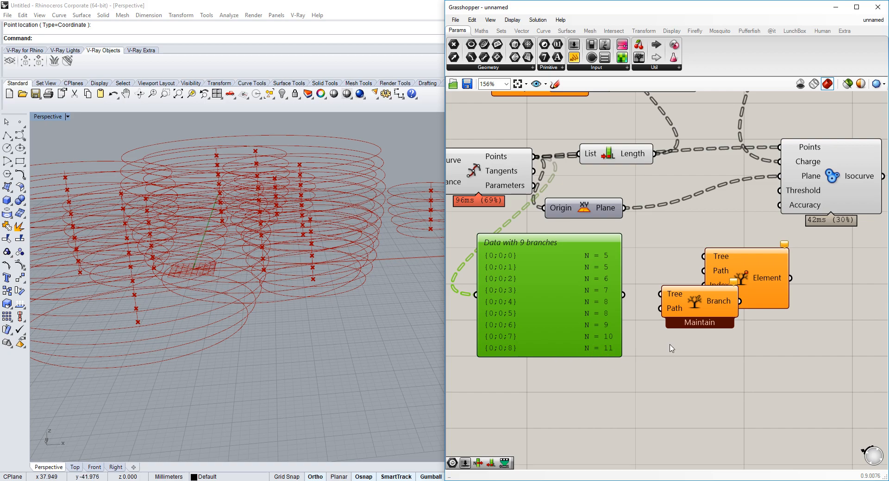
- Add a List Item component, connect the Param Viewer's output to its List input, and set that input to Reverse
double_click(651, 372)
type("list item")
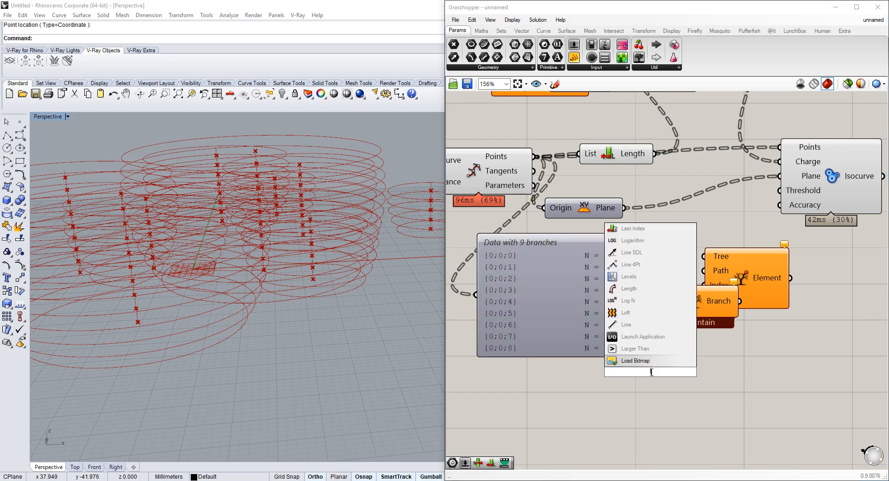
left_click(647, 364)
left_click_drag(625, 294, 666, 367)
right_click(656, 357)
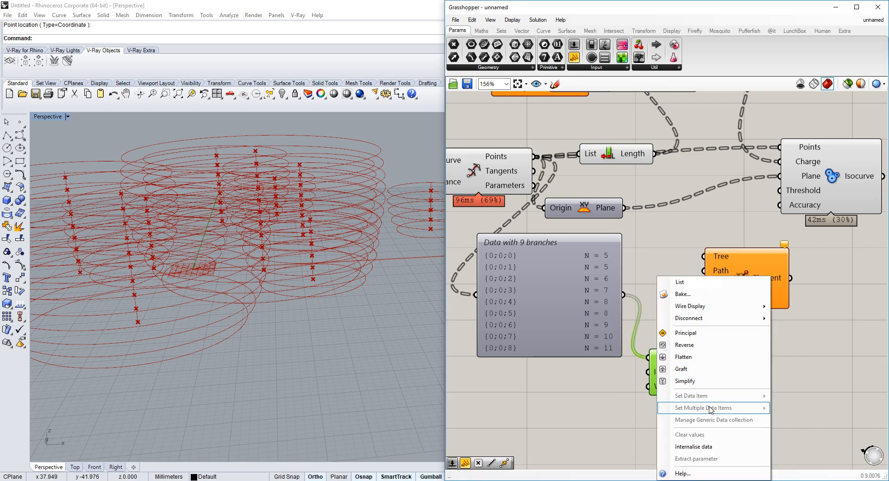
left_click(694, 361)
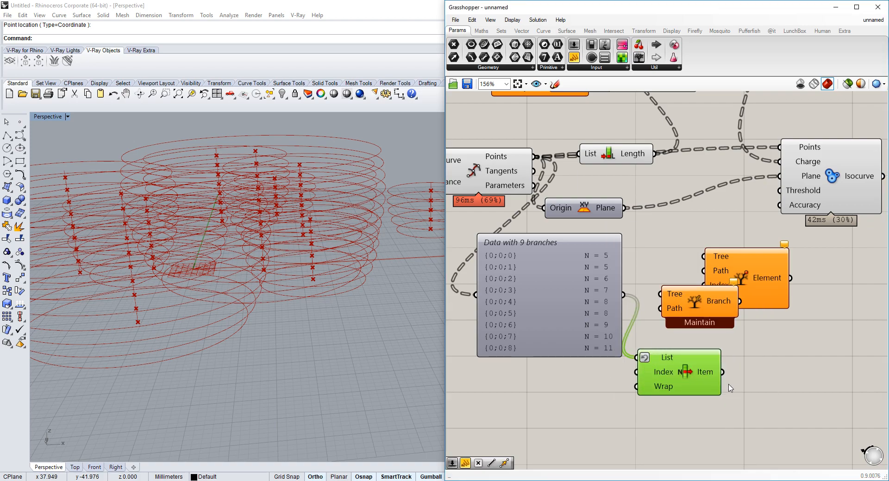
- Wire List Item into Tree Branch's Path and Divide Distance's Points into its Tree, then feed Branch into XY Plane's Origin
left_click_drag(722, 373, 532, 158)
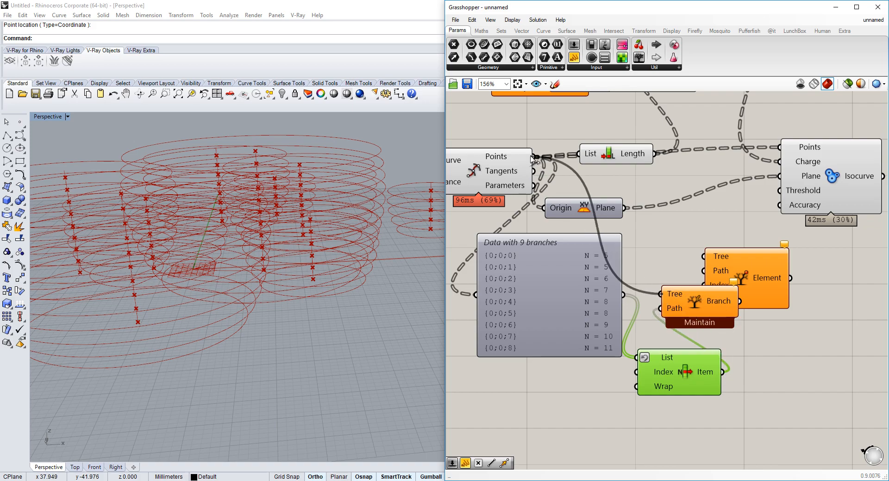
left_click_drag(745, 278, 837, 296)
left_click_drag(583, 208, 801, 274)
left_click_drag(740, 301, 760, 274)
right_click_drag(765, 296, 732, 314)
left_click_drag(783, 320, 853, 333)
right_click_drag(334, 235, 296, 248)
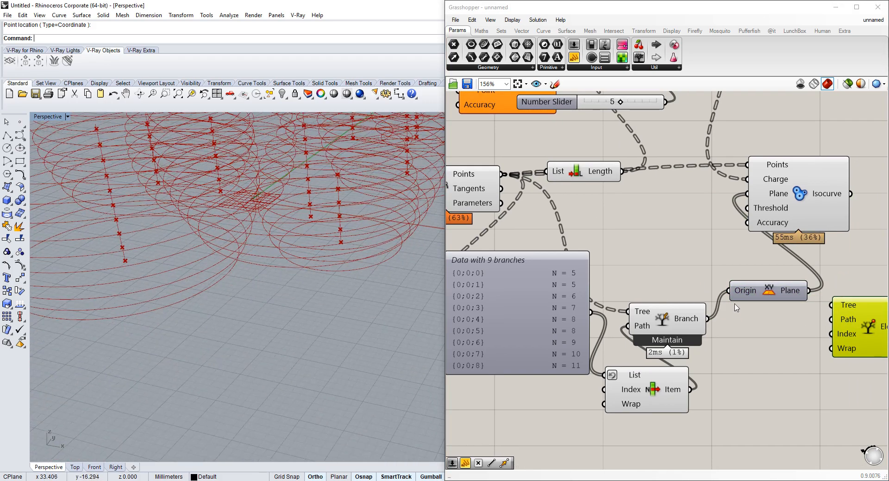
- Graft the Plane input of MetaBall(t) Custom and move the component farther from List Length
right_click(765, 197)
left_click(793, 287)
right_click_drag(306, 259, 330, 270)
scroll(331, 270, "down", 6)
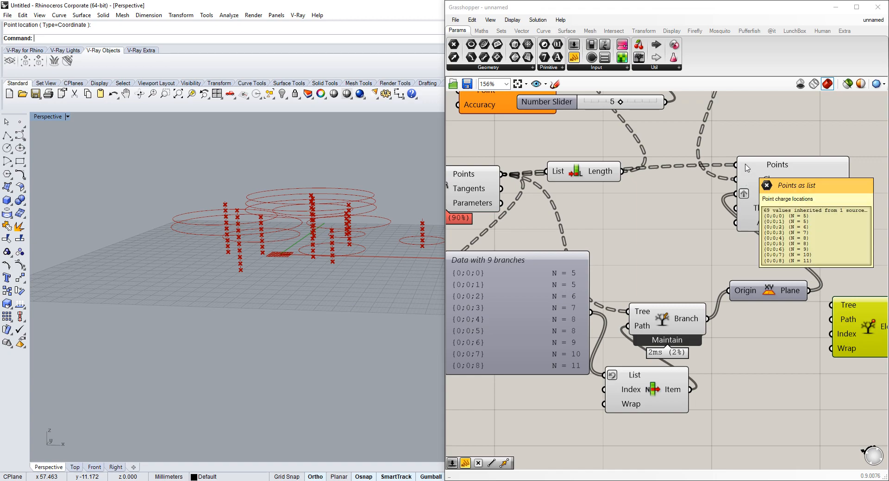
mouse_move(763, 200)
right_click_drag(762, 200, 607, 217)
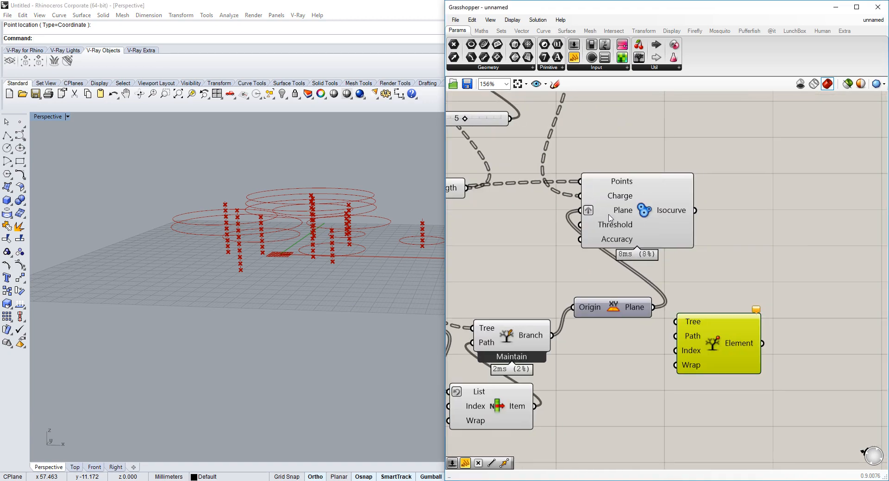
left_click_drag(607, 217, 662, 210)
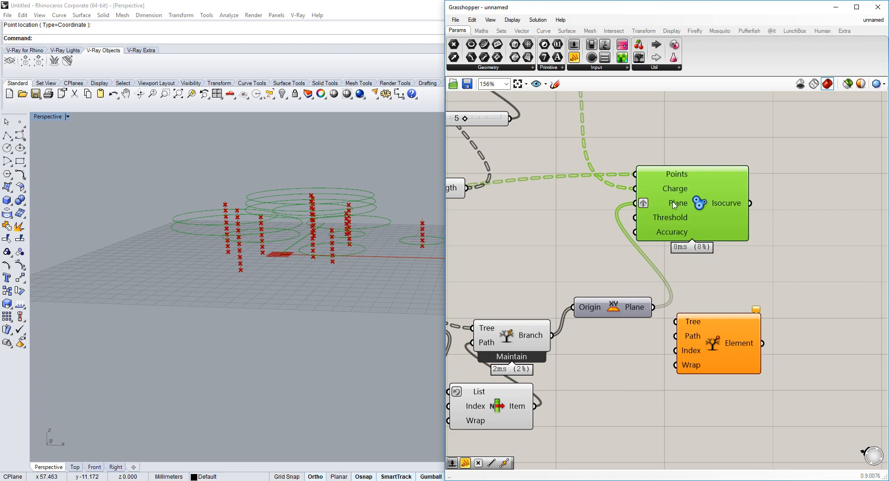
- Examine MetaBall(t) Custom's Points data and compare the isocurves with the division points on the vertical lines
right_click_drag(492, 189, 584, 215)
right_click_drag(793, 200, 794, 222)
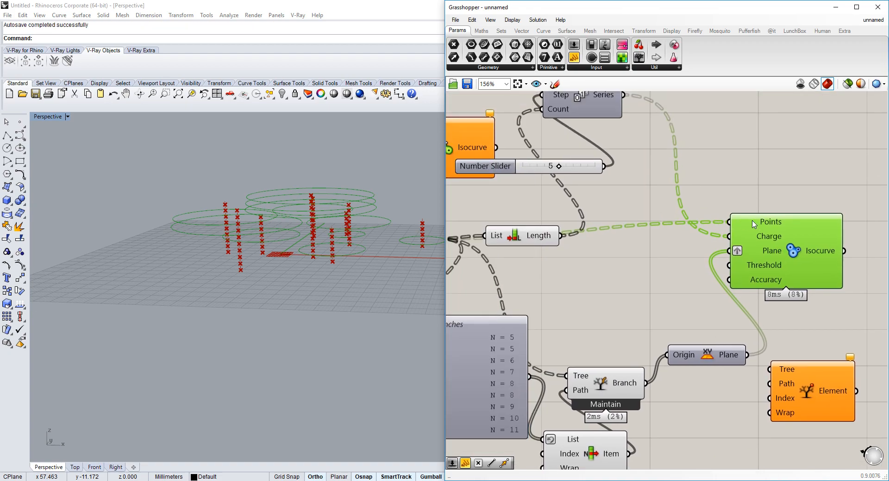
mouse_move(754, 224)
right_click_drag(367, 225, 369, 244)
scroll(539, 235, "down", 2)
right_click_drag(540, 234, 653, 234)
left_click_drag(562, 242, 521, 245)
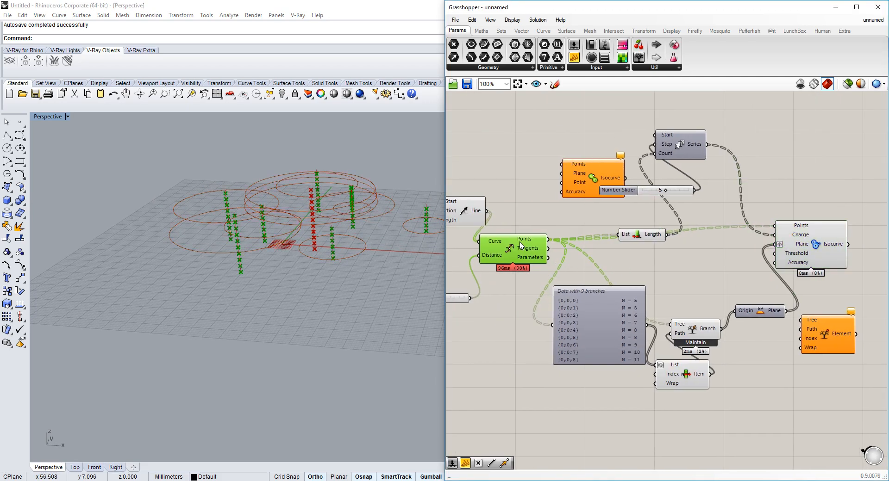
right_click_drag(428, 200, 284, 245)
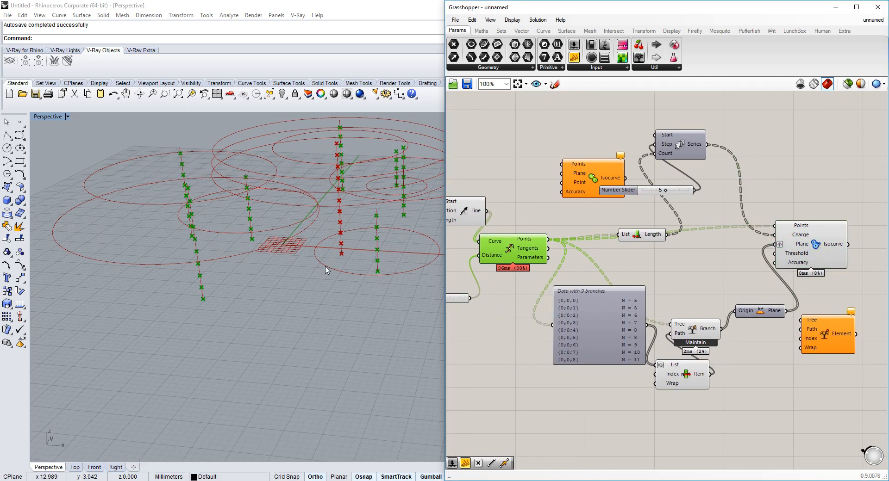
left_click(341, 246)
right_click_drag(342, 246, 211, 315)
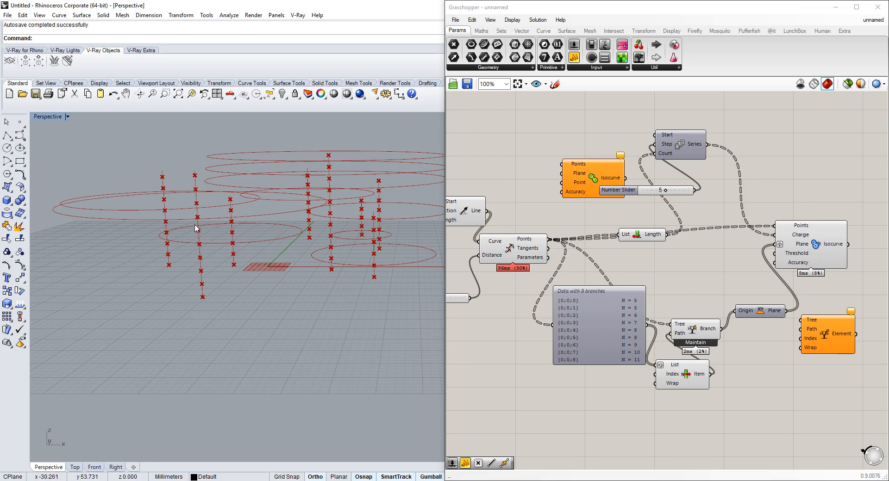
right_click_drag(204, 259, 221, 323)
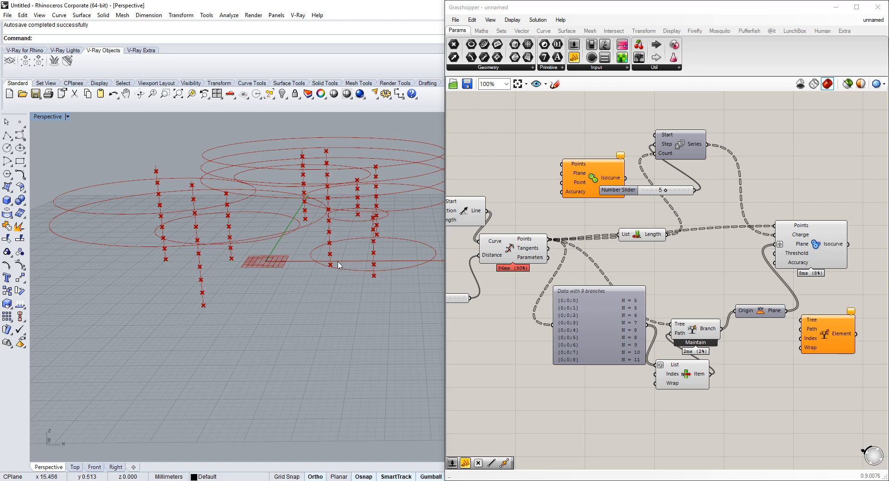
right_click_drag(347, 262, 256, 279)
- Add a Flip Matrix component fed by Divide Distance's Points and transfer all of the Points output's downstream wires to its Data output
double_click(510, 199)
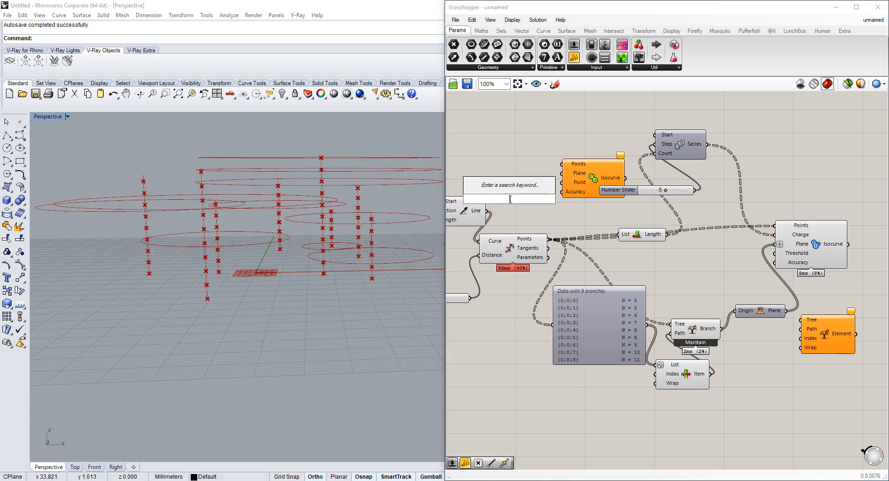
type("flip")
left_click(499, 153)
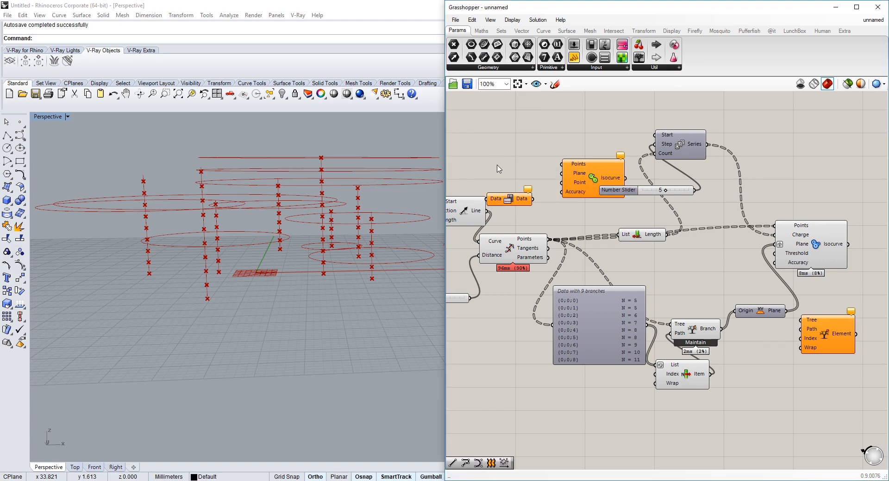
left_click_drag(549, 240, 516, 256, "ctrl+shift")
- Rearrange the Param Viewer and List Item lower on the canvas and place Flip Matrix directly beside Divide Distance's Points output
left_click_drag(593, 355, 599, 374)
right_click_drag(693, 353, 643, 346)
left_click_drag(641, 336, 669, 383)
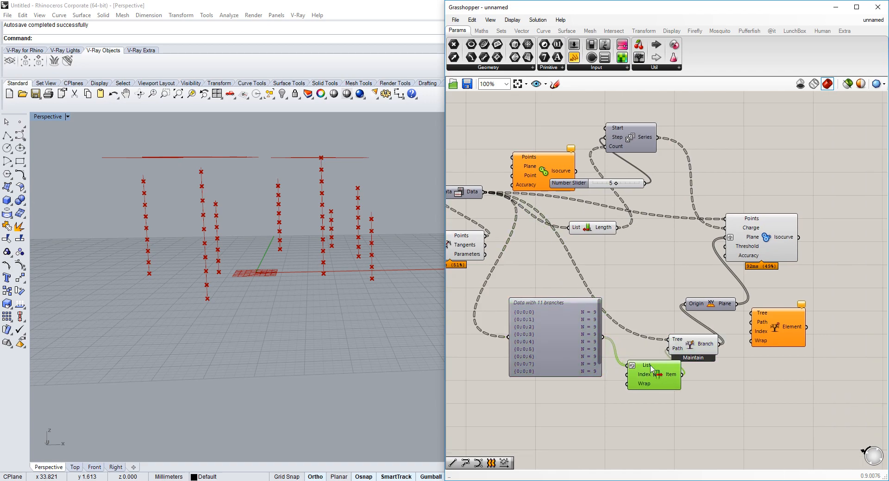
right_click_drag(364, 238, 358, 246)
right_click_drag(559, 324, 571, 294)
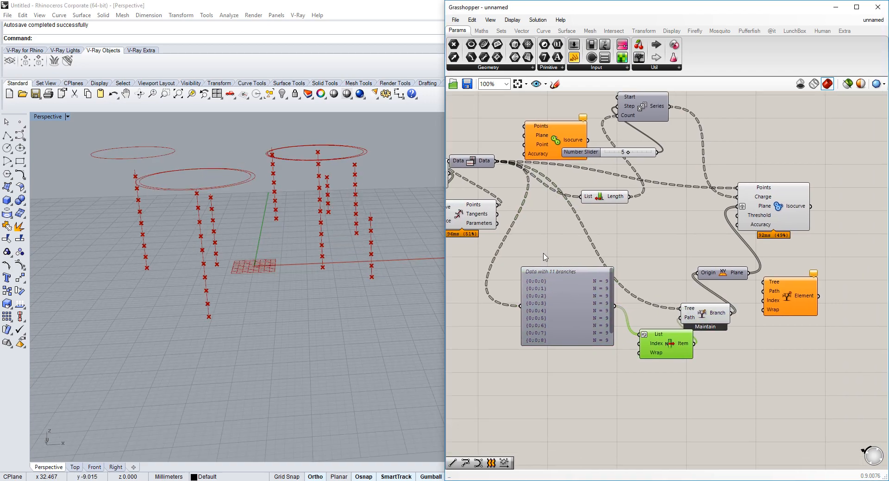
left_click_drag(485, 160, 554, 207)
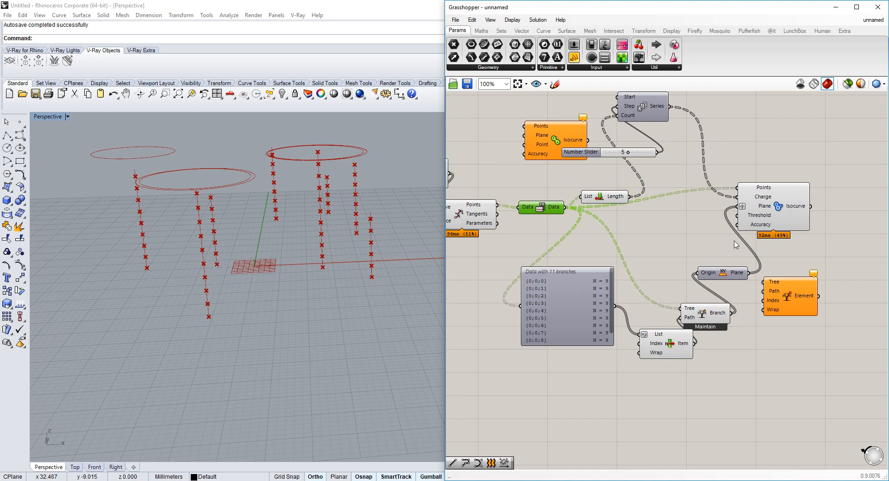
- Delete the Tree Branch, List Item and Param Viewer components
left_click(720, 274)
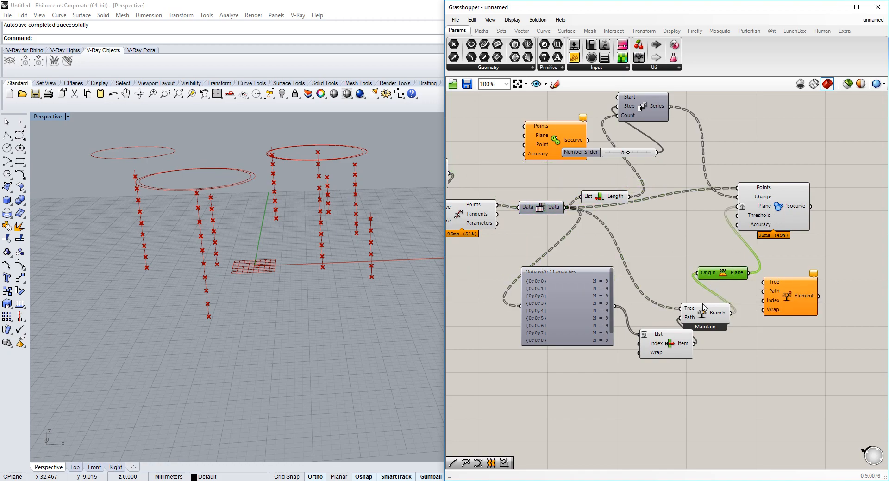
left_click(713, 316)
key("Delete")
left_click(662, 356)
key("Delete")
left_click(589, 324)
key("Delete")
- Examine the isocurves generated without an origin input and shift the XY Plane component away from Tree Item
right_click_drag(342, 270, 348, 335)
scroll(348, 335, "down", 3)
scroll(310, 289, "up", 3)
right_click_drag(300, 297, 295, 258)
scroll(296, 266, "up", 3)
left_click_drag(713, 273, 679, 273)
mouse_move(488, 205)
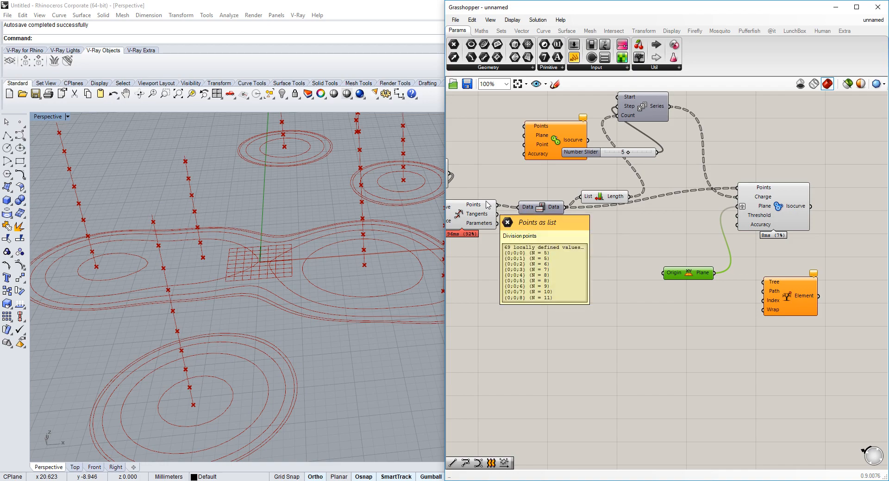
- Undo the XY Plane move and the deletion of Tree Branch, List Item and Param Viewer
key("ctrl+z")
key("ctrl+z")
key("ctrl+z")
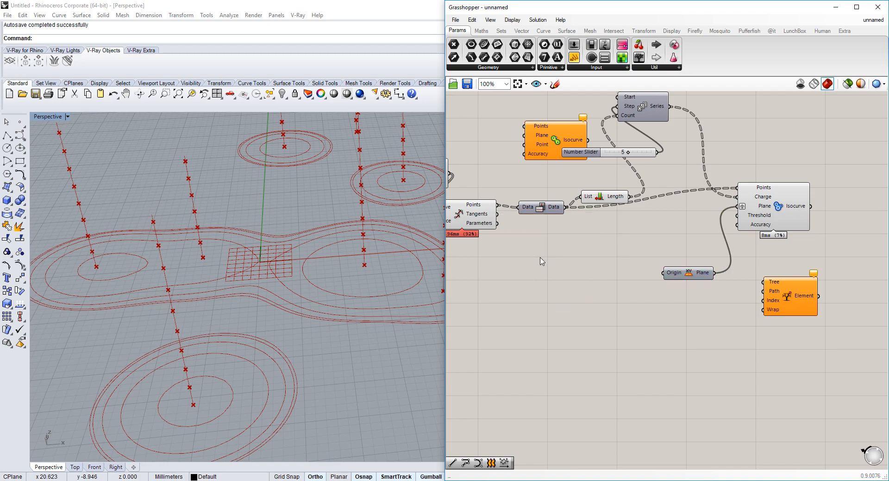
key("ctrl+z")
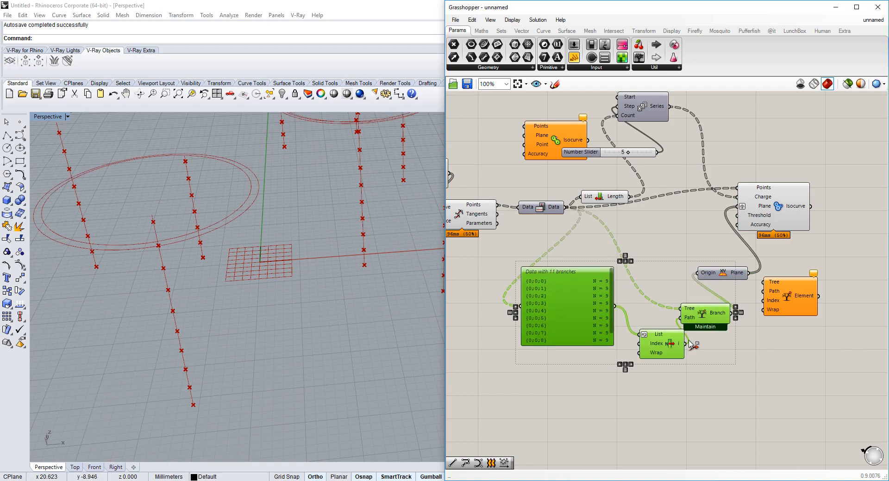
key("ctrl+z")
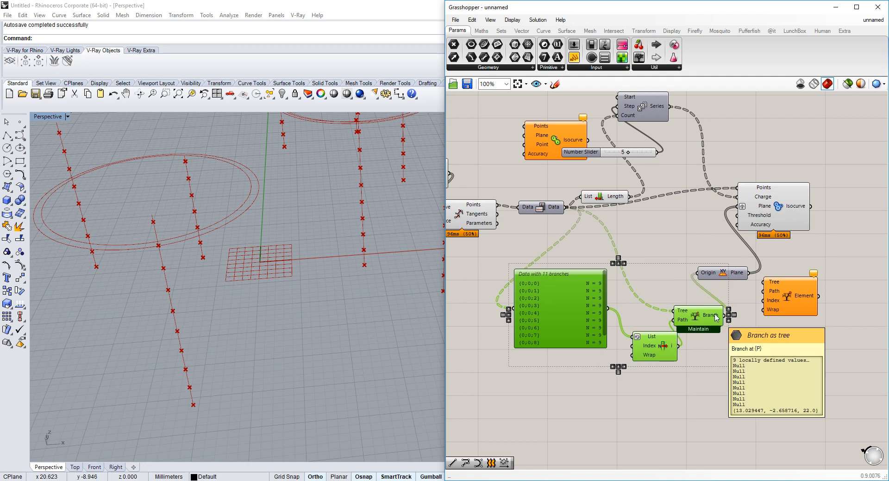
- Space out the List Item and Param Viewer components, placing the Param Viewer farther from Tree Branch
left_click(657, 322)
left_click_drag(646, 334, 640, 336)
left_click_drag(544, 275, 513, 292)
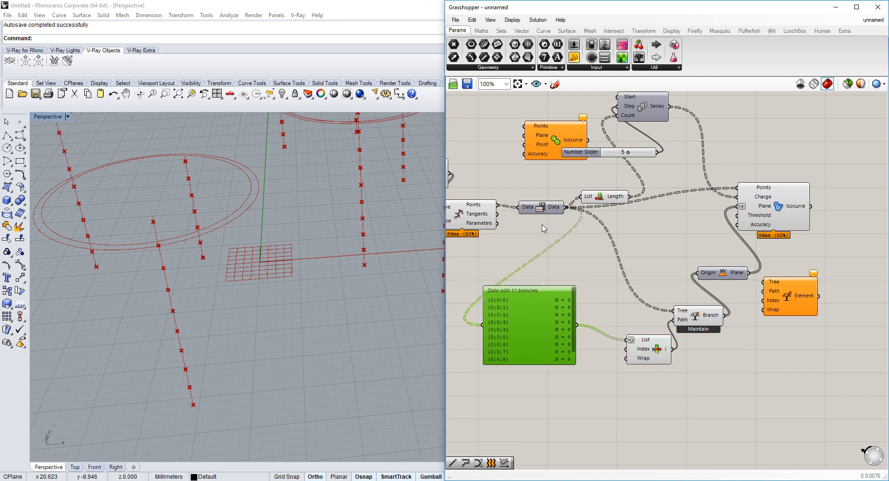
- Attach an enlarged panel to the Flip Matrix output and read through the point lists of its last branches
double_click(576, 218)
type("//")
left_click(582, 214)
left_click_drag(573, 208, 587, 235)
left_click_drag(654, 256, 715, 303)
left_click_drag(714, 229, 713, 284)
scroll(667, 273, "down", 3)
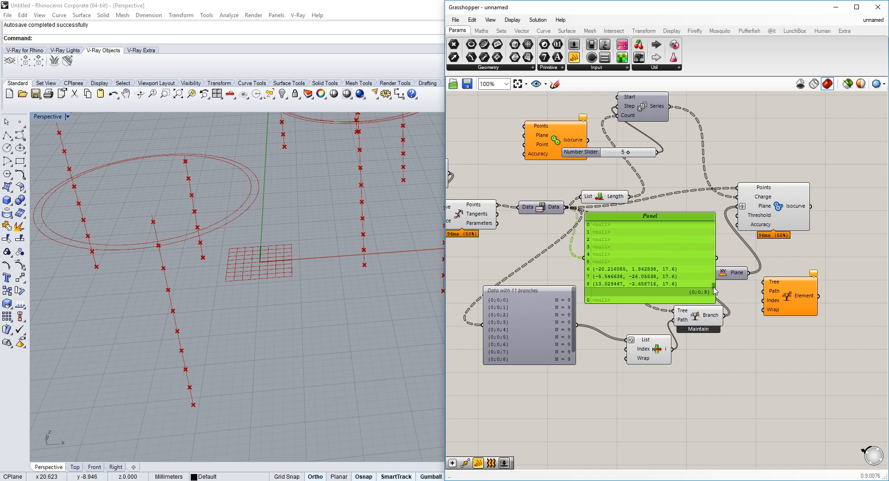
left_click_drag(711, 287, 713, 299)
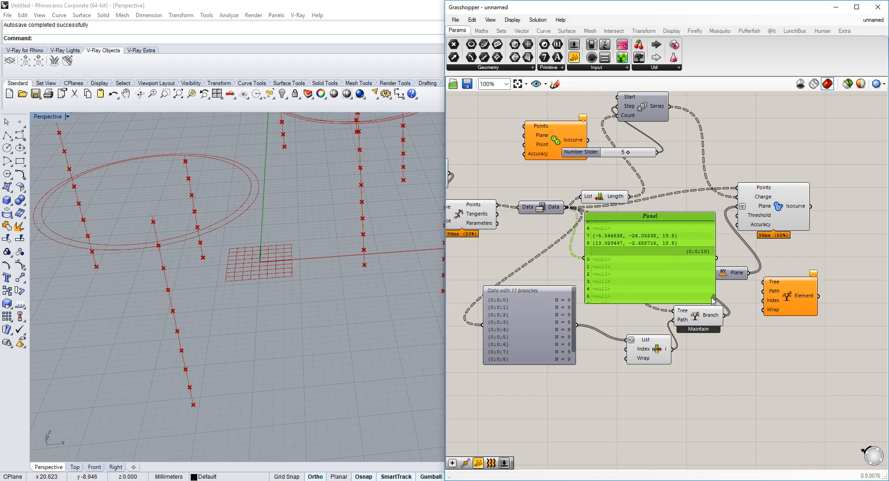
- Delete the panel attached to the flipped point data
left_click_drag(658, 220, 658, 248)
scroll(658, 249, "down", 2)
right_click_drag(658, 249, 756, 217)
left_click_drag(756, 218, 745, 268)
scroll(673, 219, "up", 2)
right_click_drag(673, 219, 626, 222)
key("Delete")
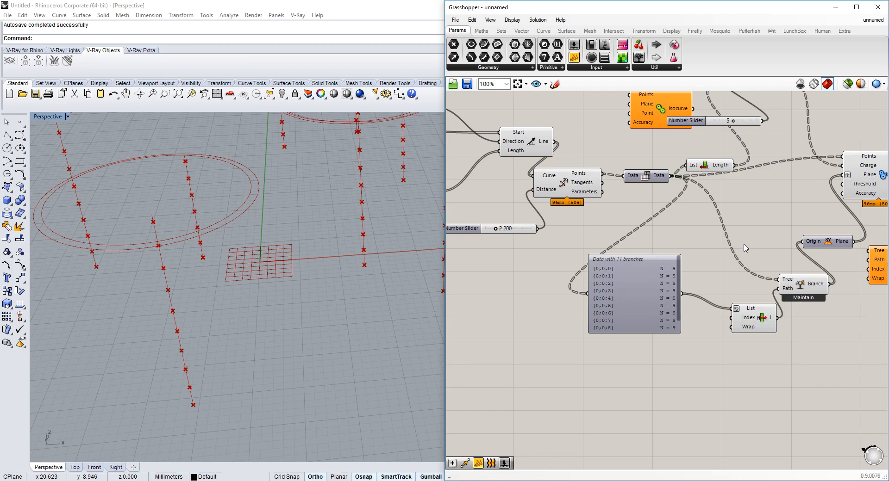
- Add a Move component between the flipped point data and the Tree Branch component
double_click(745, 243)
type("mo")
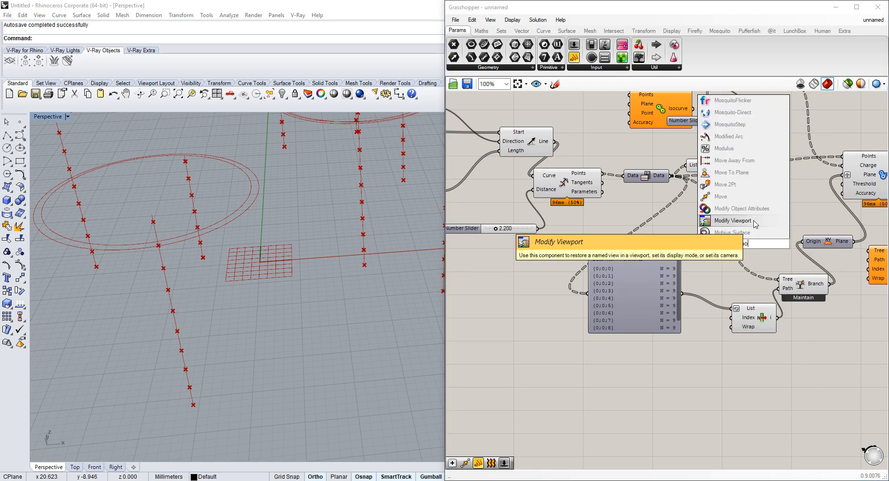
left_click(740, 197)
left_click_drag(743, 238, 737, 219)
right_click_drag(652, 223, 730, 218)
left_click_drag(548, 228, 516, 232)
right_click_drag(548, 230, 669, 225)
left_click(759, 233)
right_click_drag(758, 232, 740, 245)
- Add a Multiplication component that multiplies the original points' List Length by the 2.200 division distance slider
double_click(739, 241)
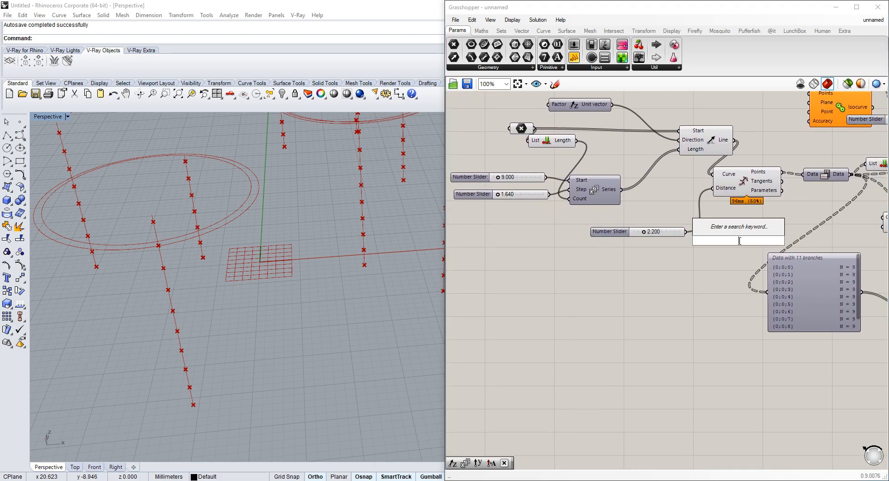
type("mult")
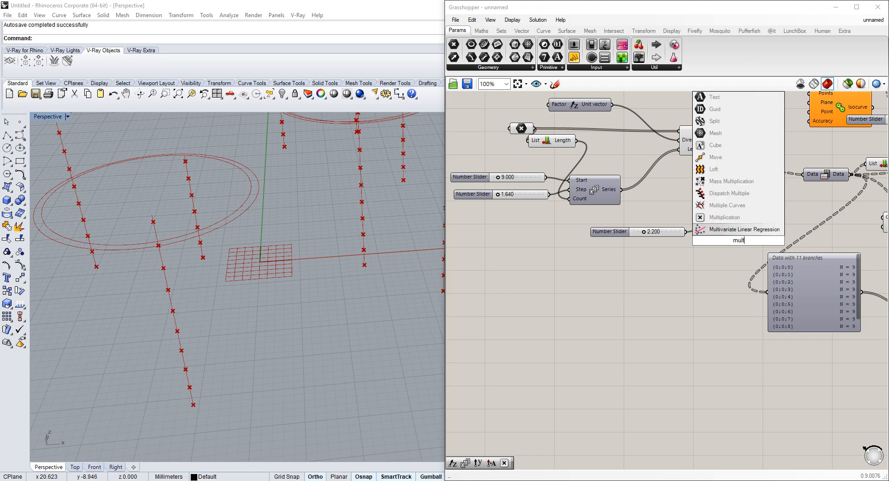
left_click(724, 217)
scroll(741, 238, "up", 3)
left_click_drag(705, 250, 654, 229)
scroll(705, 235, "down", 4)
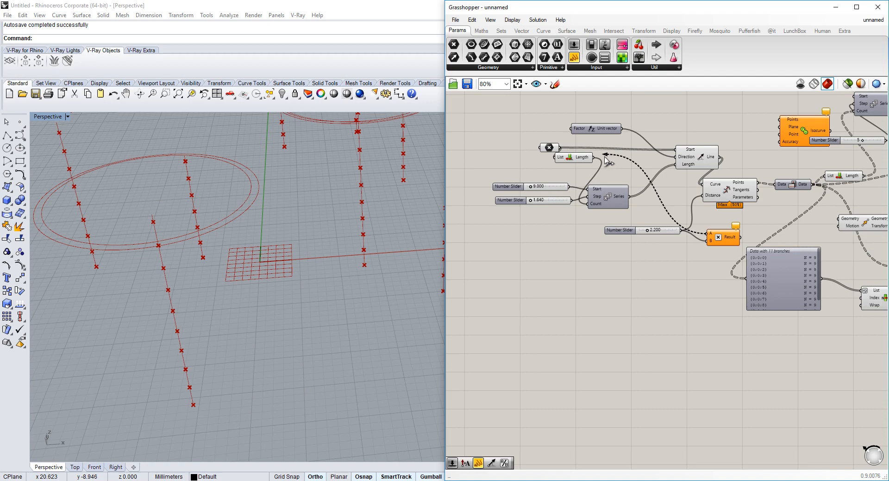
scroll(725, 206, "up", 2)
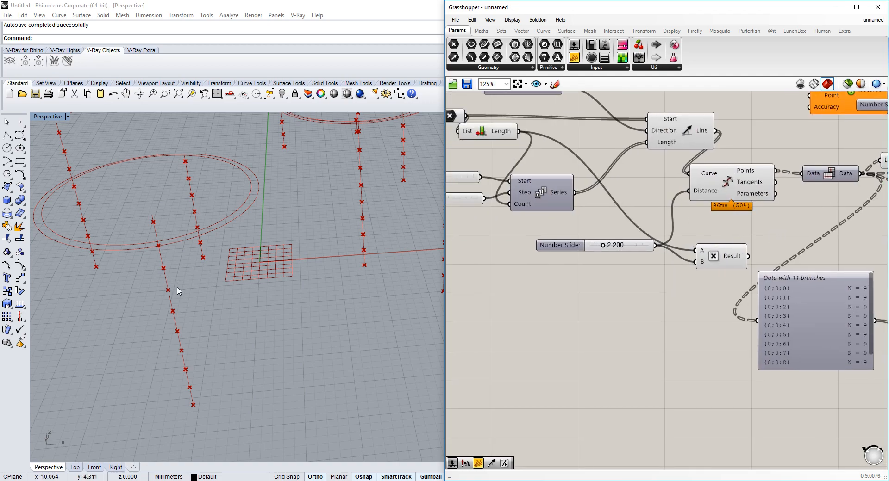
right_click_drag(695, 139, 727, 152)
right_click_drag(500, 219, 533, 208)
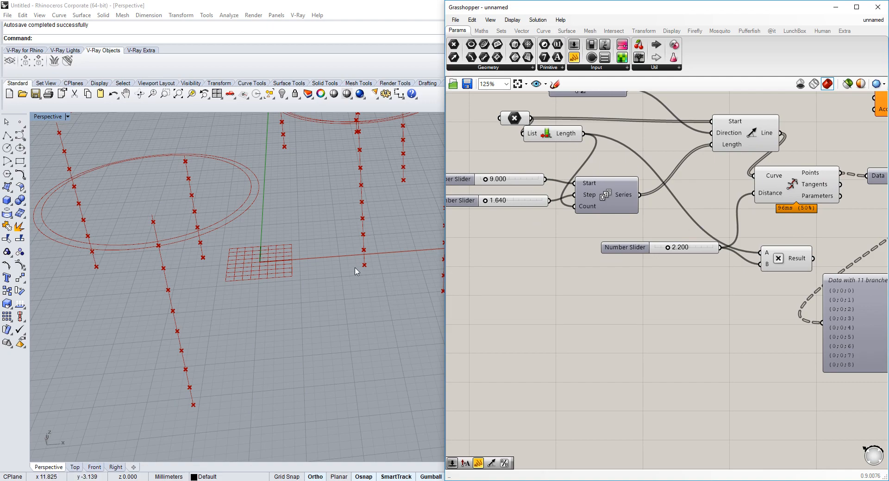
scroll(330, 287, "down", 2)
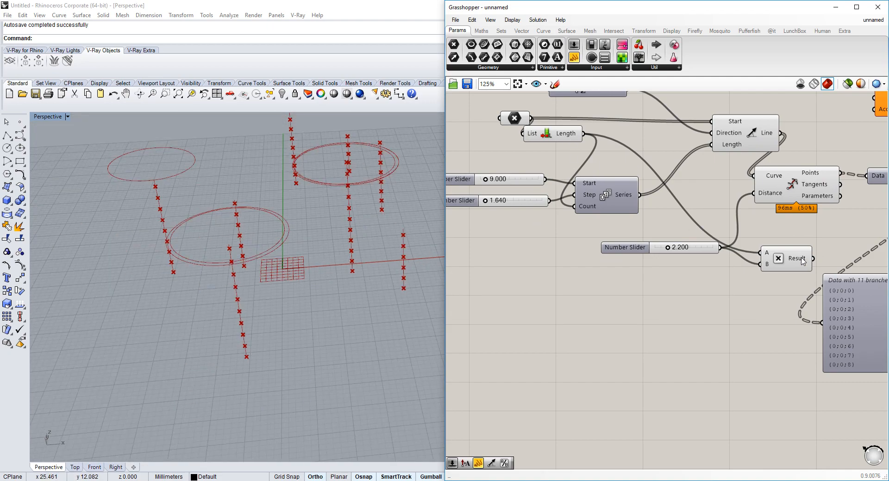
- Add a panel for the Tree Branch output and enlarge it to show the whole branch
right_click_drag(874, 248, 509, 249)
right_click_drag(875, 222, 737, 221)
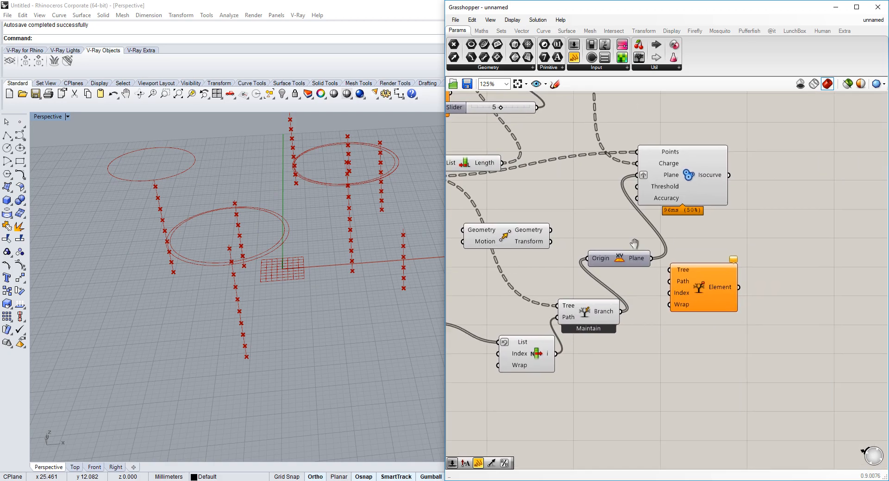
right_click_drag(634, 244, 695, 221)
double_click(687, 333)
type("panel")
key("Return")
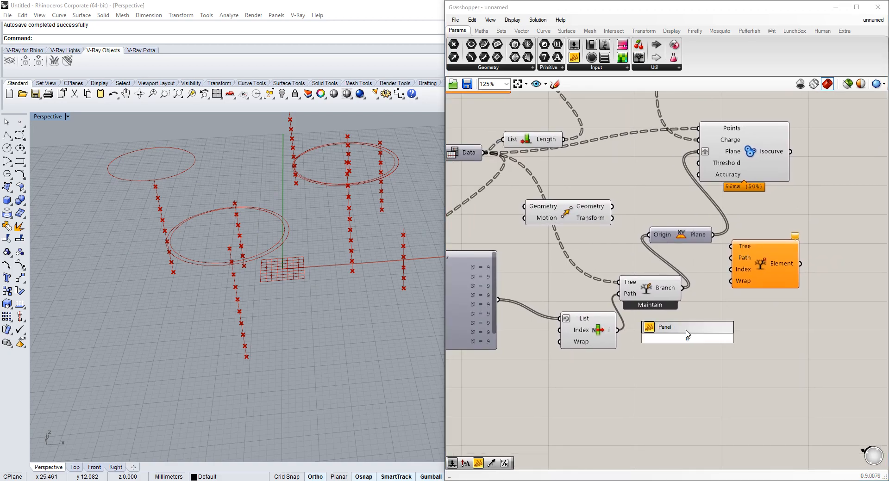
left_click_drag(688, 334, 755, 324)
left_click_drag(682, 288, 711, 325)
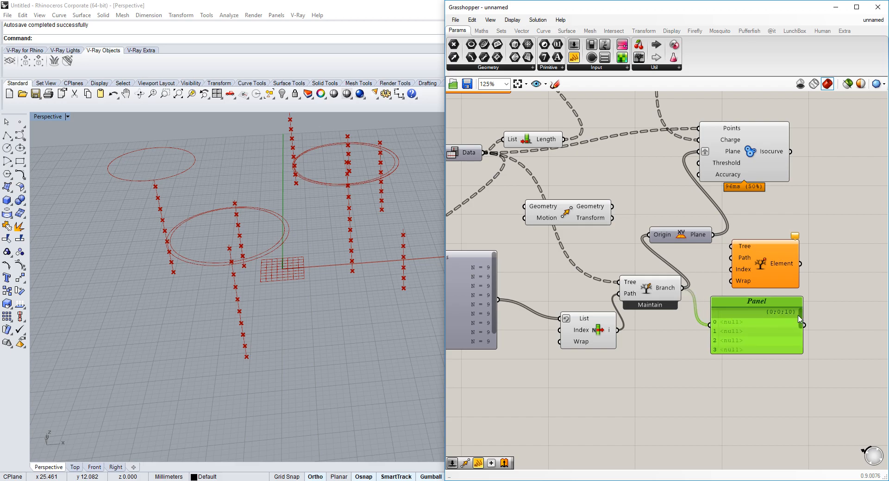
left_click_drag(804, 355, 856, 417)
scroll(808, 324, "down", 2)
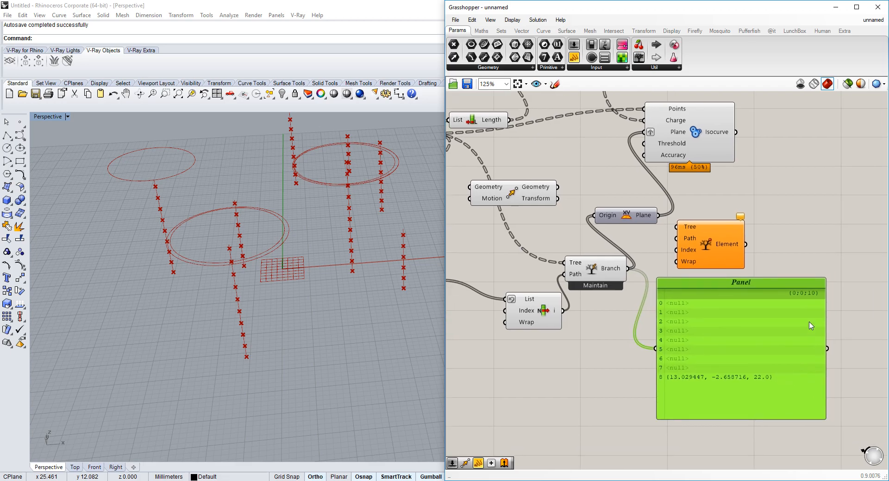
- Trace the definition back to its start and check the point List Length and the Multiplication result
right_click_drag(799, 314, 824, 295)
right_click_drag(581, 271, 759, 230)
scroll(760, 230, "down", 2)
scroll(668, 188, "up", 1)
right_click_drag(668, 188, 597, 203)
scroll(572, 213, "up", 1)
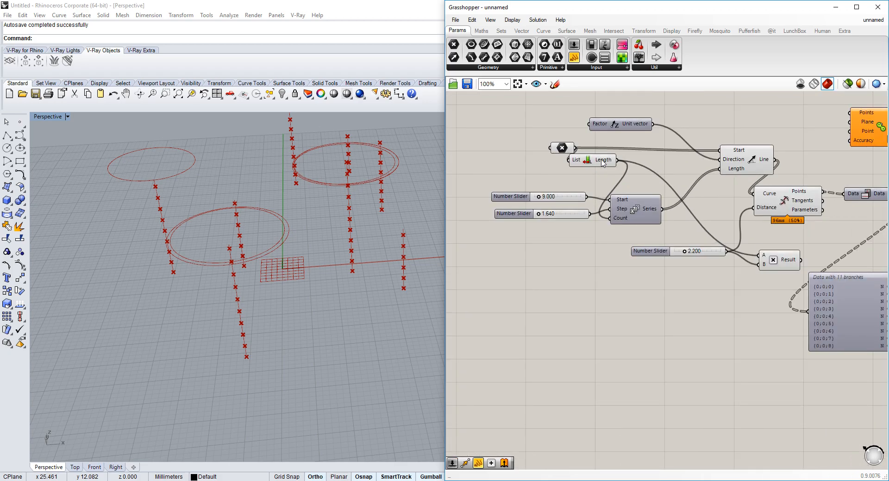
mouse_move(604, 161)
right_click_drag(776, 285, 690, 289)
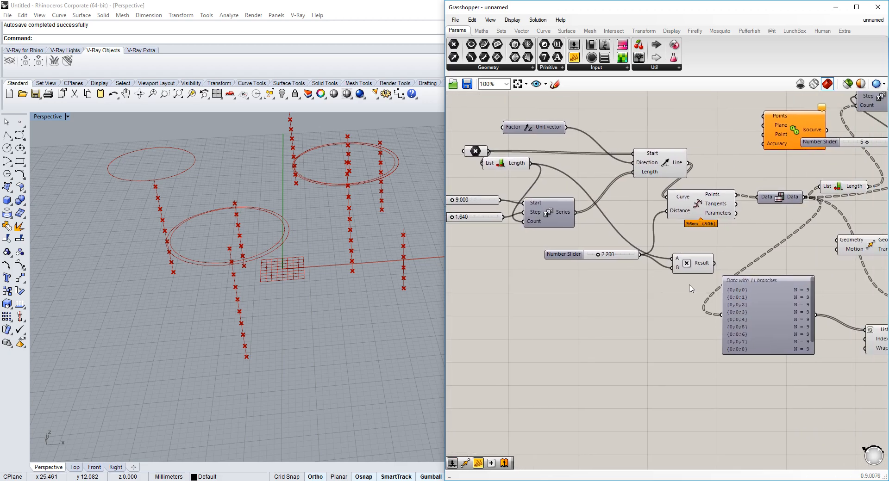
mouse_move(709, 265)
- Move the Param Viewer lower and closer to the List Item component
right_click_drag(775, 315, 669, 312)
left_click_drag(668, 313, 706, 354)
right_click_drag(593, 260, 515, 237)
scroll(662, 252, "down", 2)
scroll(531, 202, "up", 2)
right_click_drag(596, 211, 687, 215)
right_click_drag(516, 223, 602, 225)
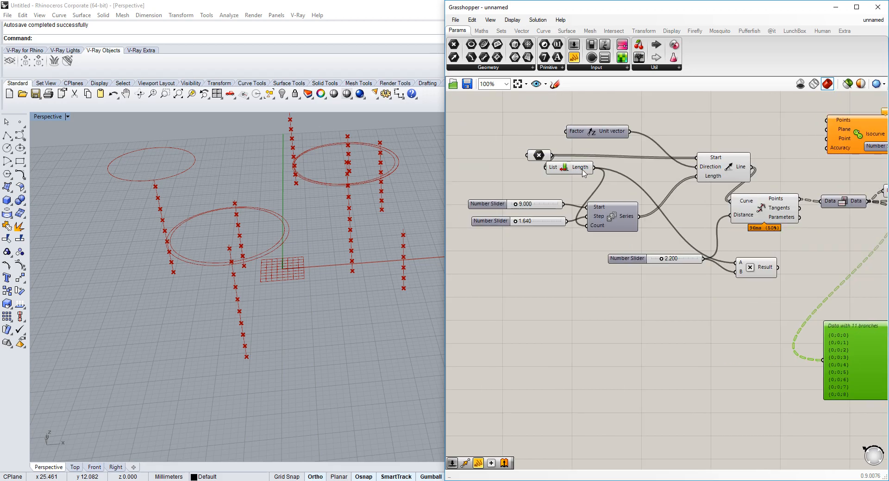
- Add a second Series component with the 2.200 slider as Step and the points' List Length as Count
double_click(749, 307)
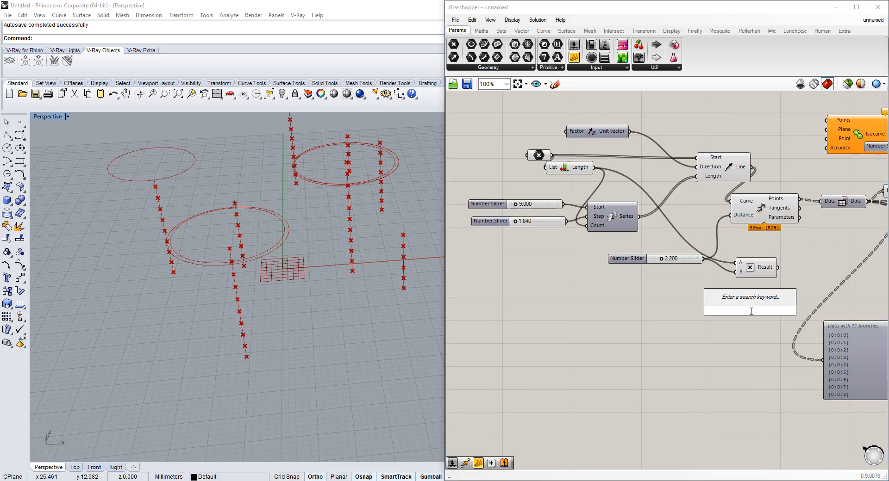
type("series")
key("Return")
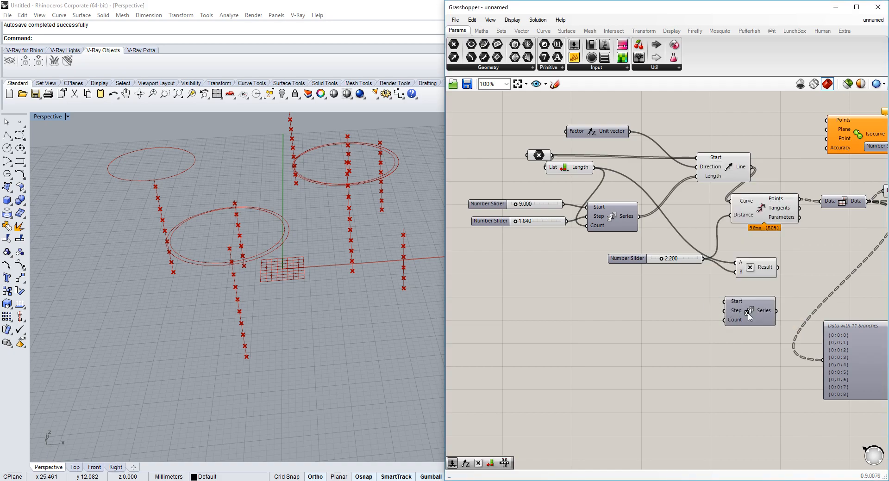
right_click_drag(731, 317, 686, 319)
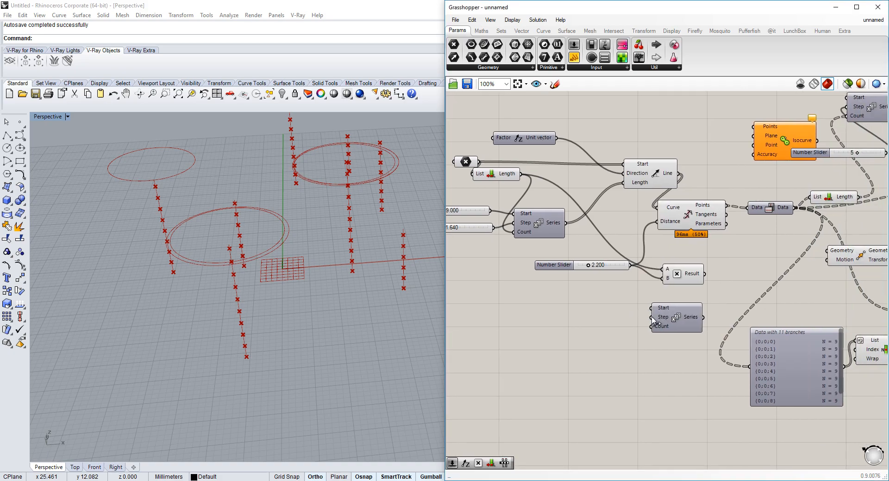
scroll(652, 319, "down", 2)
left_click_drag(655, 319, 643, 284)
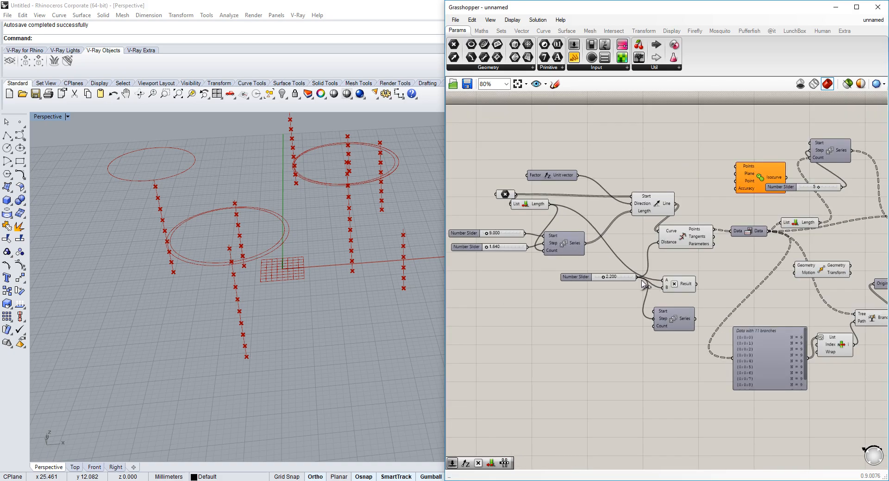
left_click_drag(654, 325, 548, 204)
scroll(711, 326, "up", 1)
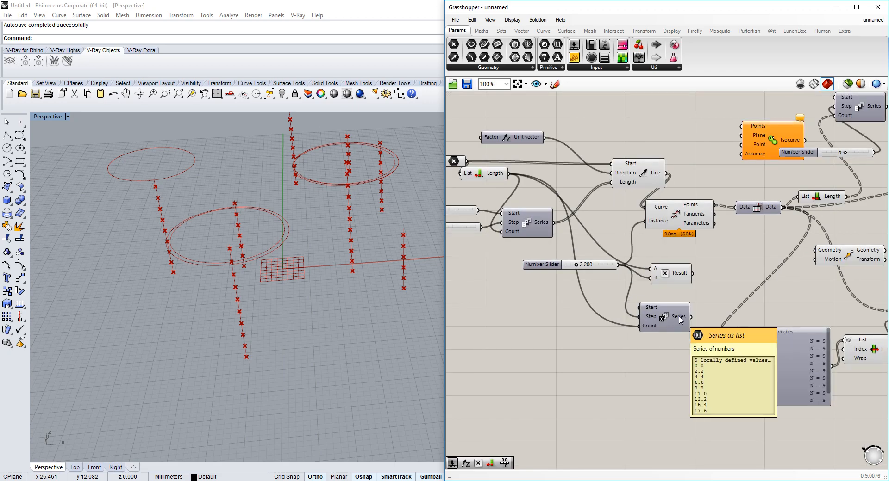
mouse_move(678, 319)
- Connect the 9.000 slider to the new Series component's Start input and check the resulting list
right_click_drag(632, 296, 693, 298)
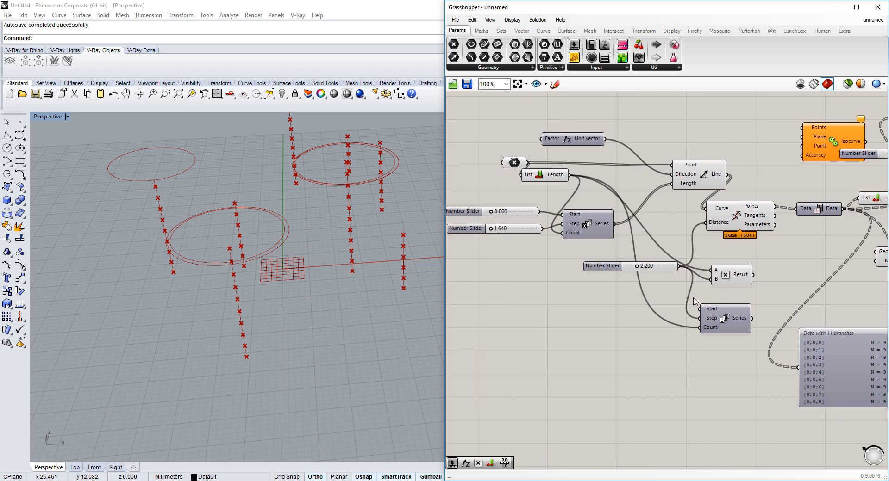
left_click_drag(537, 212, 700, 309)
mouse_move(740, 322)
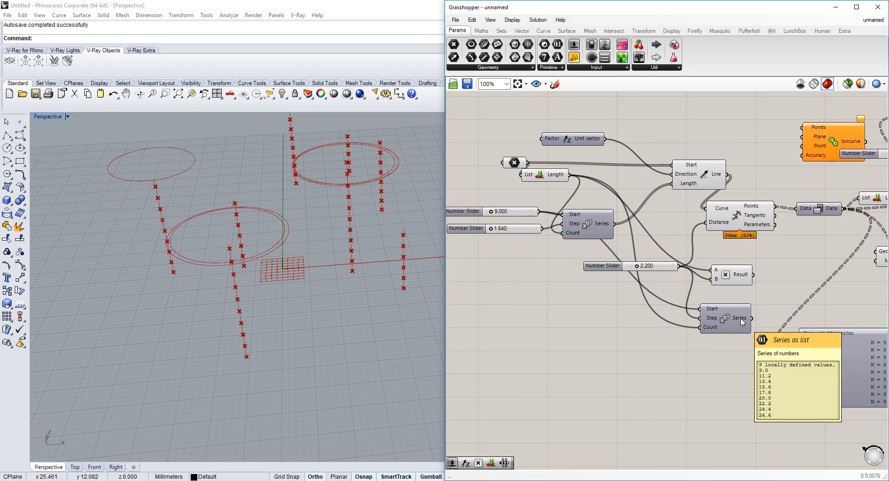
- Compare the new Series values with the Tree Branch panel's point and the point columns in the Rhino viewport
right_click_drag(740, 320, 614, 282)
right_click_drag(852, 306, 659, 258)
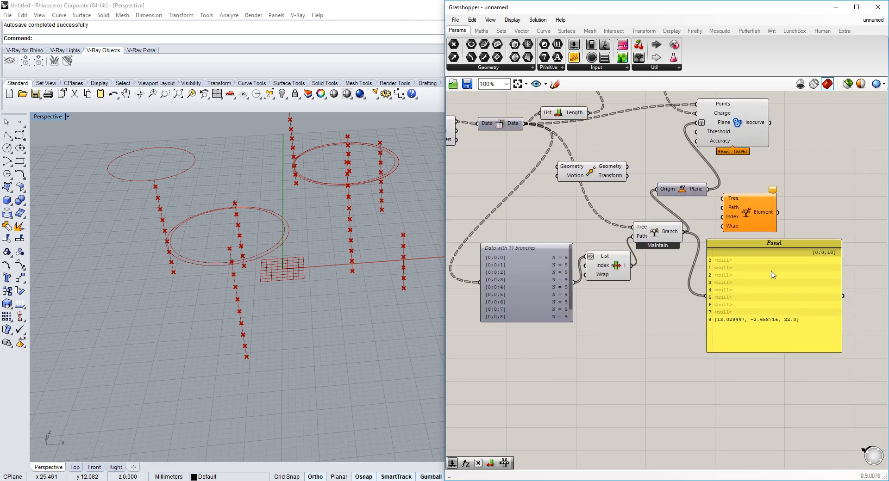
right_click_drag(578, 291, 818, 290)
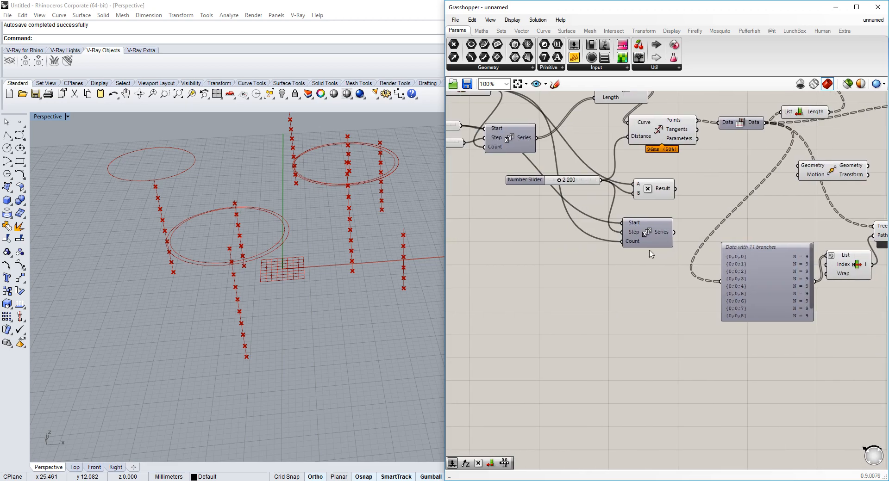
right_click_drag(650, 254, 628, 238)
mouse_move(644, 235)
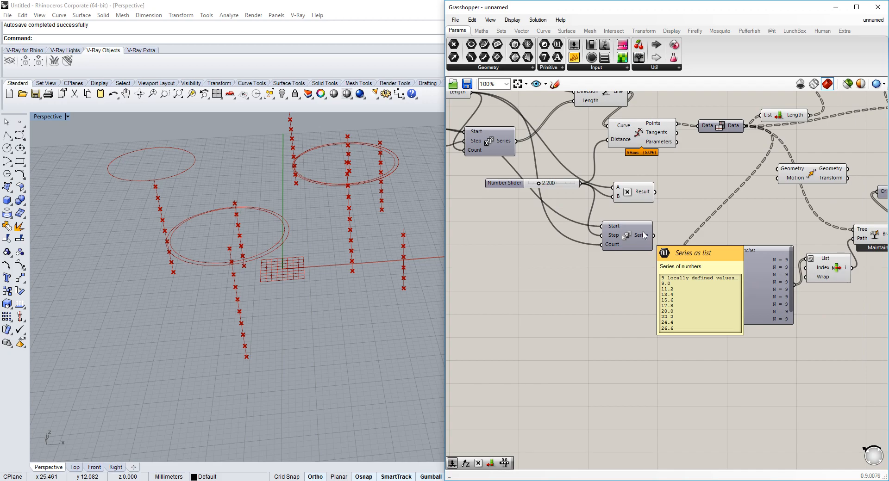
right_click_drag(745, 246, 669, 249)
right_click_drag(308, 267, 294, 254)
scroll(570, 186, "down", 1)
right_click_drag(571, 185, 659, 226)
scroll(652, 189, "up", 2)
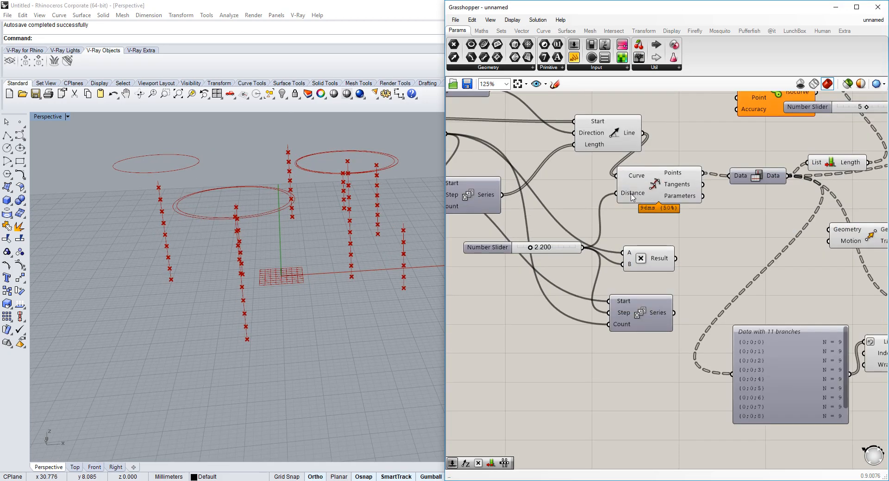
- Examine the Line length and Divide Distance inputs, and follow the divided points through Flip Matrix to Tree Branch
mouse_move(632, 197)
scroll(631, 194, "down", 1)
right_click_drag(631, 195, 669, 208)
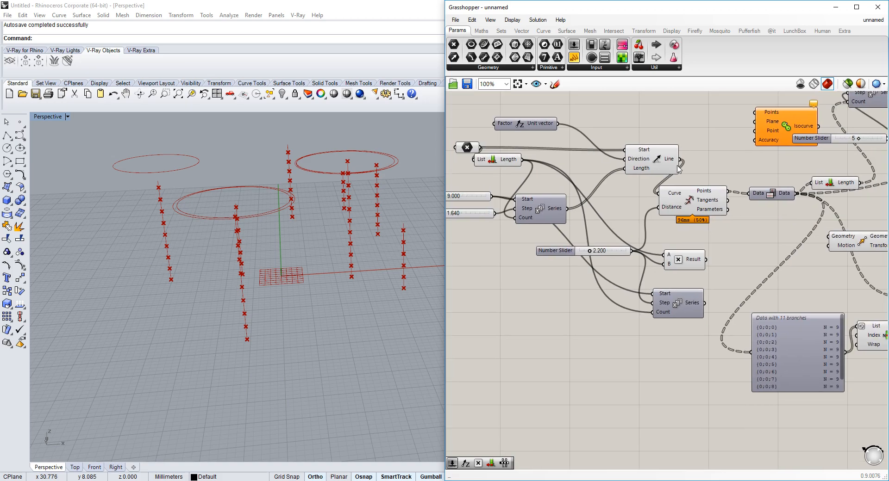
mouse_move(635, 173)
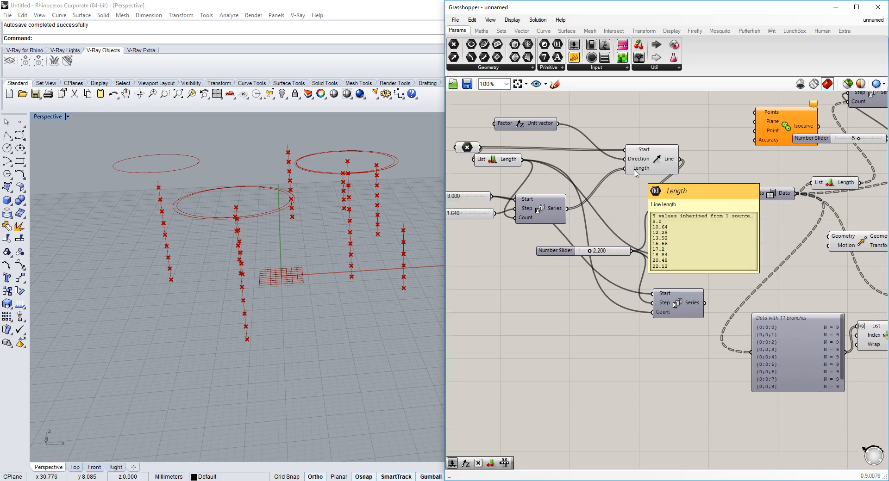
right_click_drag(634, 170, 652, 167)
mouse_move(653, 170)
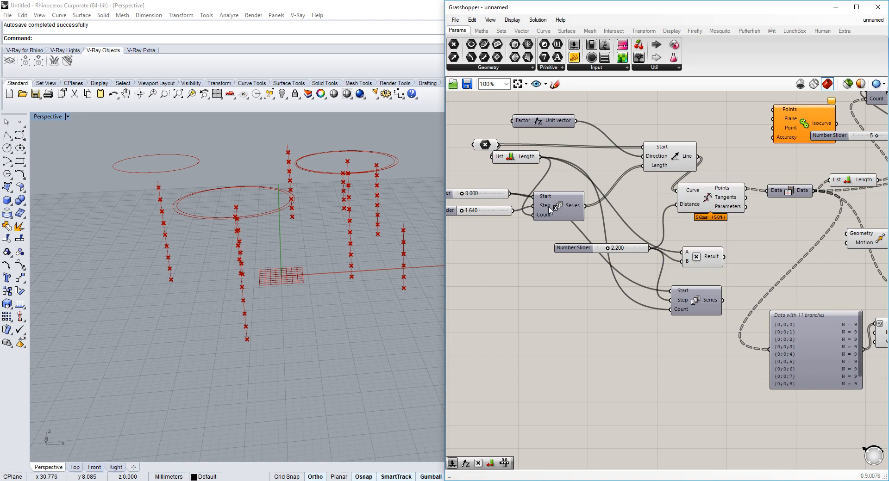
mouse_move(685, 209)
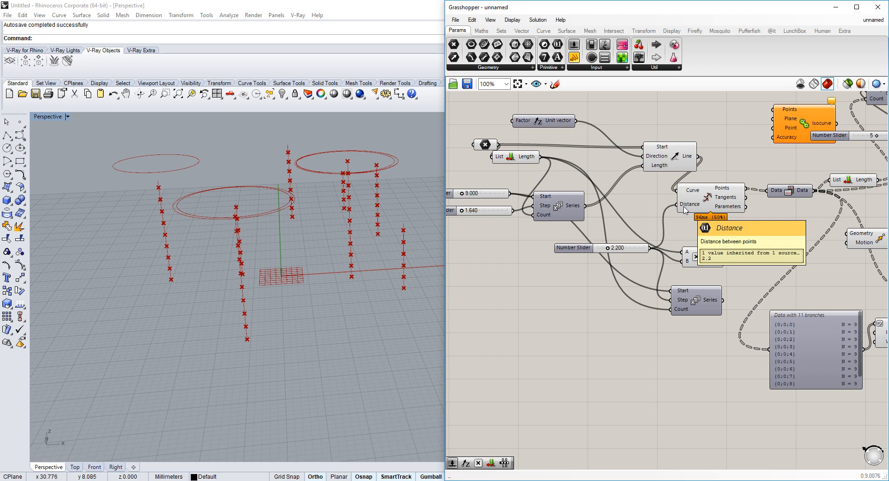
right_click_drag(685, 210, 571, 204)
mouse_move(626, 184)
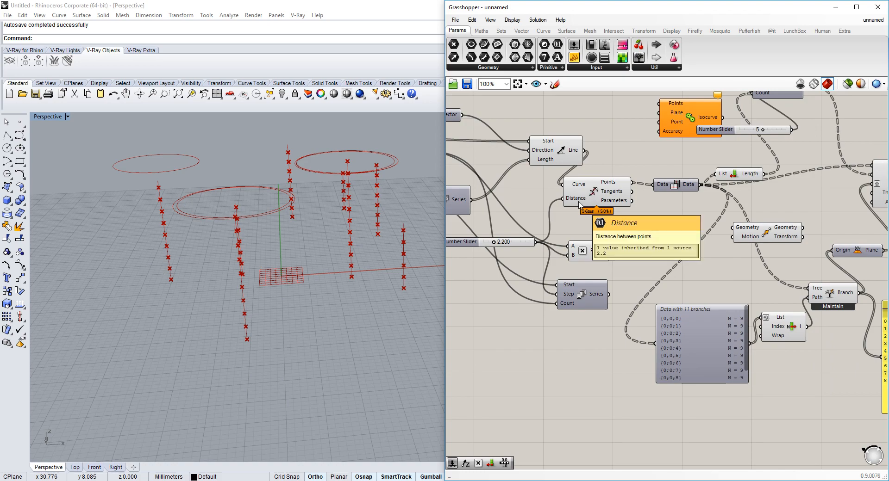
mouse_move(579, 152)
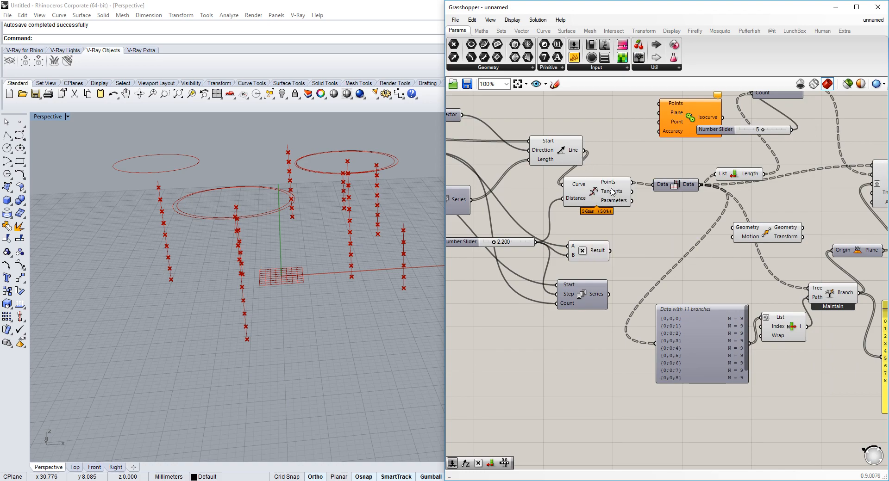
right_click_drag(842, 297, 799, 291)
mouse_move(796, 286)
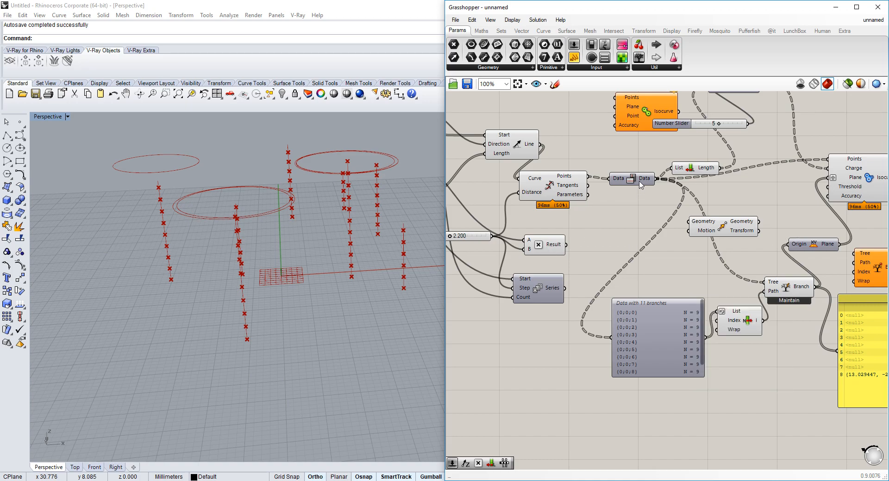
- Examine the Divide Distance points' tree structure and follow it through Flip Matrix to the Param Viewer, Tree Branch and panel
right_click_drag(574, 177, 633, 182)
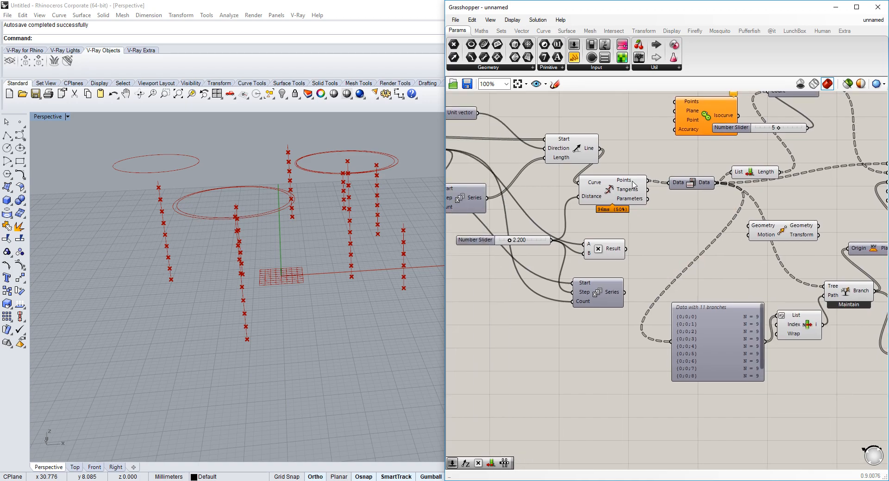
mouse_move(634, 184)
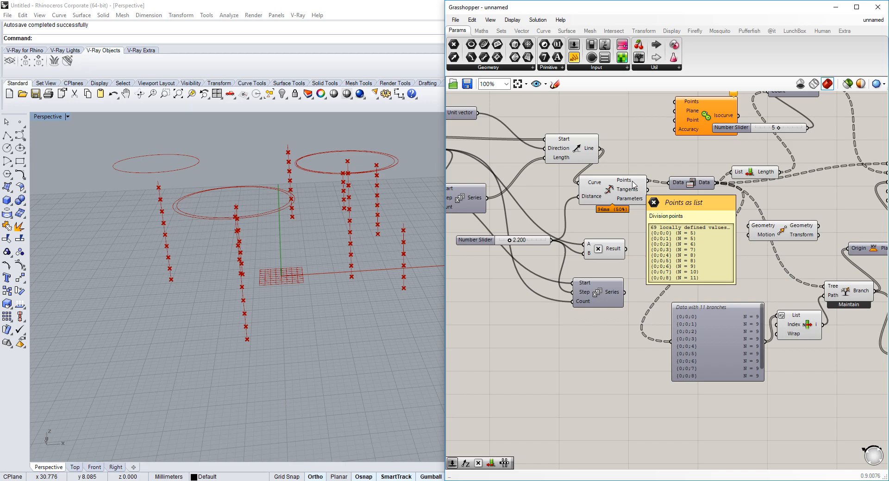
right_click_drag(666, 254, 642, 253)
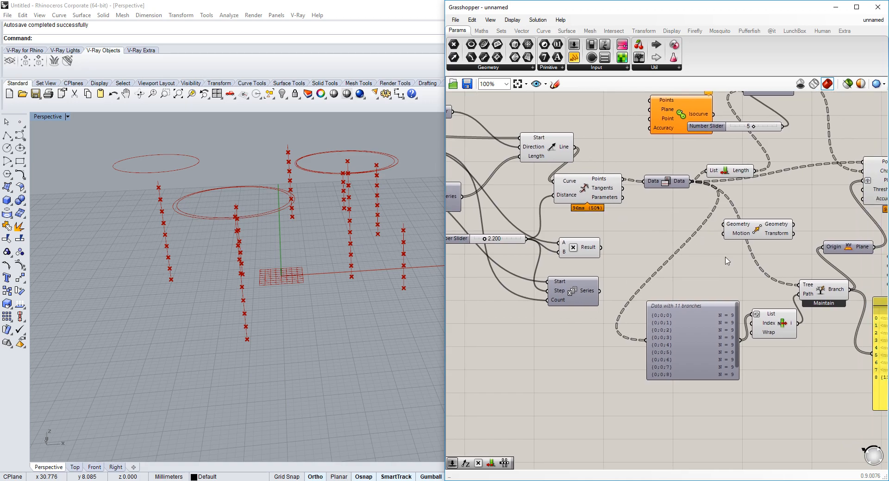
right_click_drag(726, 259, 648, 257)
double_click(649, 257)
key("Escape")
right_click_drag(720, 331, 647, 291)
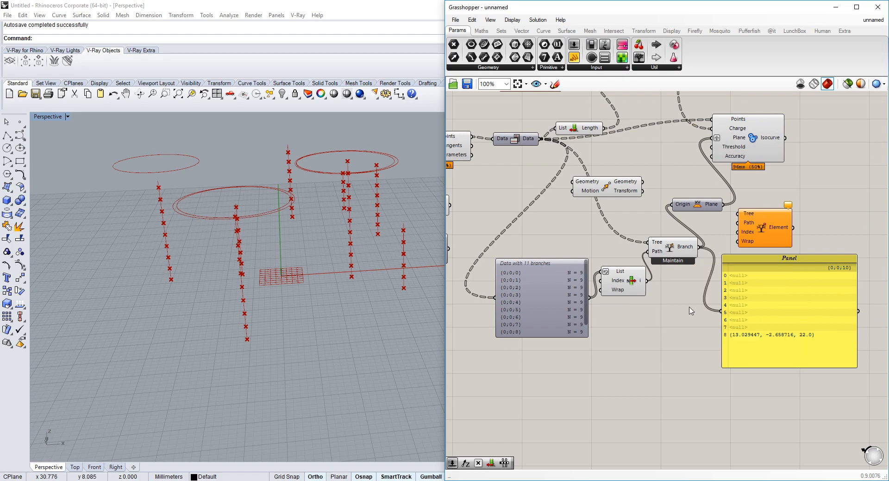
right_click_drag(690, 252, 693, 270)
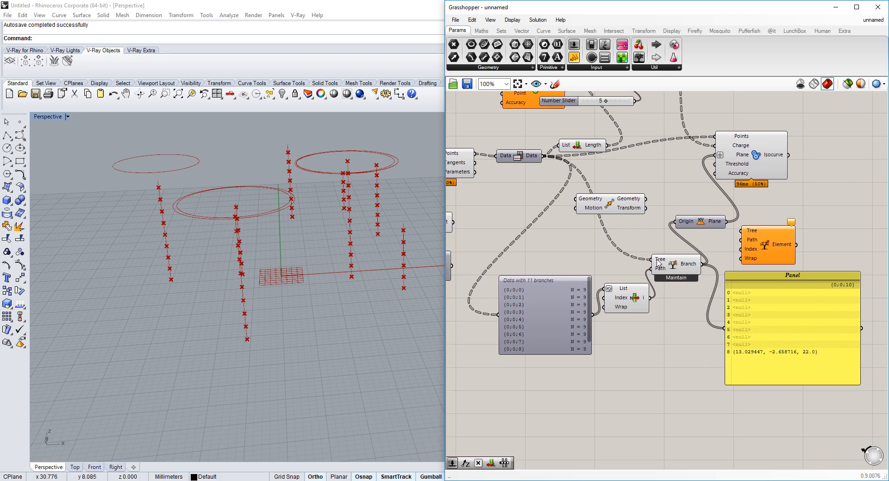
right_click_drag(585, 217, 661, 221)
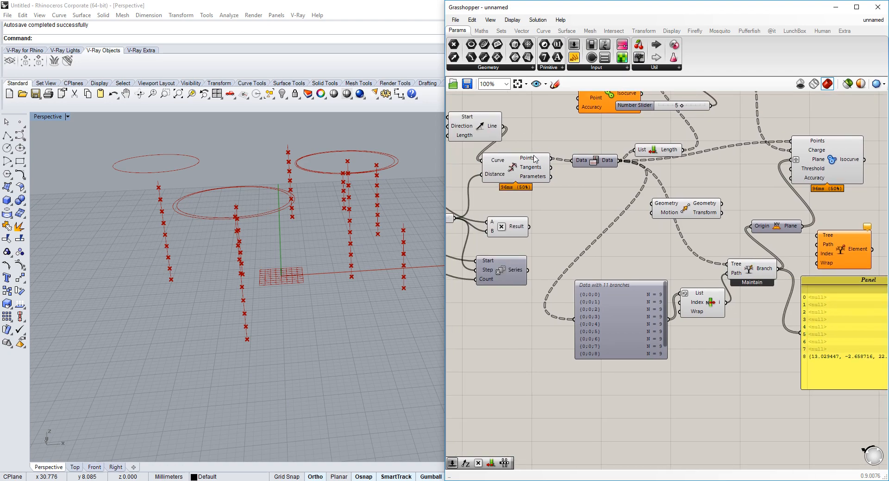
mouse_move(535, 160)
- Rewire the Param Viewer to the Divide Distance Points output and move the List Item component slightly lower
left_click_drag(551, 158, 555, 306, "shift")
double_click(669, 371)
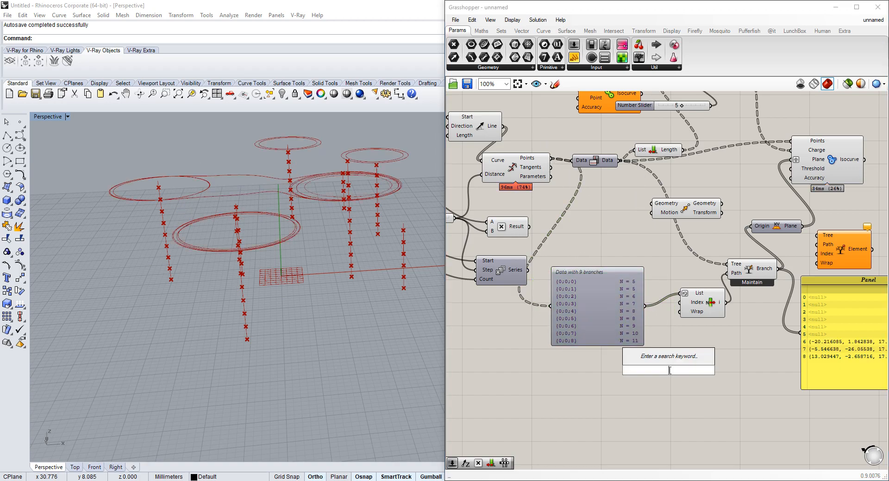
left_click_drag(696, 316, 700, 340)
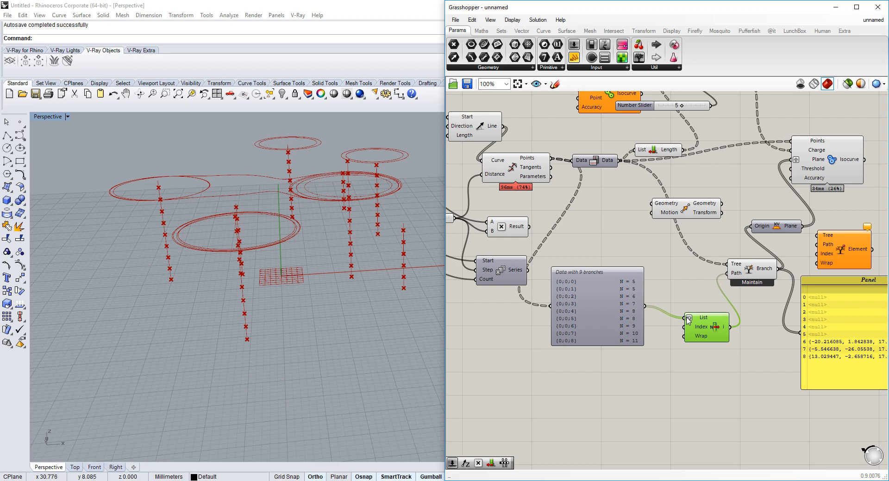
left_click(720, 362)
right_click(713, 377)
left_click(669, 379)
double_click(718, 377)
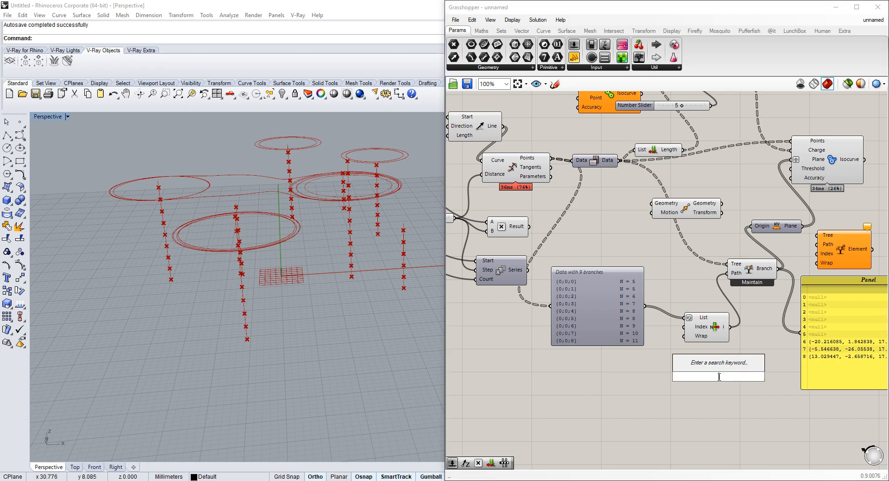
type("li")
key("Escape")
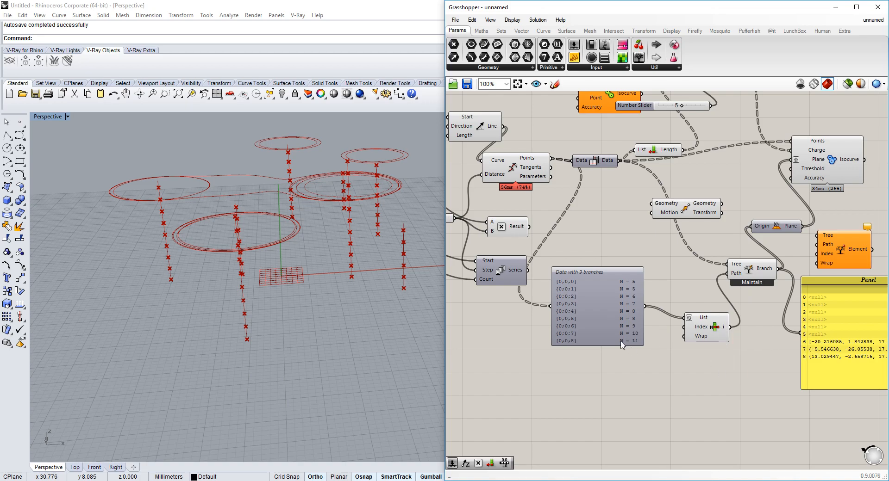
- Examine the Param Viewer's branch item counts against the Divide Distance Points output
right_click_drag(725, 334, 688, 331)
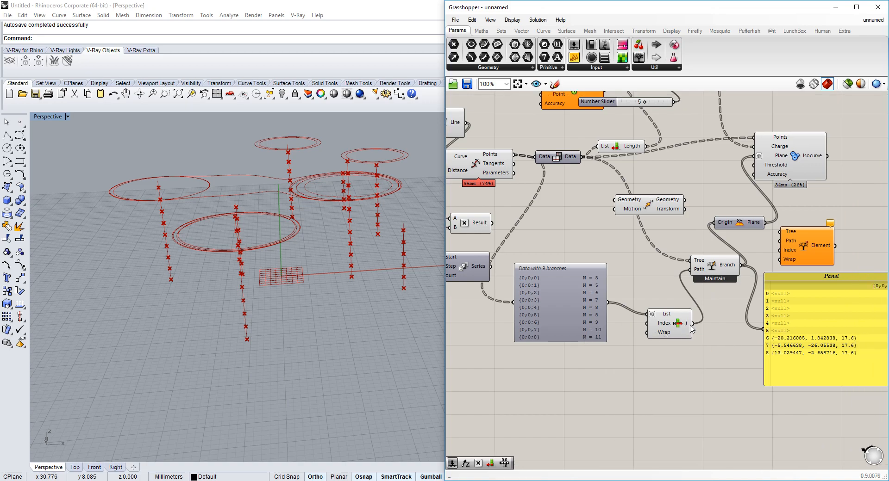
mouse_move(702, 264)
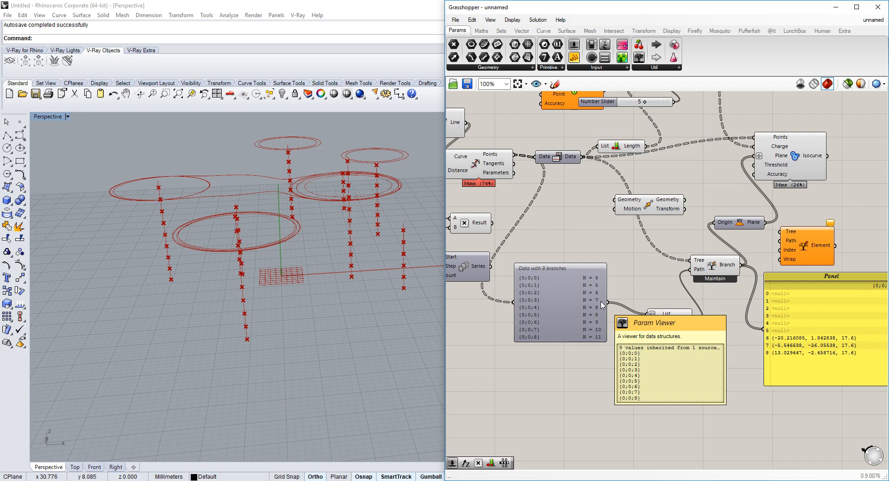
right_click_drag(585, 333, 706, 325)
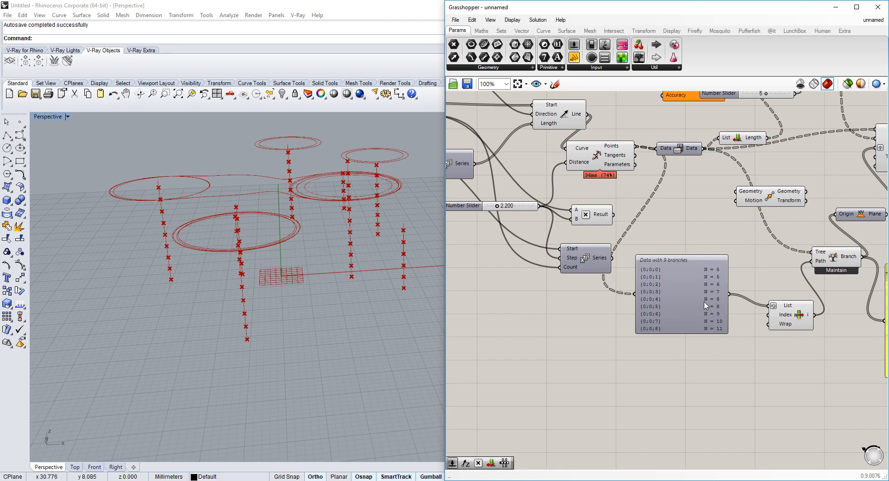
right_click(704, 302)
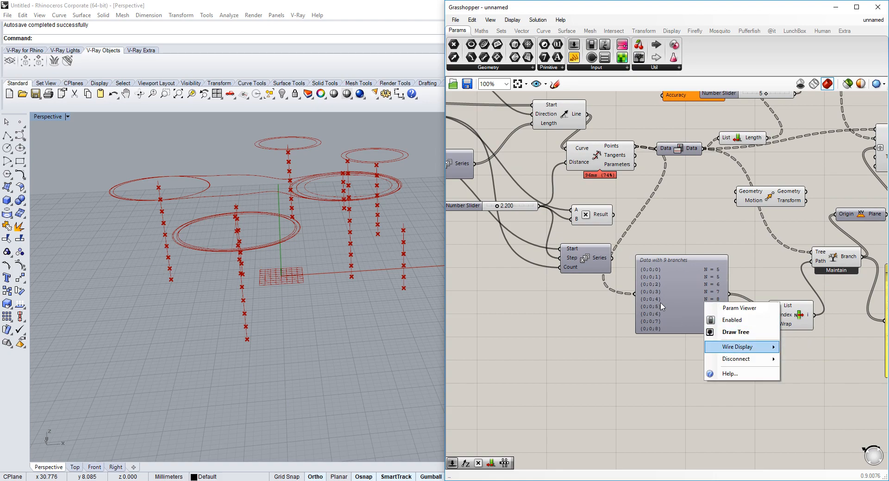
left_click(615, 360)
right_click_drag(623, 229, 607, 249)
mouse_move(612, 168)
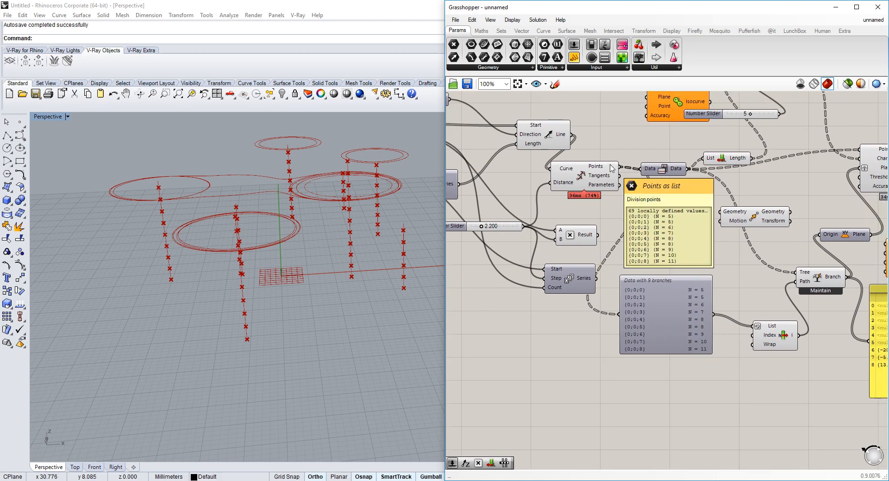
- Add a List Length component fed by the Divide Distance Points output, place it below the definition, and flatten its Length output
double_click(640, 206)
type("list len")
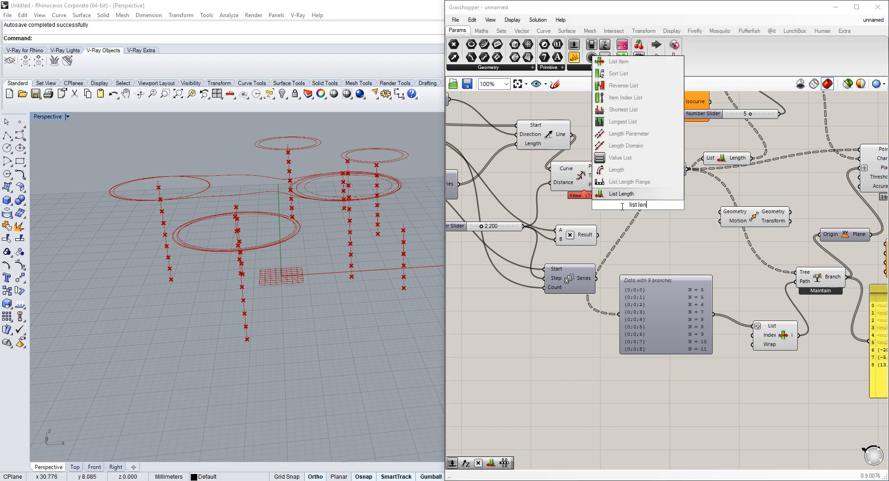
key("Return")
left_click_drag(619, 166, 614, 457)
mouse_move(648, 209)
left_click(600, 328)
right_click_drag(600, 327, 584, 248)
right_click(606, 382)
left_click(644, 413)
- Connect the flattened Length output to the List Item's List input and delete the Param Viewer
double_click(648, 376)
type("rev")
left_click(744, 273)
left_click_drag(715, 272, 619, 375)
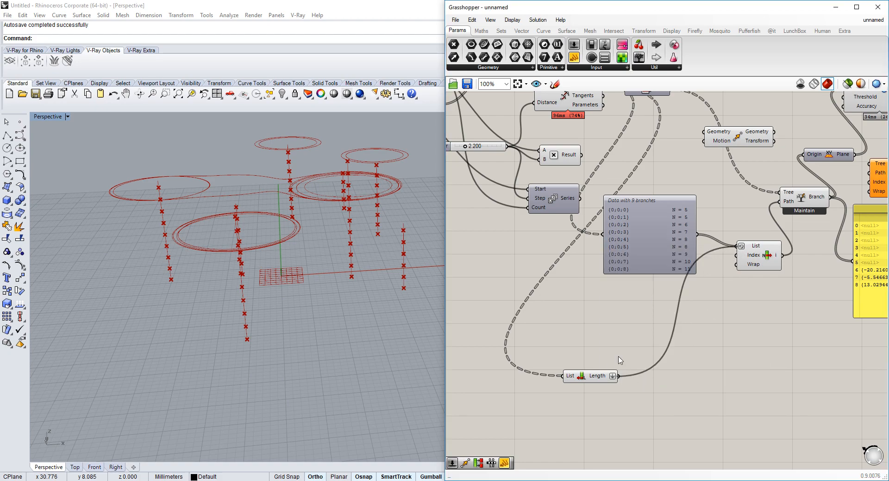
left_click(662, 247)
key("Delete")
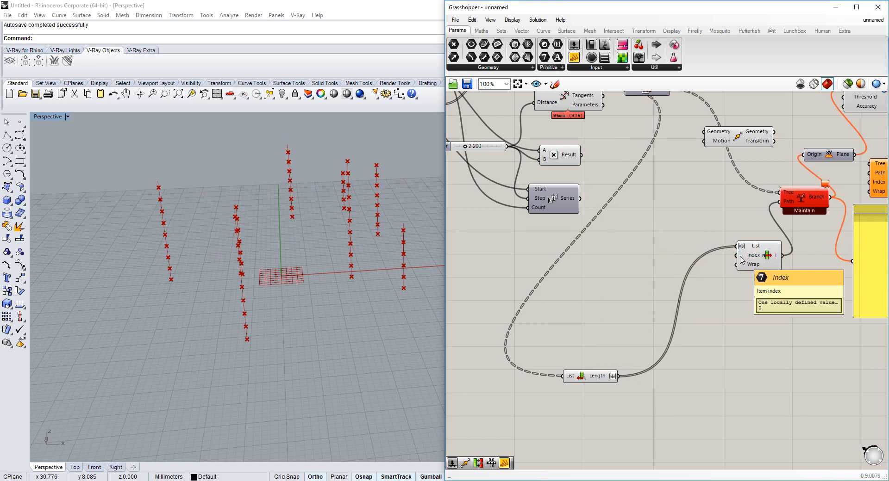
- Reposition the List Item component and connect its output to the yellow panel to read the item
left_click_drag(755, 268, 756, 300)
right_click_drag(770, 286, 654, 289)
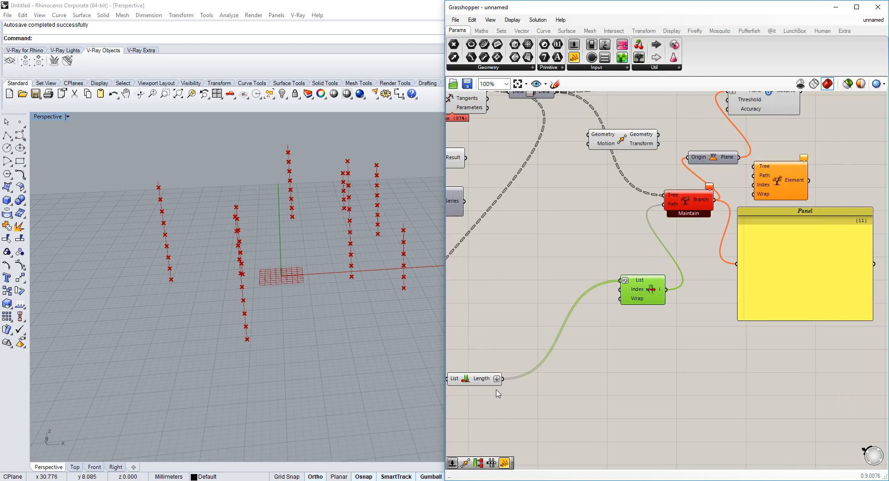
mouse_move(491, 382)
left_click_drag(666, 290, 773, 268)
right_click_drag(660, 292, 647, 318)
left_click_drag(639, 314, 632, 314)
right_click_drag(625, 307, 619, 285)
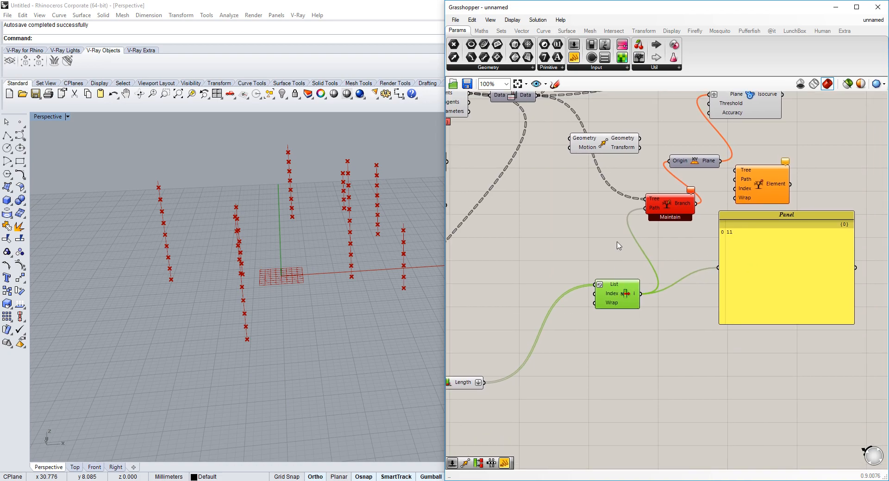
- Add a Move component above the List Item and try wiring the List Item output to its Motion input
double_click(617, 242)
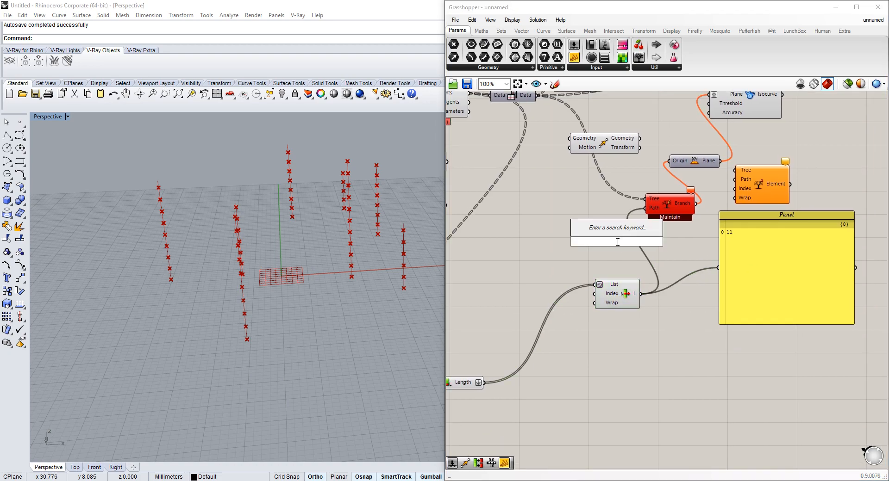
type("move")
left_click(601, 228)
left_click_drag(584, 245, 644, 281)
scroll(649, 259, "down", 2)
scroll(654, 263, "up", 3)
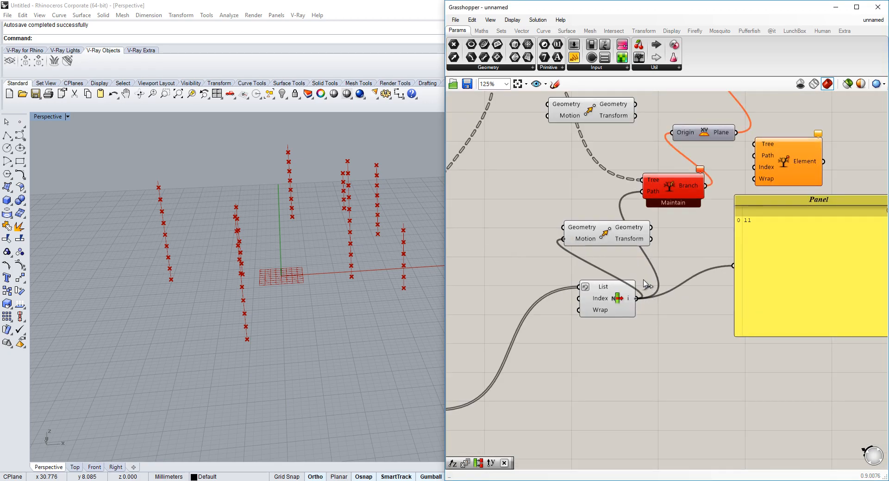
scroll(645, 285, "down", 2)
- Move the Series that uses the 2.200 slider as Step beside the List Item and connect the List Item output as its Count
right_click_drag(539, 264, 693, 264)
mouse_move(613, 216)
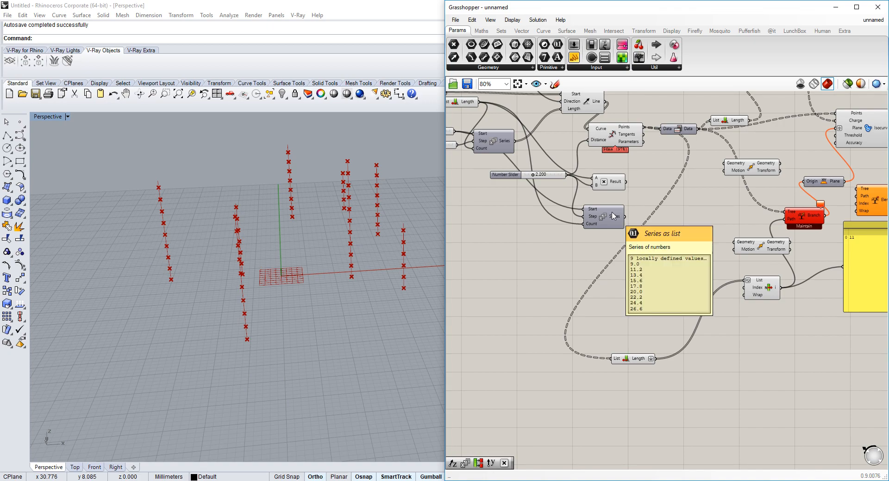
left_click_drag(611, 215, 822, 315)
right_click_drag(819, 314, 776, 312)
scroll(776, 312, "up", 2)
left_click_drag(716, 273, 737, 305)
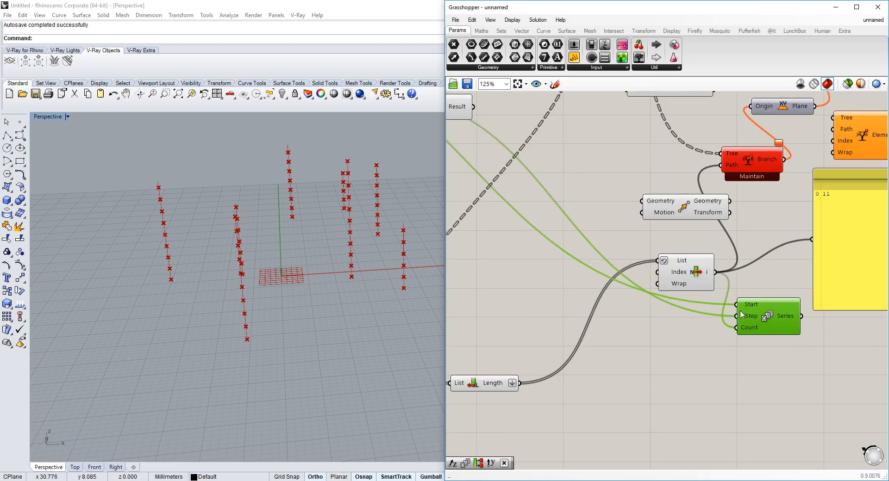
- Delete the unused Multiplication component beside the 2.200 slider
scroll(790, 341, "down", 3)
scroll(587, 236, "up", 1)
left_click(626, 234)
right_click_drag(704, 258, 507, 240)
key("Delete")
- Disconnect the number slider from the relocated Series component's Start input and shift the component closer to the List Item
scroll(646, 336, "up", 2)
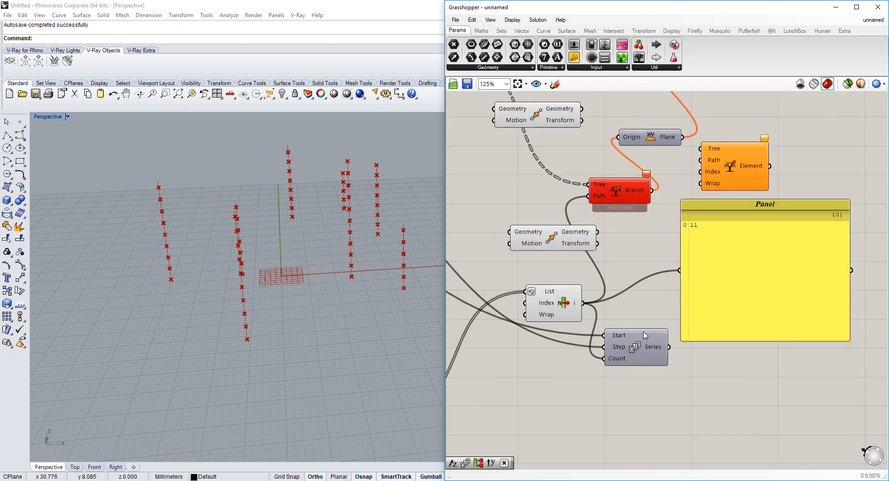
scroll(645, 336, "down", 3)
scroll(657, 344, "up", 3)
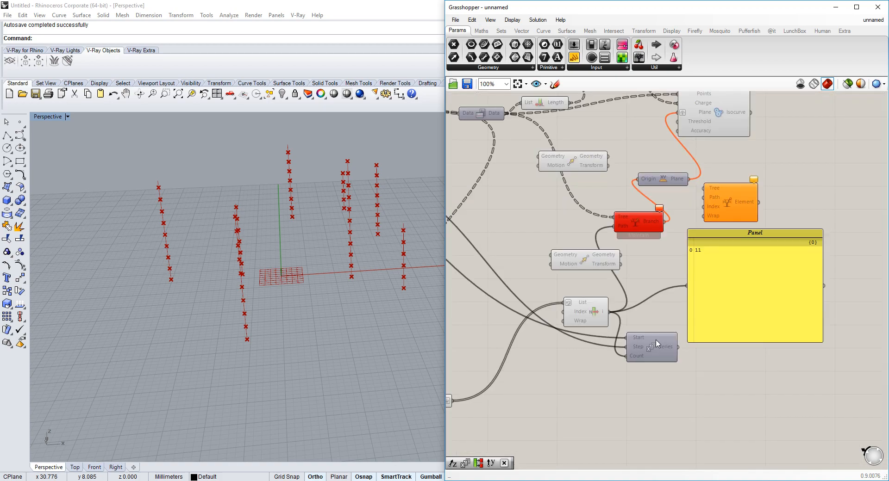
right_click(656, 344)
mouse_move(720, 396)
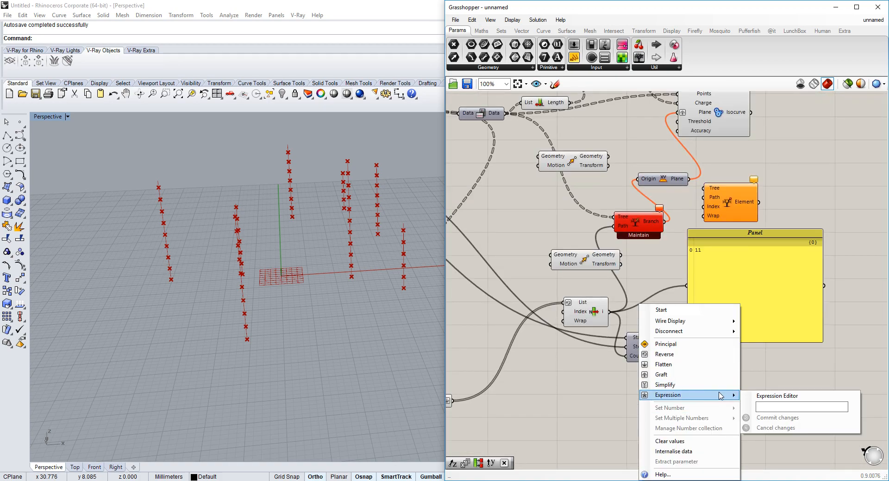
mouse_move(722, 332)
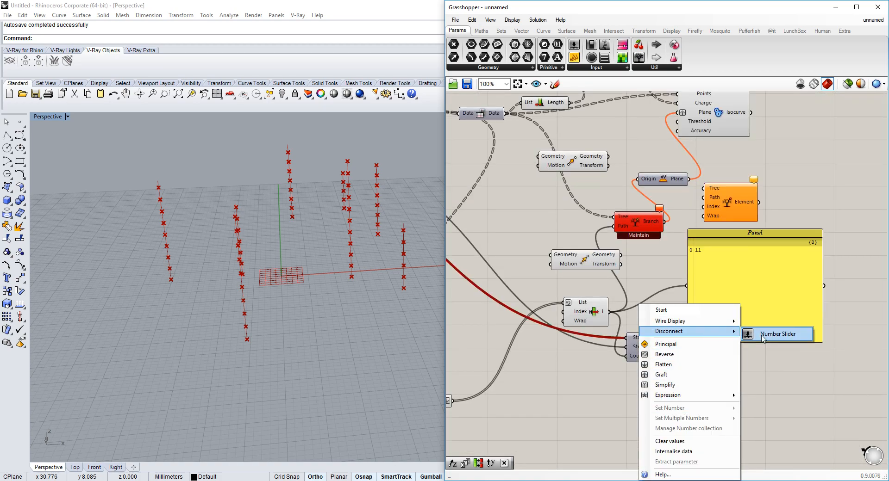
left_click(762, 339)
left_click(643, 344)
- Add a Unit Z component with the Series as Factor and connect its vector to the XY Plane's Origin, moving the panel aside
double_click(666, 295)
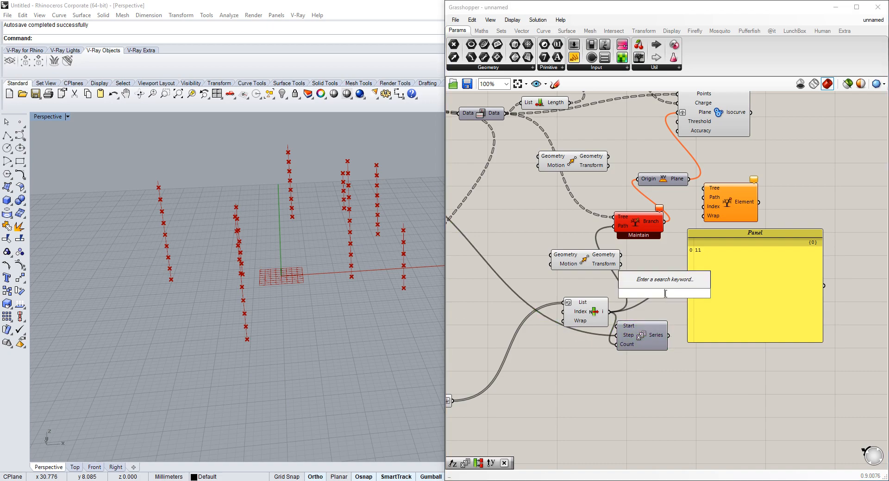
type("z")
left_click(672, 283)
left_click_drag(750, 301, 865, 311)
left_click_drag(651, 297, 669, 335)
left_click_drag(730, 291, 637, 179)
- Inspect the stacked isocurves in the Rhino viewport and check the data on the MetaBall component's Charge and Points inputs
right_click_drag(371, 334, 371, 357)
scroll(335, 278, "up", 5)
right_click_drag(335, 278, 278, 259)
scroll(309, 255, "down", 5)
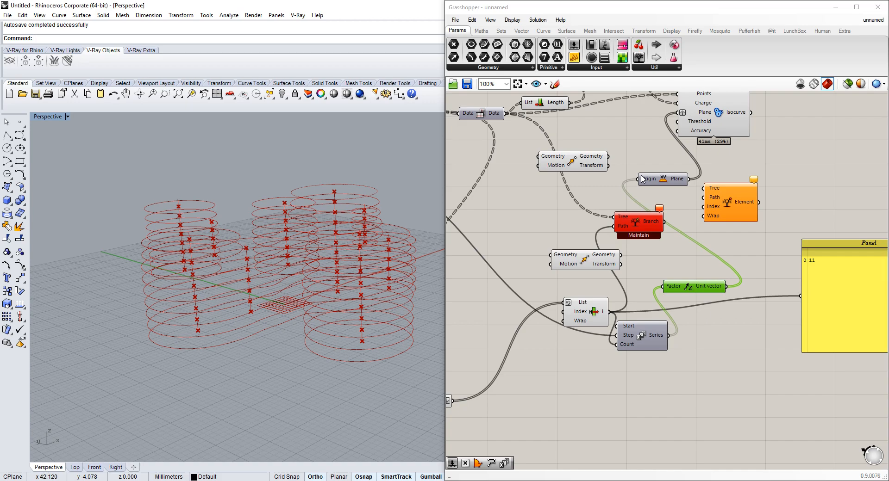
right_click_drag(682, 146, 669, 168)
mouse_move(679, 126)
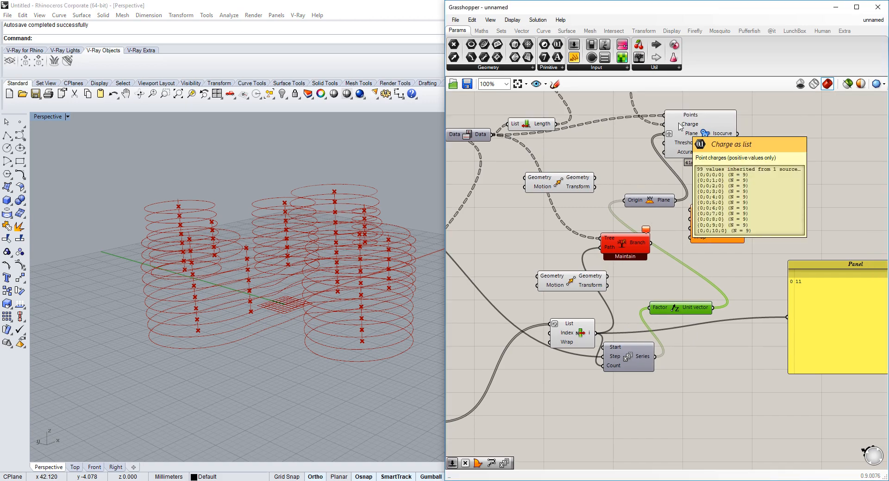
right_click_drag(679, 126, 688, 239)
mouse_move(688, 241)
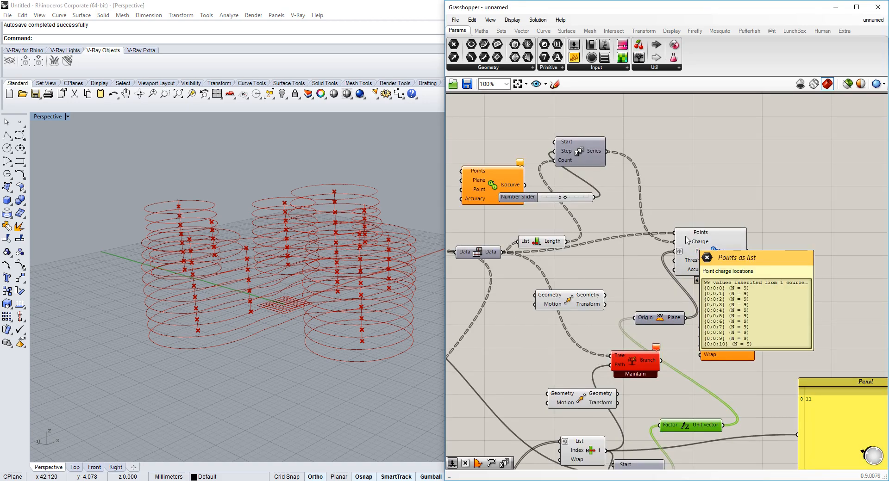
- Move the MetaBall component further from the XY Plane, and select the base point parameter to inspect the columns' start points in Rhino
left_click_drag(688, 240, 745, 243)
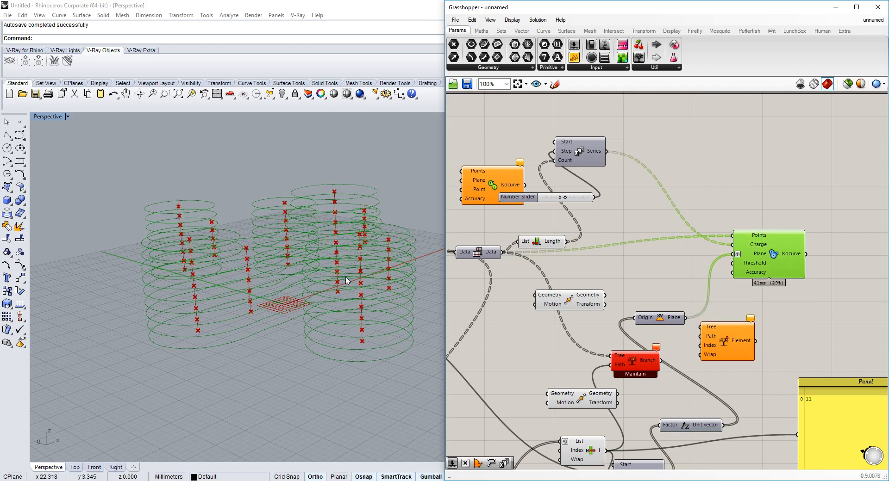
scroll(636, 269, "down", 5)
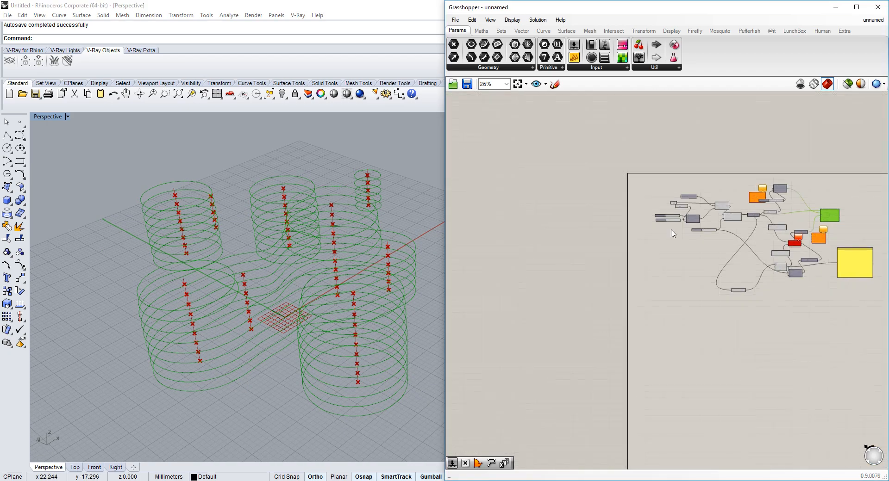
scroll(671, 232, "up", 4)
left_click(662, 159)
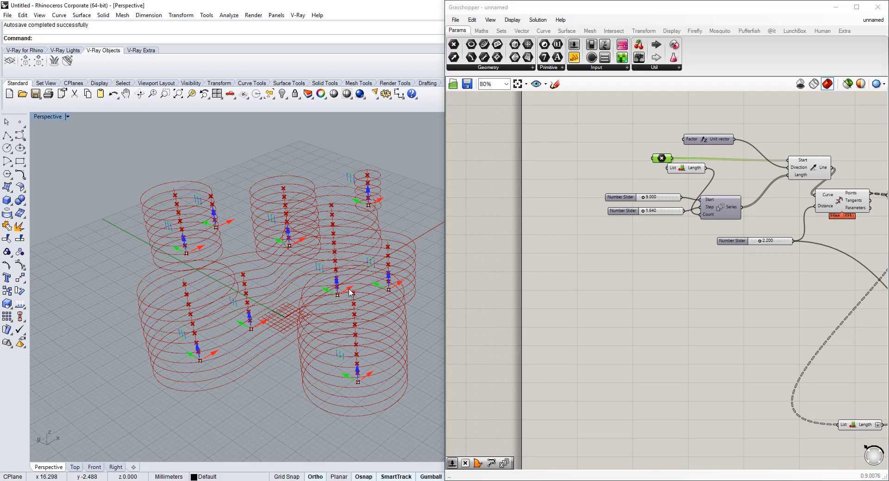
left_click_drag(376, 279, 170, 350)
right_click_drag(169, 355, 123, 204)
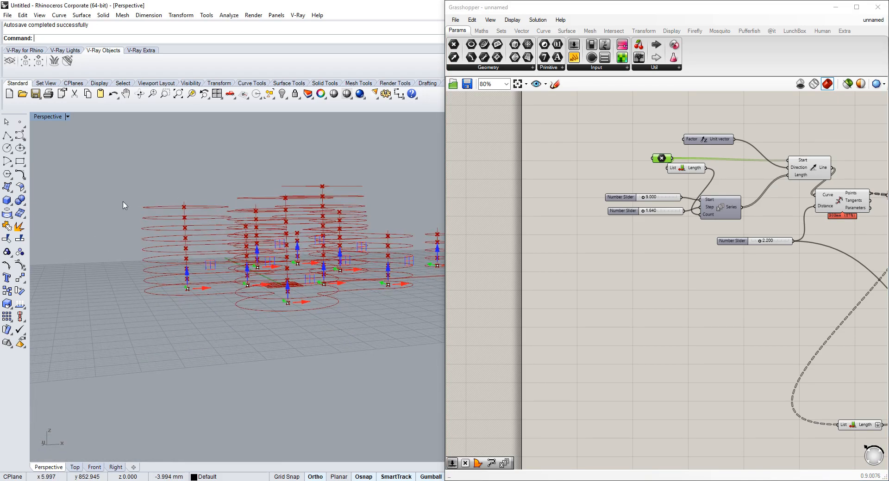
- Add a Panel connected to the Series output beside the MetaBall inputs and enlarge it to show the list values
scroll(556, 287, "down", 2)
right_click_drag(870, 203, 673, 181)
scroll(669, 150, "up", 3)
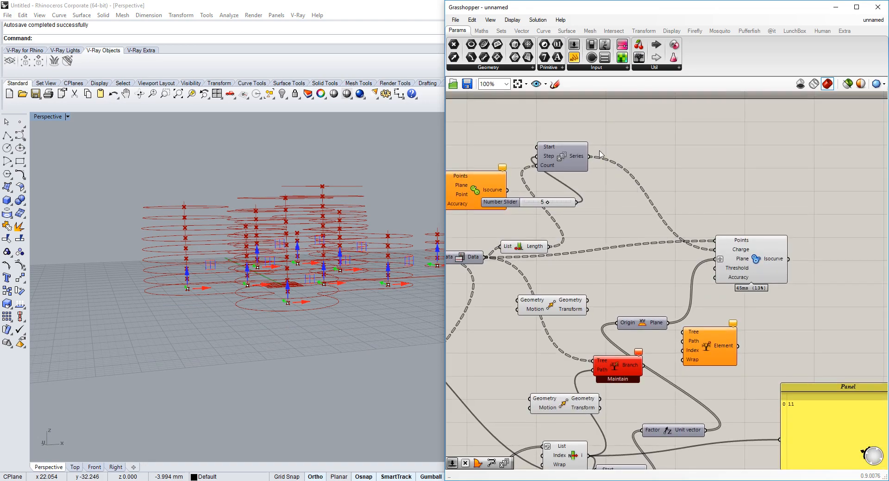
double_click(609, 165)
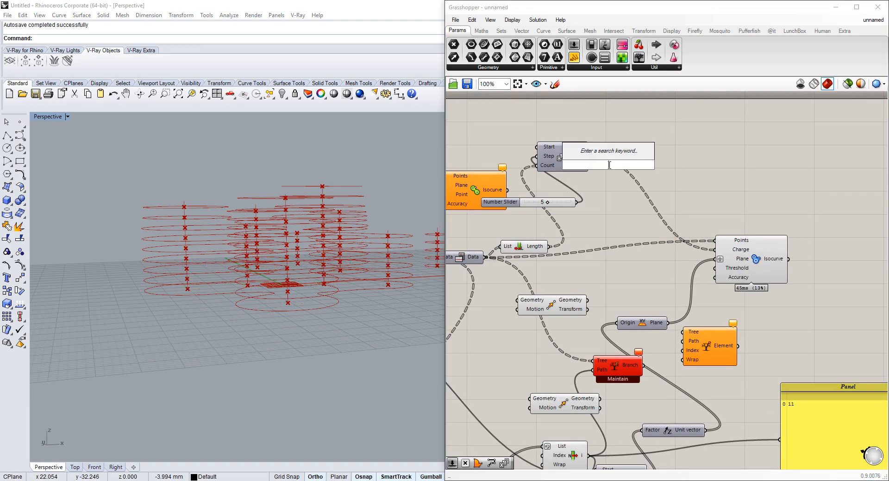
type("panel")
key("Return")
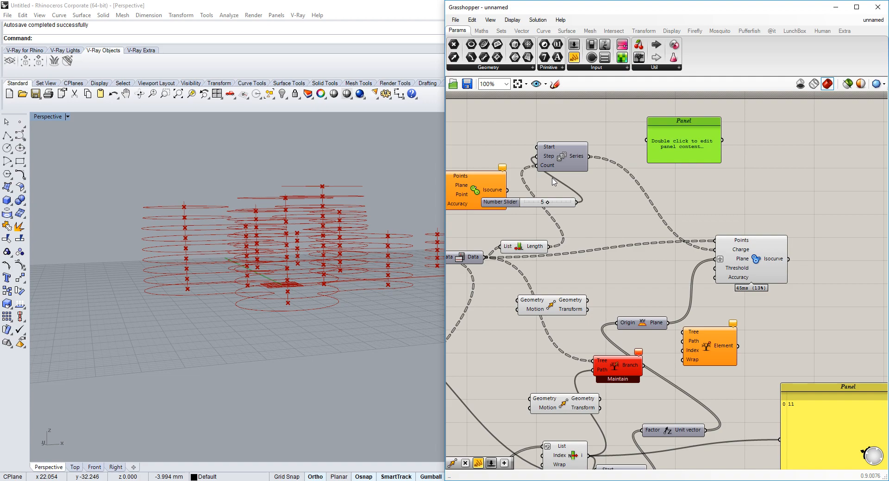
mouse_move(548, 205)
left_mouse_down()
mouse_move(530, 205)
mouse_move(547, 204)
left_mouse_up()
right_click_drag(600, 166, 588, 201)
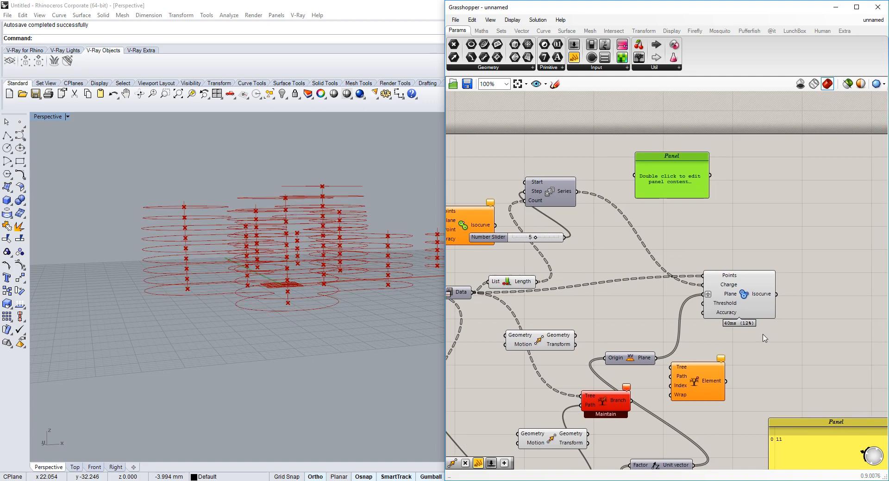
mouse_move(719, 286)
left_click_drag(642, 179, 642, 179)
left_click_drag(709, 197, 768, 244)
left_click_drag(736, 203, 755, 176)
- Inspect the stacked isocurves in the Rhino viewport and check the data tree on the MetaBall's Charge input
right_click_drag(318, 232, 288, 273)
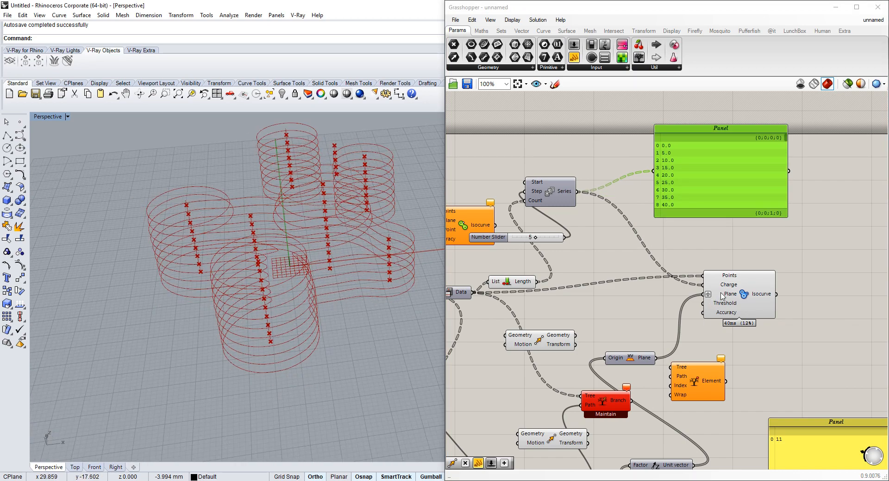
mouse_move(717, 286)
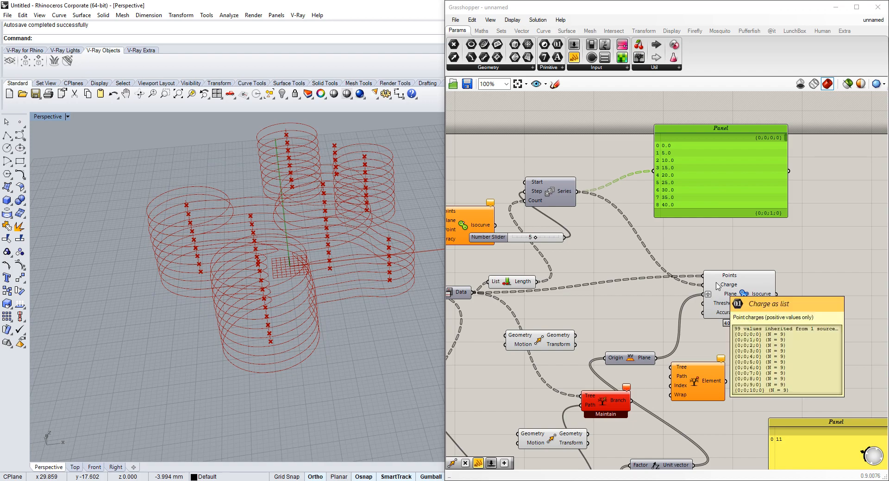
right_click_drag(350, 290, 314, 306)
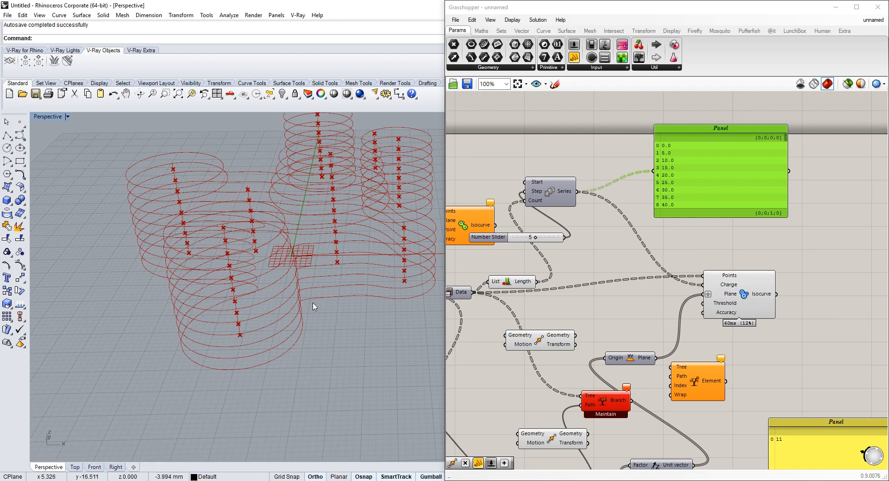
double_click(639, 238)
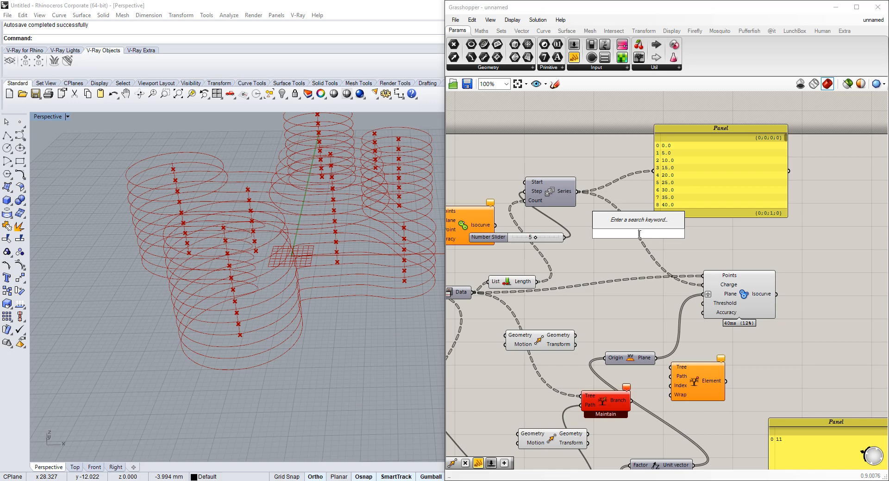
key("Escape")
- Move the Step number slider above the Series component and duplicate it
right_click_drag(546, 206, 559, 204)
left_click_drag(529, 239, 492, 158)
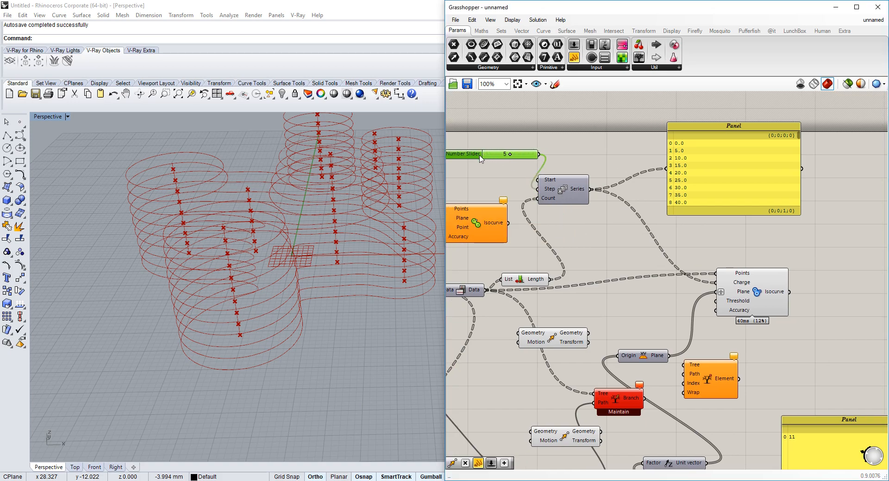
key("ctrl+c")
key("ctrl+v")
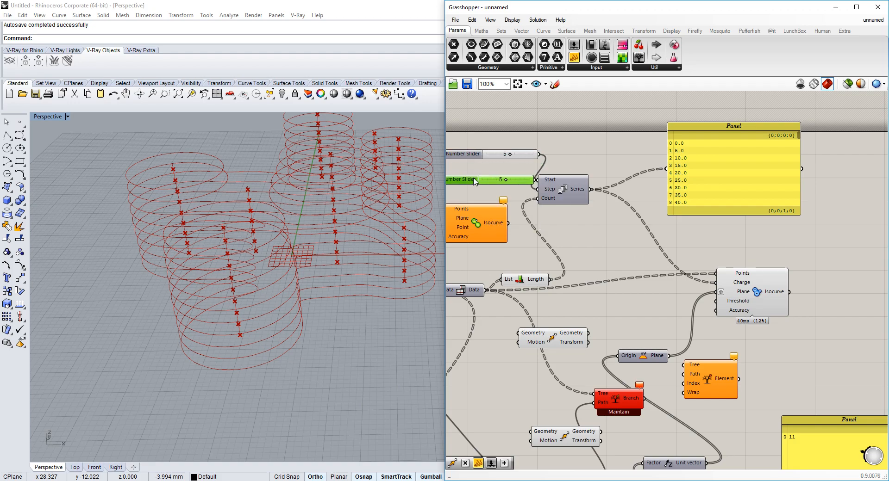
- Switch the duplicated slider to floating-point numbers and connect it to the Series component's Start input
double_click(473, 179)
left_click(466, 153)
left_click(486, 268)
scroll(521, 170, "up", 2)
mouse_move(537, 190)
left_mouse_down()
mouse_move(518, 188)
mouse_move(546, 186)
left_mouse_up()
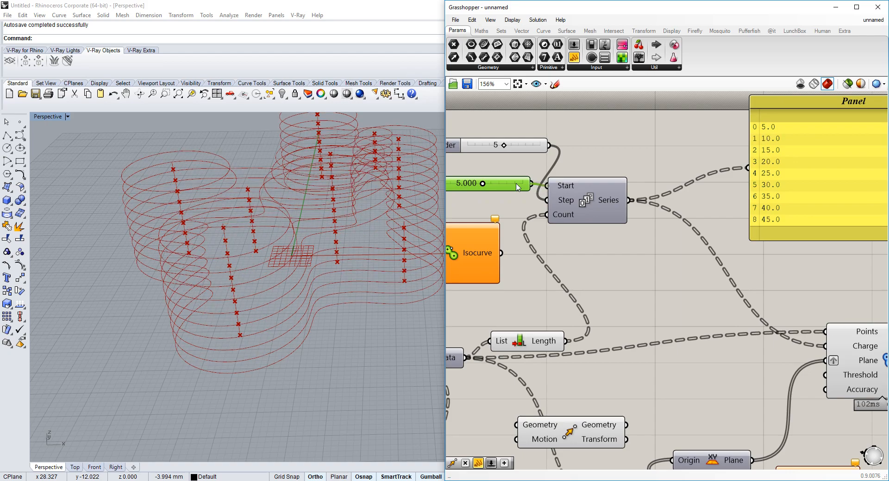
- Try lower Series values with the Step slider at 1 and the Start slider at 1.730
left_click_drag(480, 186, 440, 187)
right_click_drag(493, 182, 589, 185)
left_click_drag(600, 148, 574, 149)
mouse_move(538, 188)
left_mouse_down()
mouse_move(635, 188)
mouse_move(535, 188)
left_mouse_up()
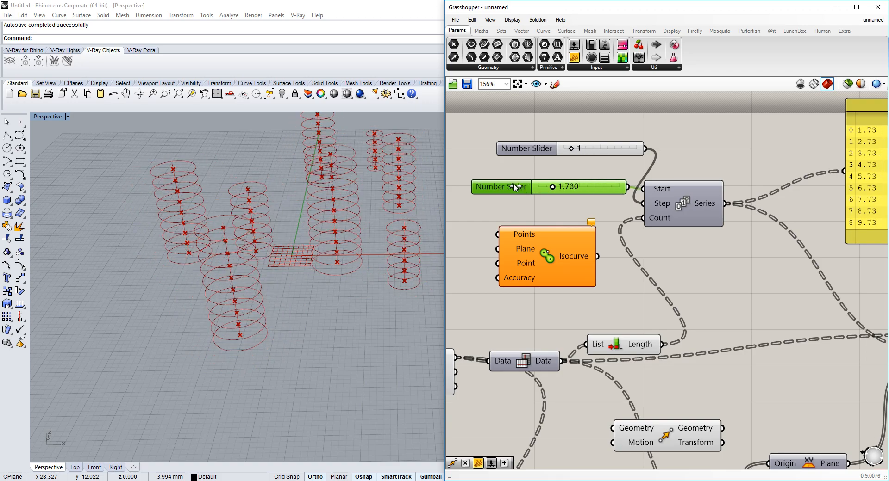
- Switch the Step slider to floating-point numbers and raise it to 10.000, with the Start slider at 0.000
double_click(554, 152)
left_click(543, 123)
left_click(557, 237)
left_click_drag(614, 152, 685, 149)
- Inspect the enlarged isocurves in the Rhino viewport and lower the Series Step slider to 3.600
right_click_drag(264, 278, 155, 203)
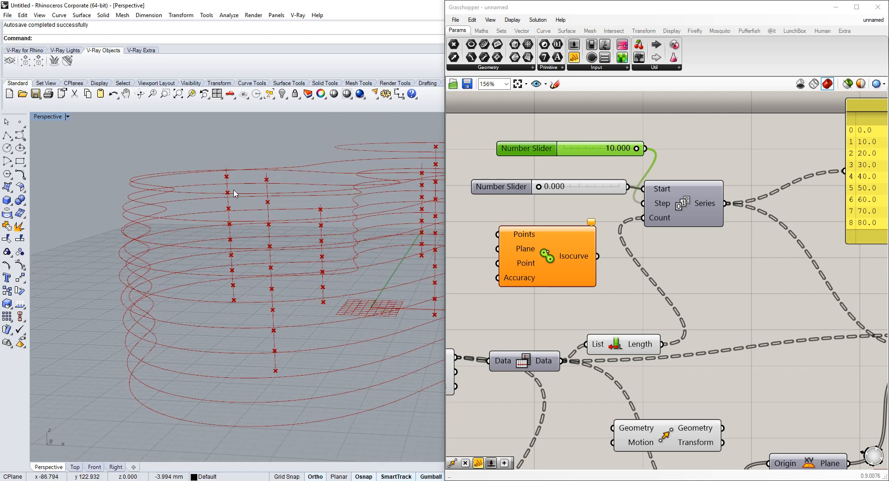
right_click_drag(178, 175, 137, 164)
right_click_drag(128, 316, 109, 218)
left_click_drag(637, 149, 590, 149)
scroll(619, 163, "down", 2)
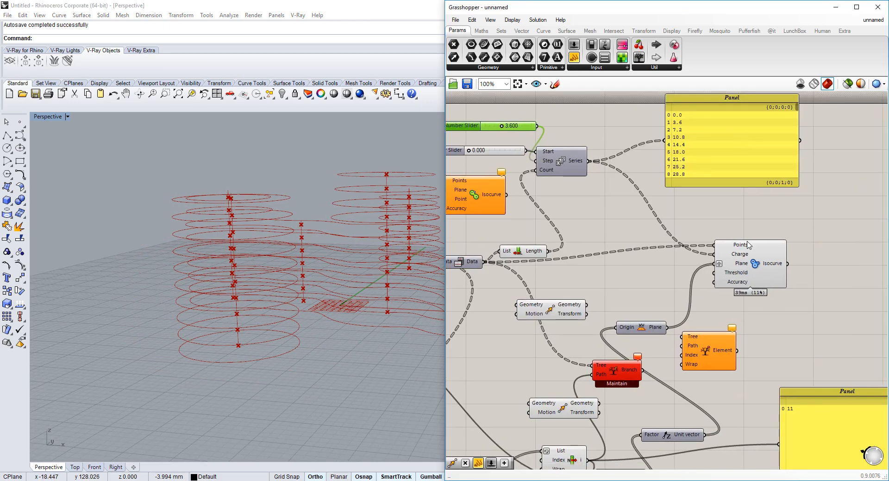
- Add a Multiplication of the Series output by a copy of the Start slider and feed the result to the MetaBall's Charge
double_click(618, 210)
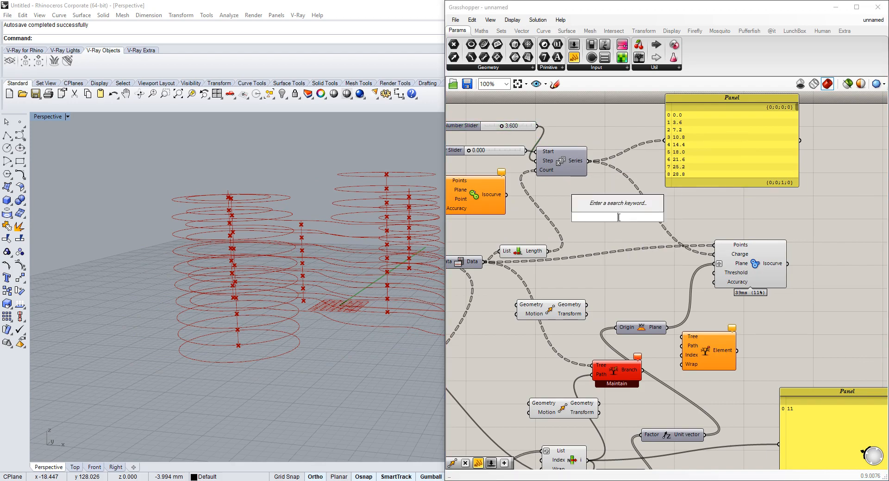
type("mul")
left_click(604, 182)
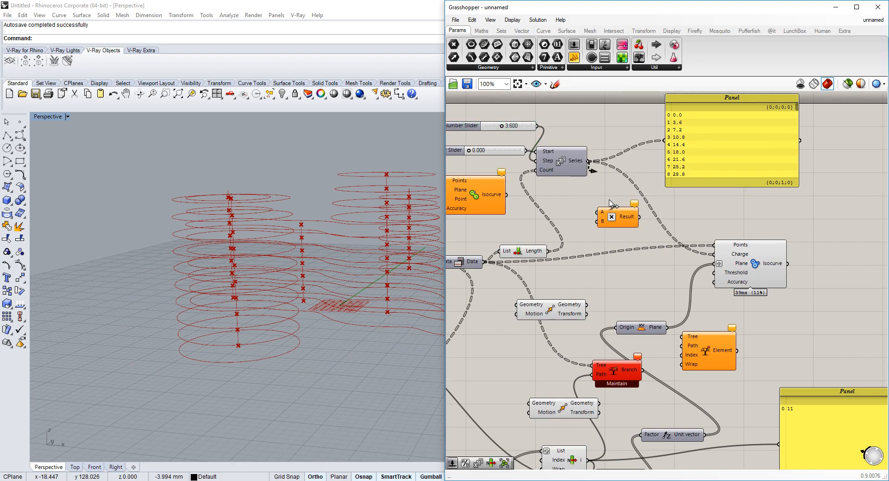
left_click_drag(603, 211, 617, 203)
left_click(469, 132)
left_click_drag(453, 149, 511, 222, "alt")
left_click_drag(606, 224, 714, 254)
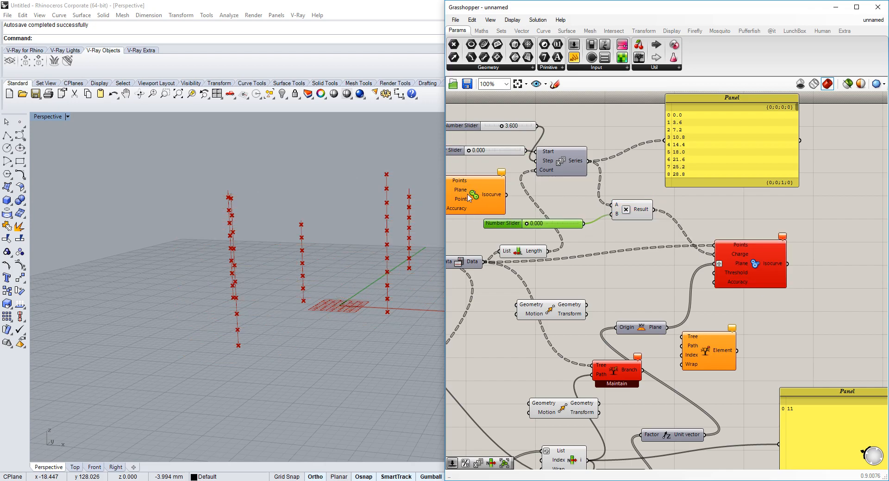
- Set the multiplier slider to 0.692 and view the resulting isocurves in Rhino
scroll(538, 236, "up", 3)
left_click_drag(521, 219, 527, 220)
right_click_drag(584, 200, 607, 241)
right_click_drag(327, 218, 328, 256)
- Lower the Series Step slider to 2.128
scroll(561, 185, "down", 2)
scroll(517, 136, "up", 3)
left_click_drag(521, 135, 514, 136)
right_click_drag(689, 215, 655, 198)
- Check the data trees on the Series output, the List Length output and the MetaBall's Charge input
mouse_move(613, 170)
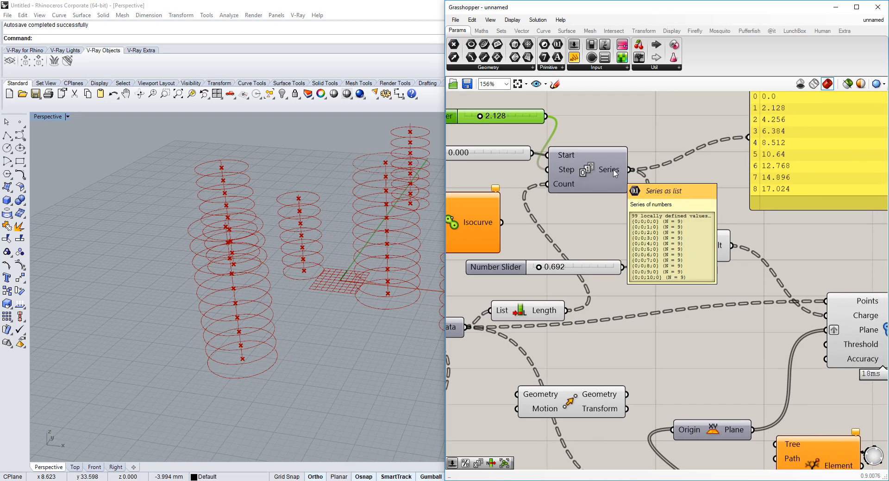
scroll(614, 174, "down", 2)
right_click_drag(292, 262, 304, 225)
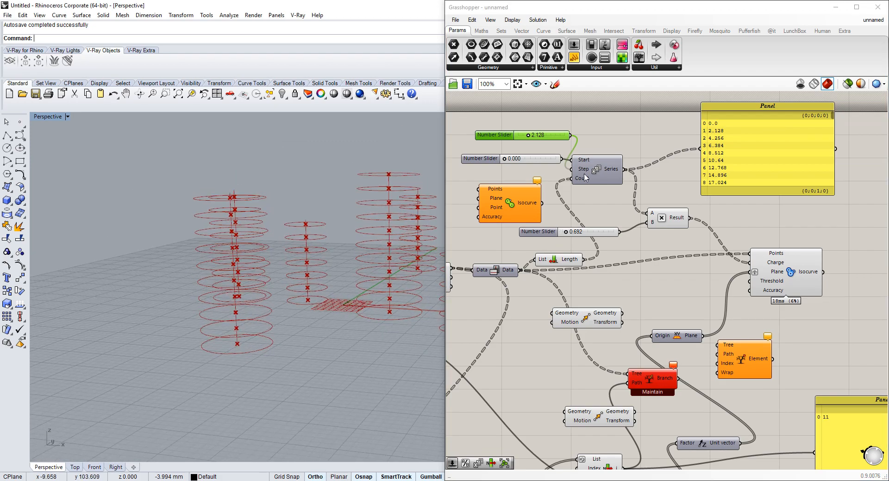
mouse_move(578, 181)
left_click_drag(625, 169, 671, 162)
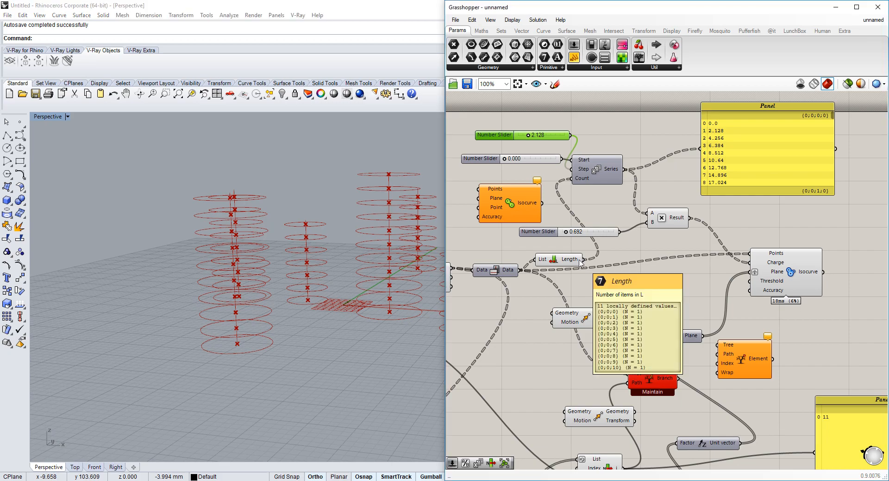
mouse_move(767, 268)
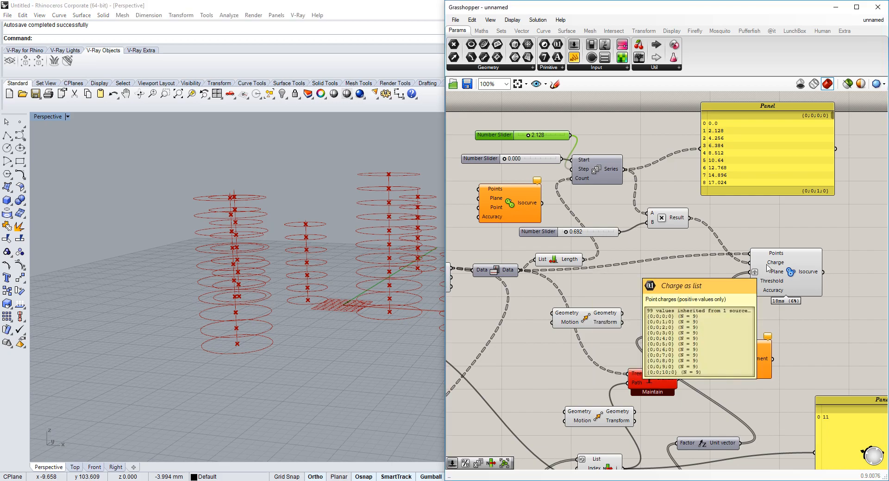
- Raise the Series Step slider to 10.000 and view the merged isocurves in Rhino
right_click_drag(652, 214, 652, 227)
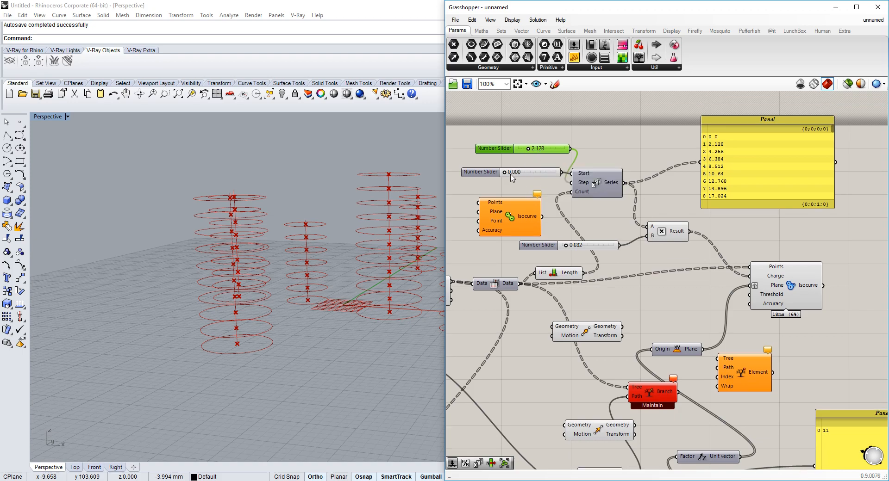
left_click_drag(530, 150, 578, 151)
right_click_drag(373, 222, 369, 239)
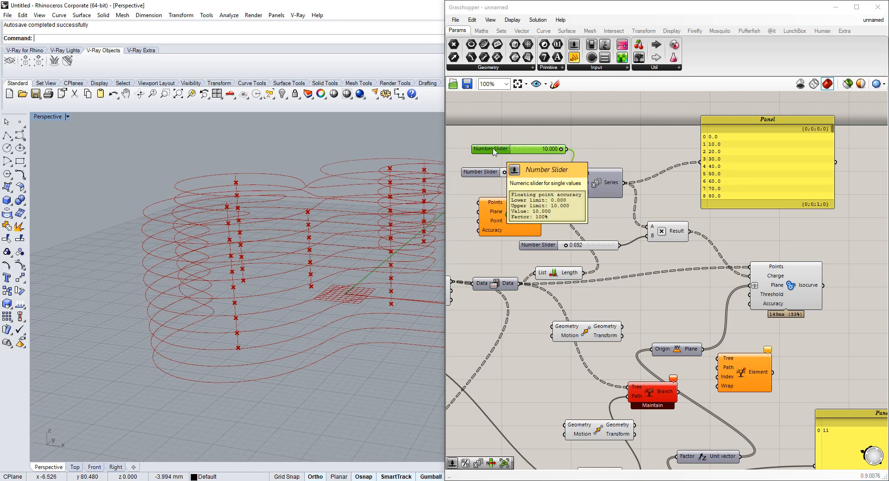
double_click(614, 155)
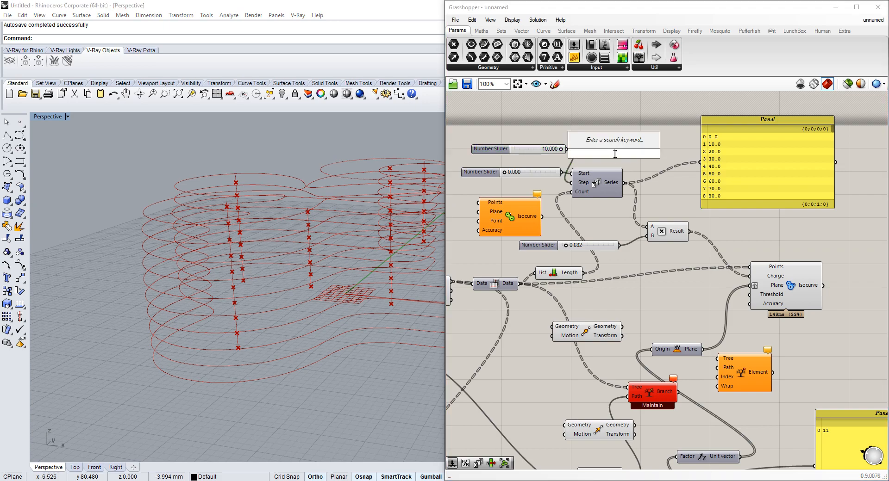
type("para")
key("Escape")
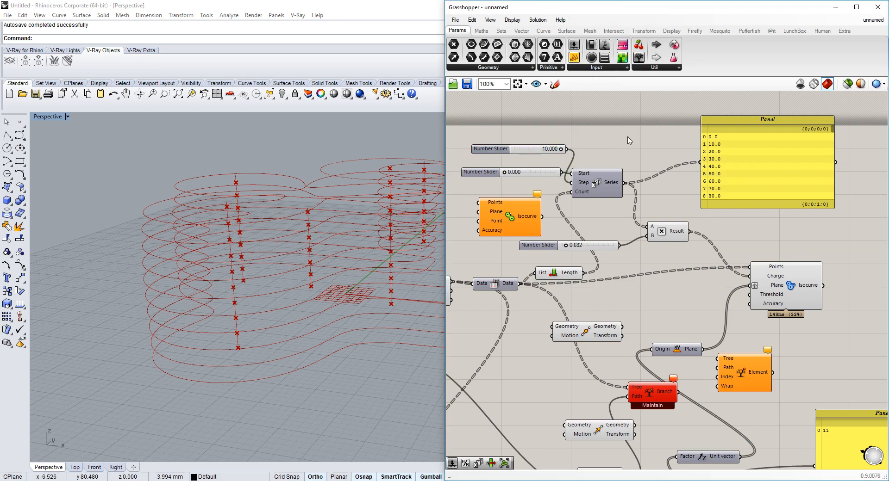
- Add a Graph Mapper beside the Series component and connect the Series output to it
double_click(628, 137)
type("graph")
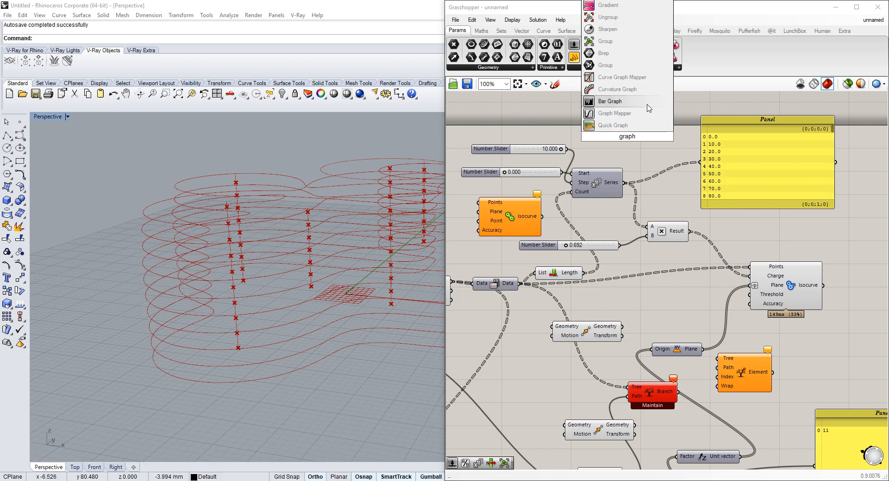
left_click(637, 125)
scroll(639, 148, "up", 1)
left_click_drag(639, 148, 682, 159)
- Move the Graph Mapper over the Series data panel, clear of the Series output
right_click(618, 186)
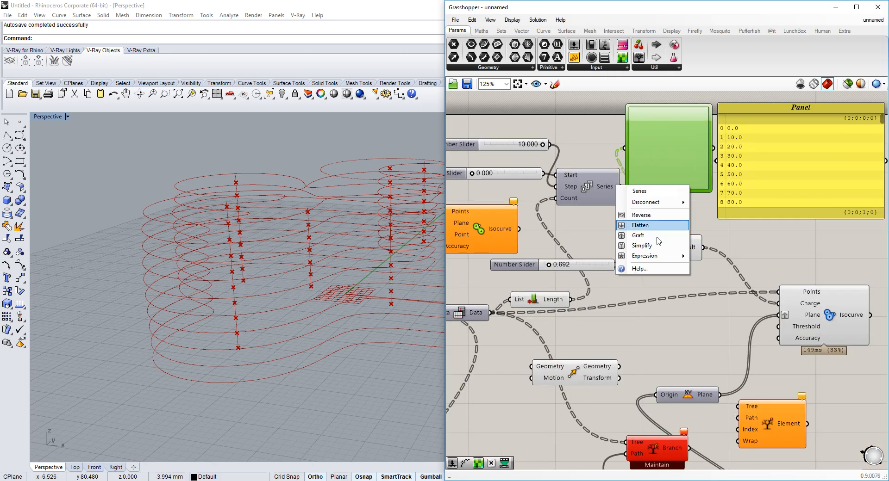
right_click(632, 148)
left_click_drag(649, 128, 738, 126)
double_click(646, 124)
left_click(699, 156)
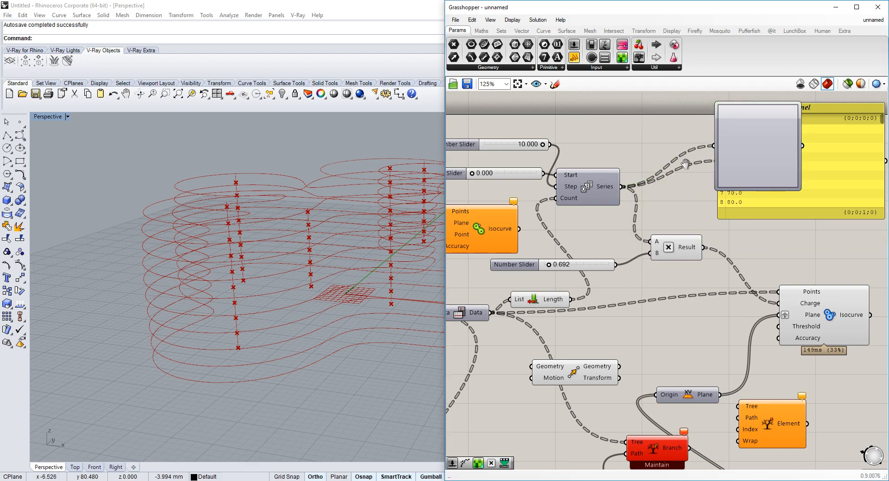
- Add a Remap Numbers component above the Series and connect the Series output to its Value input
right_click_drag(703, 159, 646, 171)
double_click(564, 145)
type("remap")
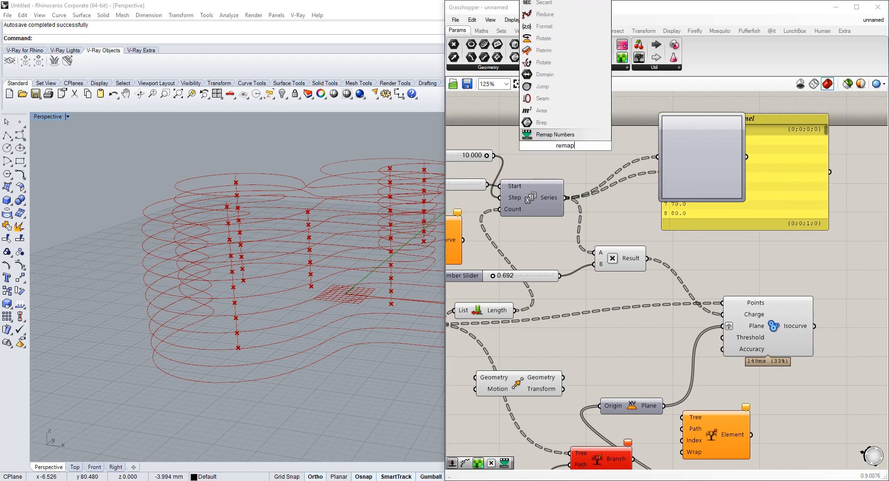
key("Return")
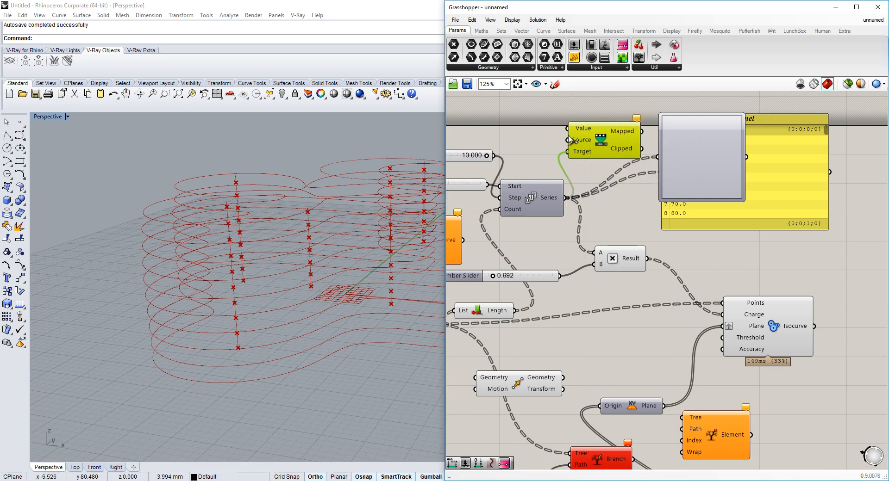
left_click_drag(567, 198, 569, 129)
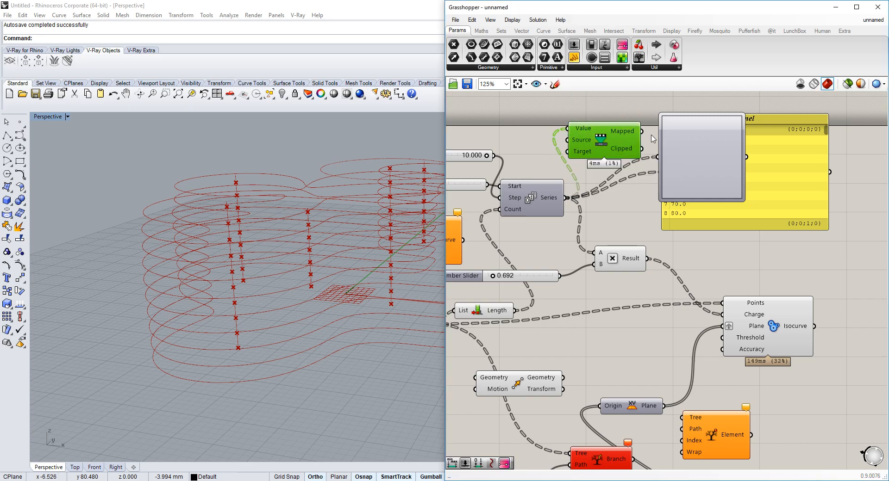
- Connect the Remap Numbers Mapped output to the Graph Mapper, and feed its Source from a Bounds component reading the Series output
left_click_drag(663, 163, 661, 160)
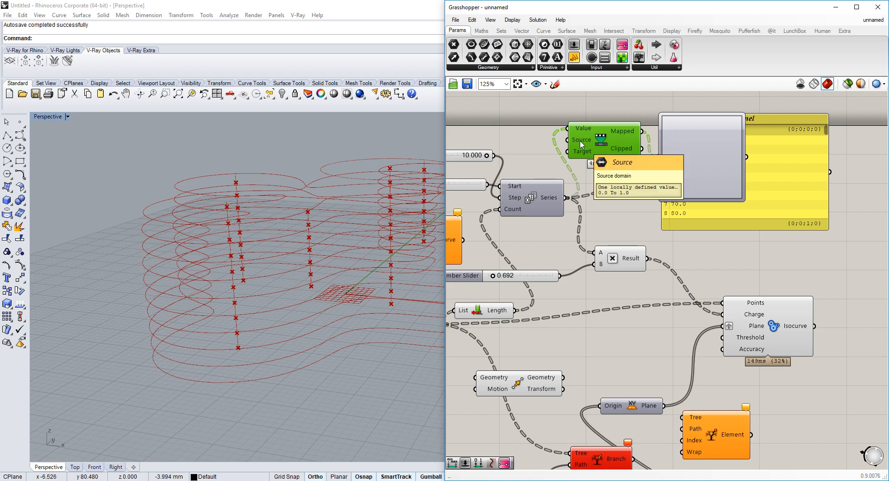
double_click(490, 111)
type("boundar")
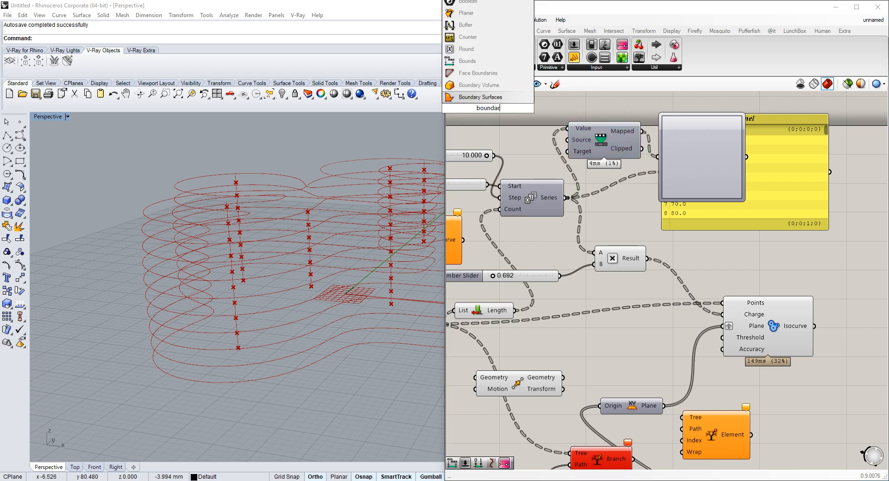
left_click(486, 63)
left_click_drag(566, 199, 448, 109)
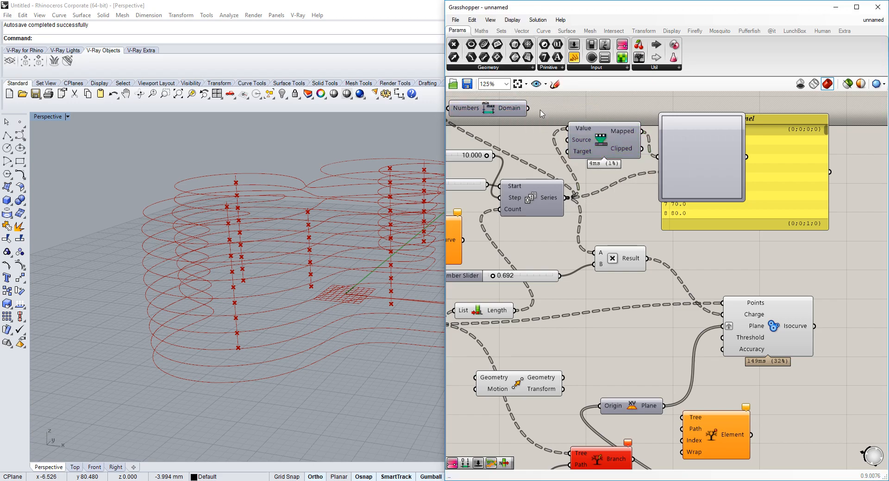
left_click_drag(530, 112, 568, 140)
right_click_drag(623, 139, 602, 154)
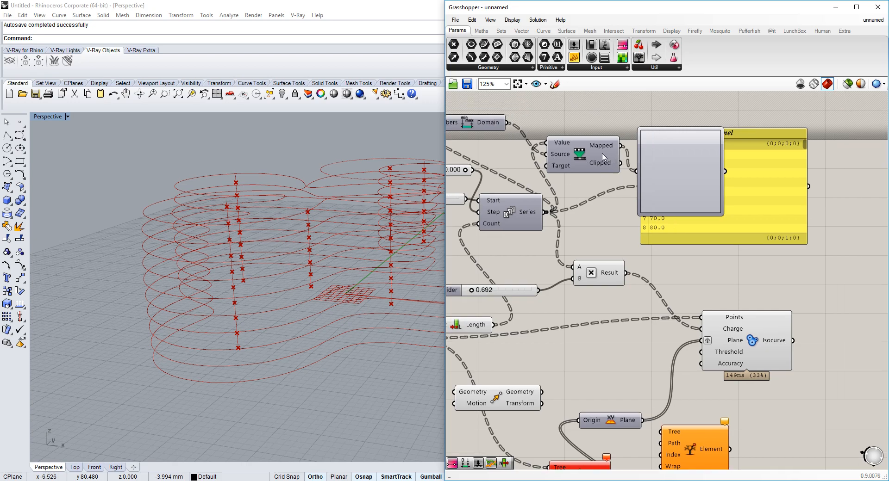
- Set the Graph Mapper's graph type to Parabola and connect its output to the MetaBall component's Charge input
right_click(686, 176)
right_click(668, 160)
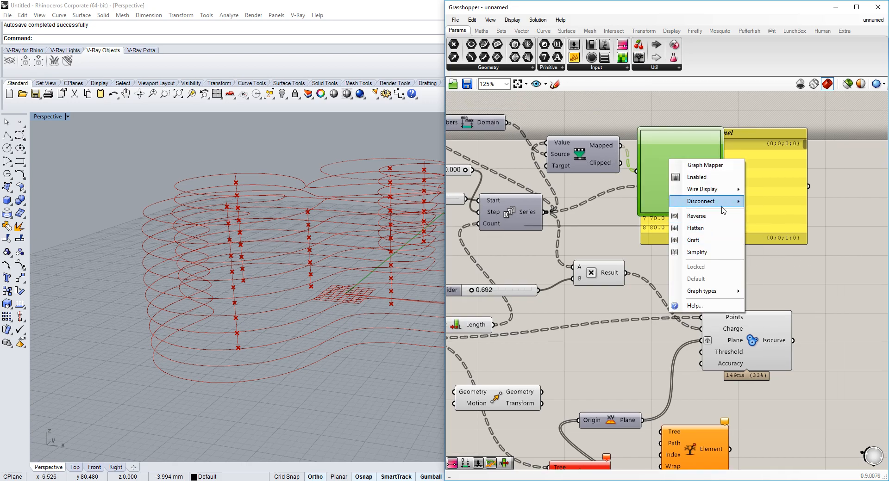
mouse_move(720, 291)
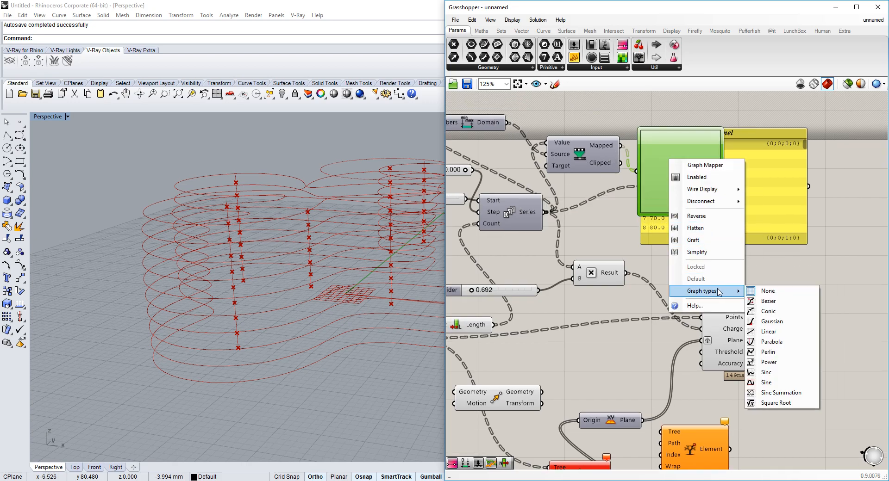
left_click(772, 342)
left_click_drag(723, 225, 703, 329)
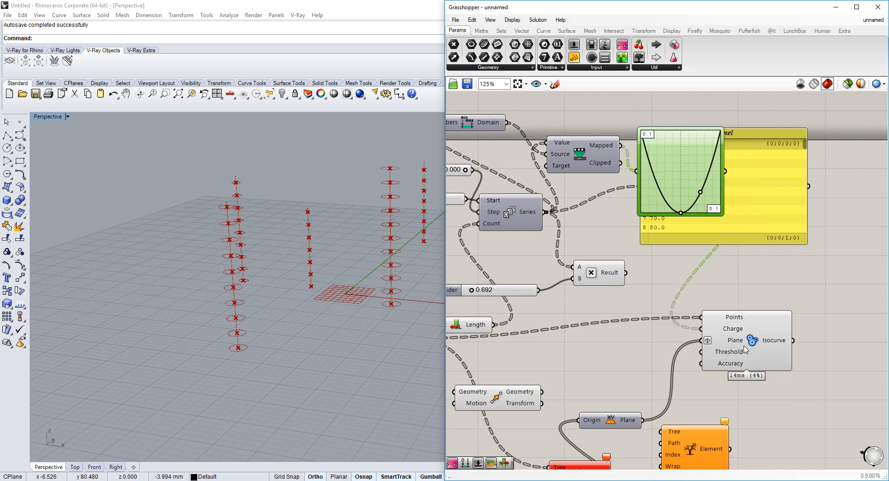
- Move the MetaBall component farther from its inputs and flatten the Graph Mapper parabola by raising its vertex
left_click_drag(742, 353, 777, 348)
right_click_drag(357, 319, 354, 348)
mouse_move(680, 213)
left_mouse_down()
mouse_move(671, 205)
mouse_move(685, 215)
mouse_move(680, 180)
mouse_move(681, 209)
mouse_move(682, 197)
left_mouse_up()
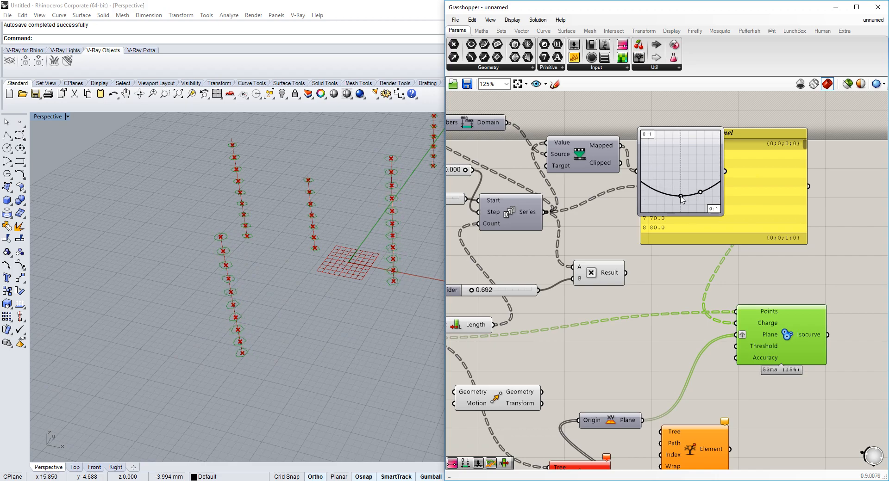
- Move the Series data panel out from behind the Graph Mapper
right_click_drag(764, 201, 714, 192)
left_click_drag(704, 197, 841, 204)
left_click_drag(764, 203, 831, 204)
right_click_drag(756, 170, 708, 175)
left_click(708, 174)
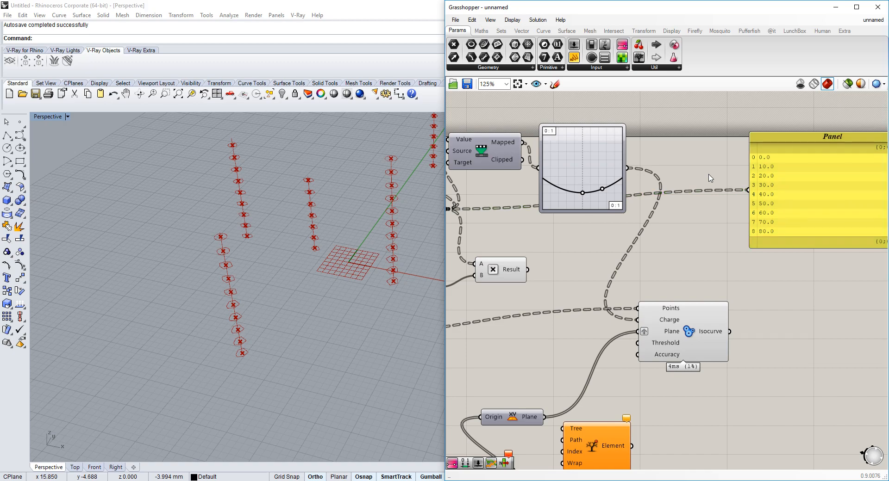
double_click(708, 175)
type("mul")
key("Escape")
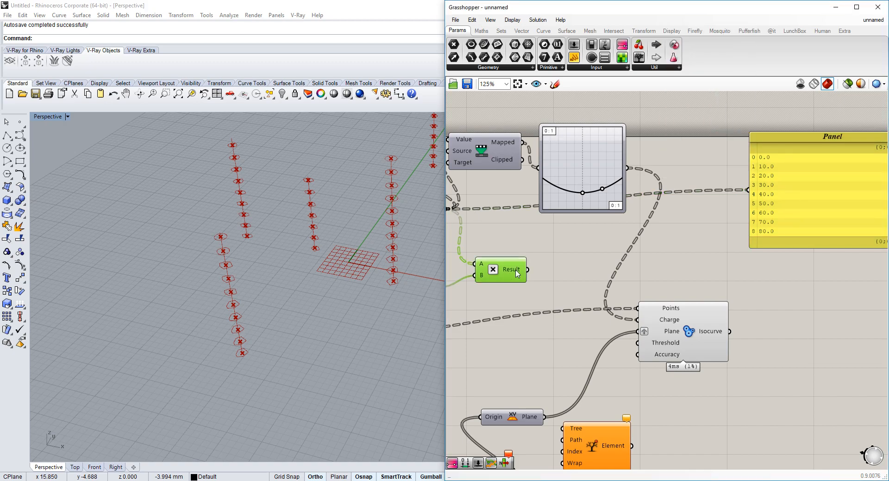
- Multiply the Graph Mapper output by the number slider set to 10.000, and connect the Multiplication result to the MetaBall Charge input
left_click_drag(508, 275, 671, 269)
left_click_drag(627, 168, 637, 318)
right_click_drag(583, 279, 730, 272)
left_click_drag(520, 280, 630, 281)
left_click_drag(500, 282, 546, 276)
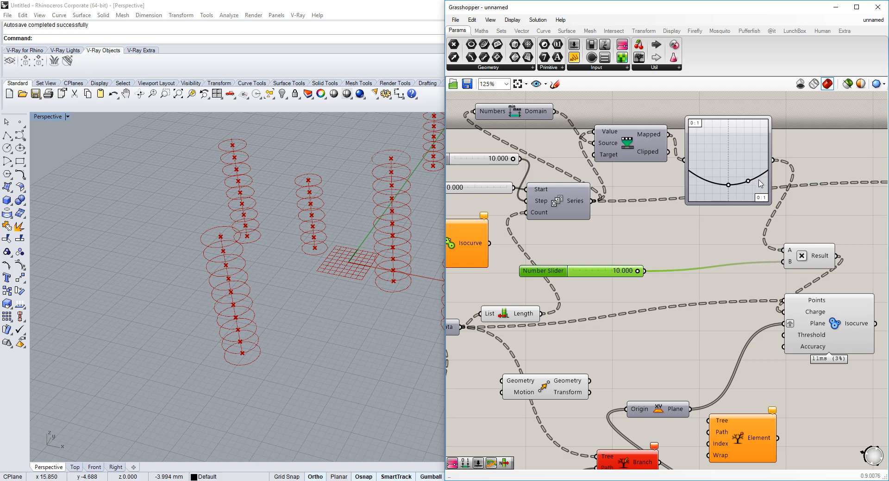
- Steepen the Graph Mapper parabola using its second control point and move the MetaBall component farther from the Multiplication
left_click_drag(749, 182, 738, 171)
right_click_drag(829, 325, 704, 298)
left_click_drag(699, 301, 811, 297)
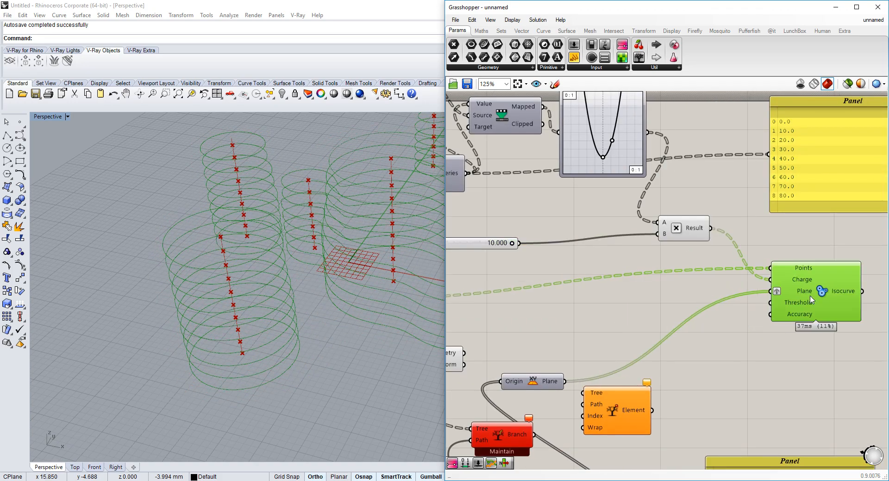
- Examine the MetaBall Points data structure, the wiring back to the point source and the isocurve stacks in Rhino
mouse_move(787, 272)
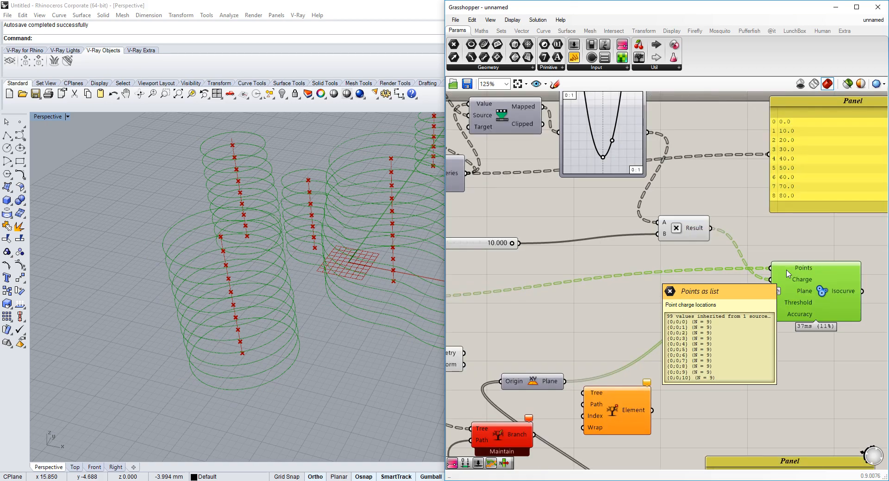
right_click_drag(375, 250, 354, 237)
scroll(520, 278, "down", 3)
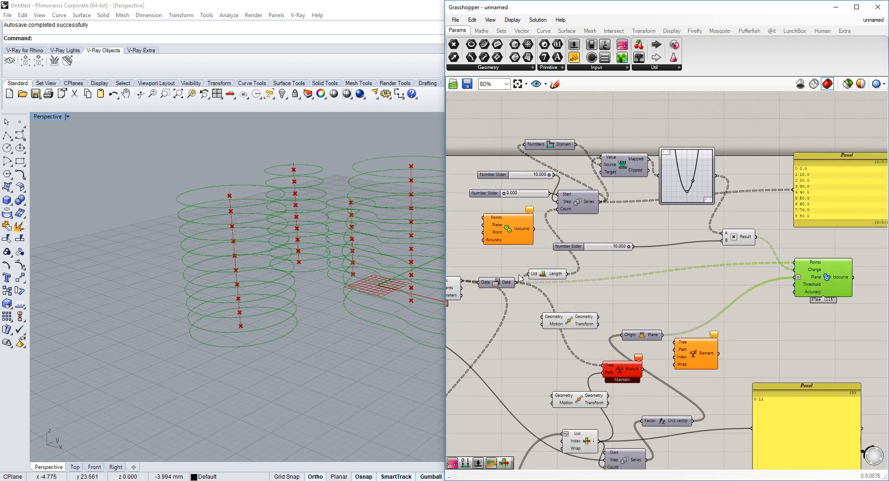
right_click_drag(558, 274, 635, 267)
right_click_drag(821, 270, 713, 266)
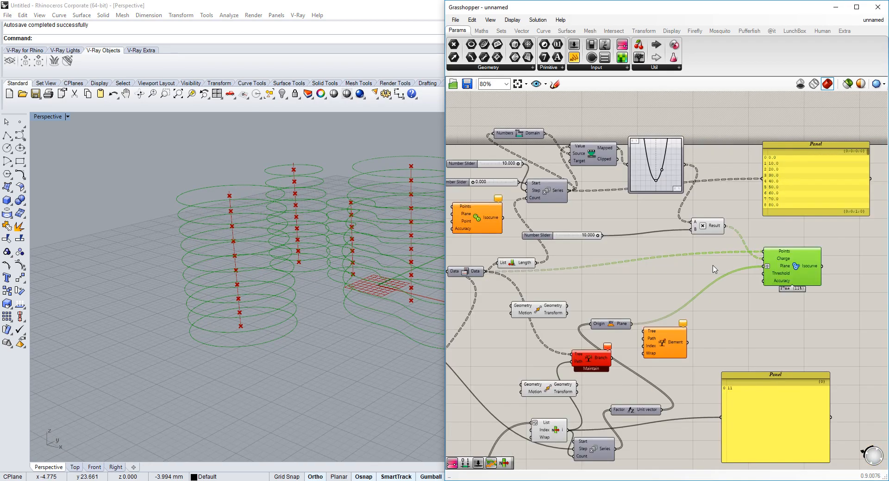
scroll(776, 261, "up", 3)
right_click_drag(370, 261, 327, 300)
scroll(407, 248, "down", 4)
scroll(410, 263, "up", 6)
scroll(353, 254, "down", 4)
scroll(346, 274, "up", 3)
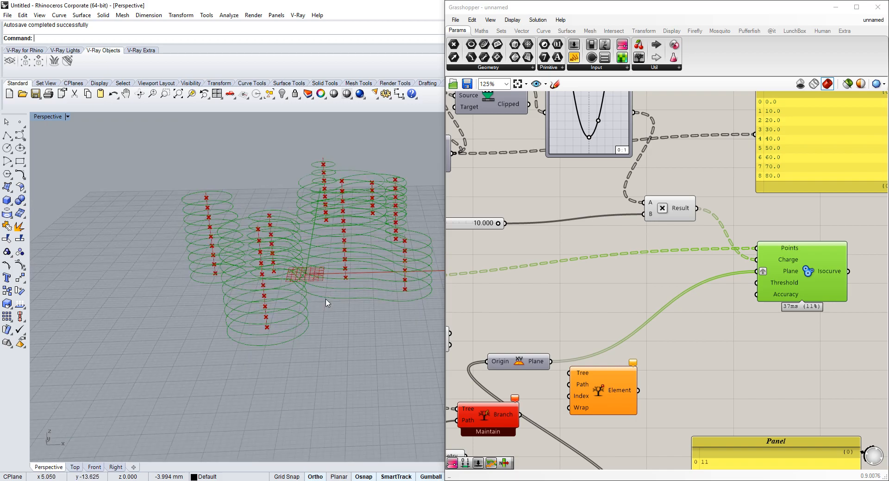
scroll(332, 292, "up", 2)
- Try an inverted parabola in the Graph Mapper with its peak near the graph's upper edge, and inspect the isocurves
right_click_drag(607, 120, 596, 167)
left_click_drag(589, 172, 579, 137)
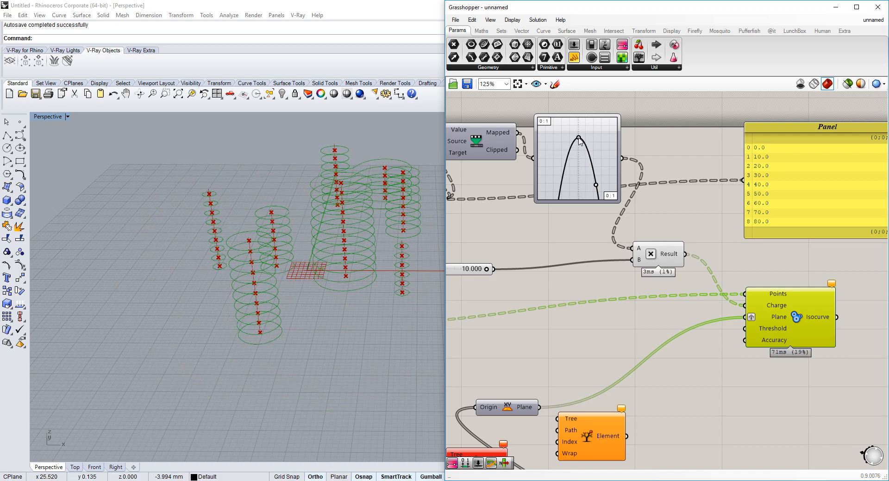
right_click_drag(402, 210, 394, 278)
scroll(389, 243, "down", 4)
scroll(395, 281, "up", 5)
right_click_drag(675, 262, 610, 245)
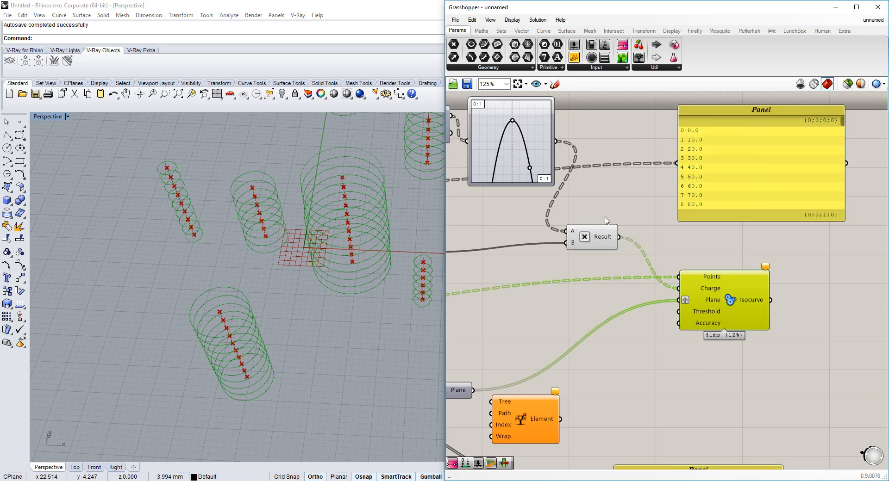
- Place a Flip surface component above the Multiplication result
double_click(623, 194)
type("flip")
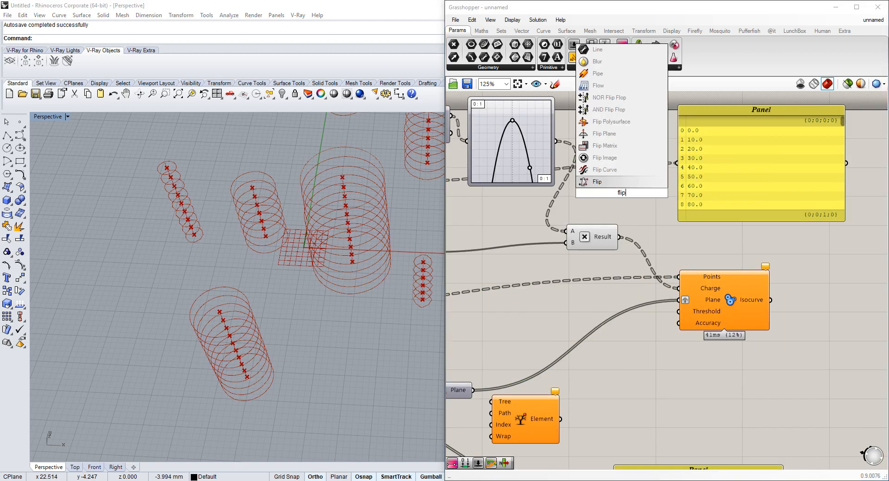
left_click(609, 184)
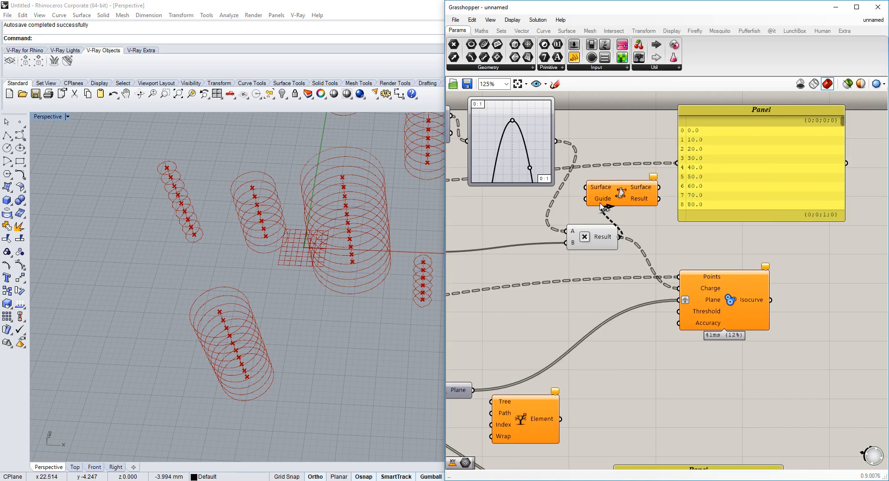
- Add a Flip Matrix component fed by the Multiplication result, try its output as the MetaBall Charge, and undo that Charge connection
double_click(668, 233)
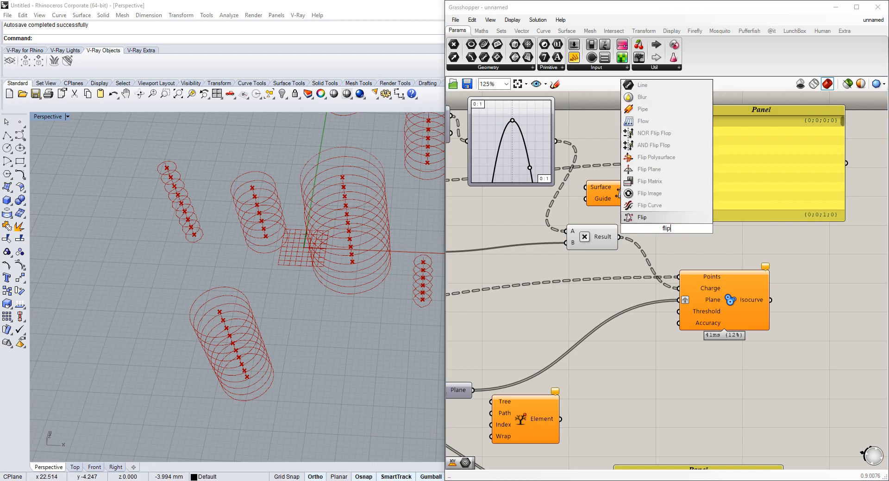
left_click(657, 182)
left_click_drag(696, 228, 679, 288)
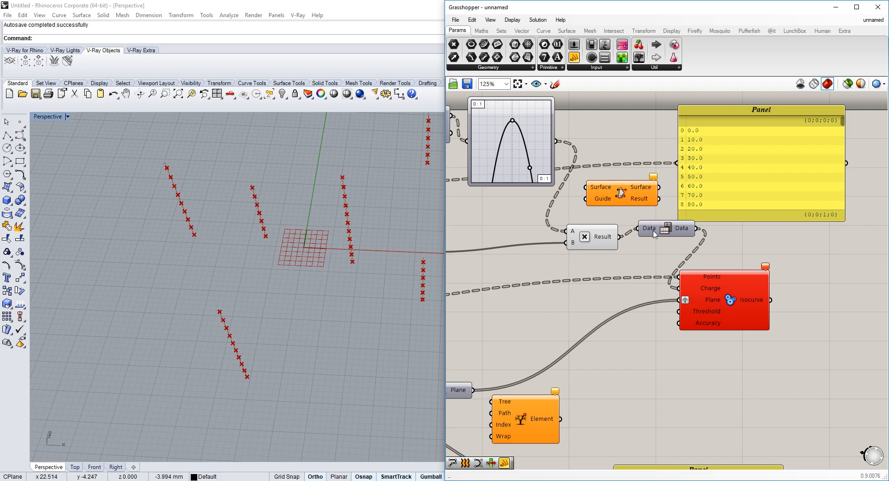
key("ctrl+z")
- Turn the Graph Mapper parabola upright with its vertex near the lower edge, and retry the Flip Matrix output as the MetaBall Charge
left_click_drag(516, 119, 513, 178)
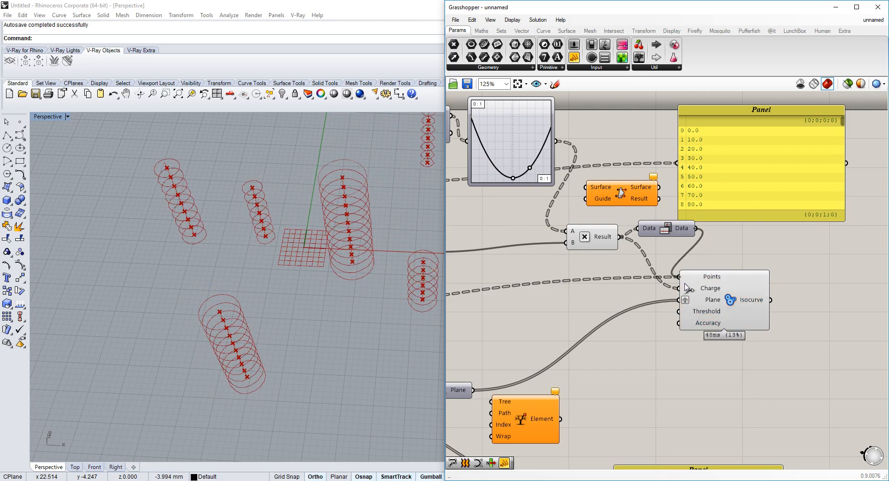
left_click_drag(689, 278, 688, 288)
mouse_move(689, 229)
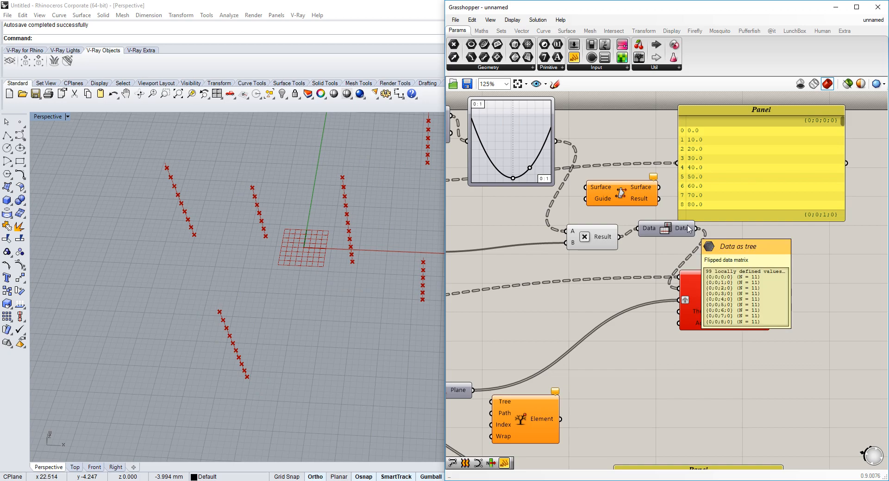
scroll(730, 262, "down", 3)
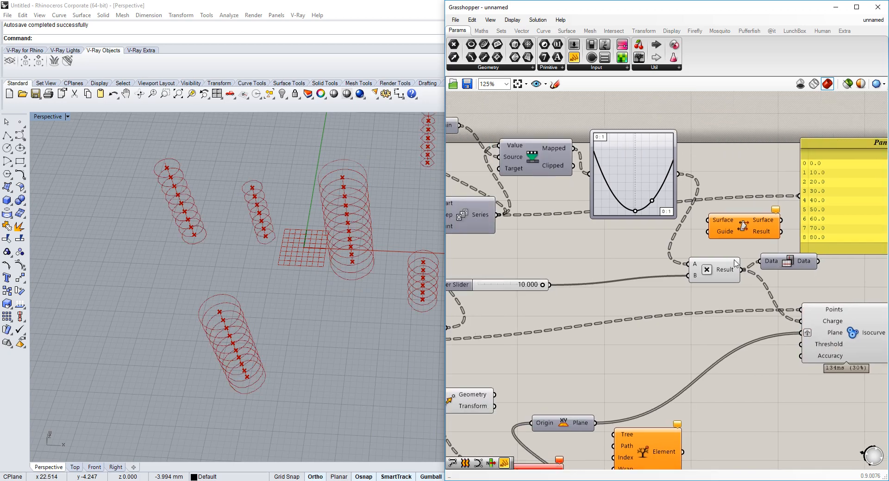
- Route the Series output through the Flip Matrix component, and copy a second Flip Matrix between the Multiplication result and the MetaBall Charge input
scroll(729, 261, "up", 2)
left_click_drag(754, 251, 553, 230)
left_click_drag(536, 233, 528, 214)
right_click_drag(629, 214, 575, 212)
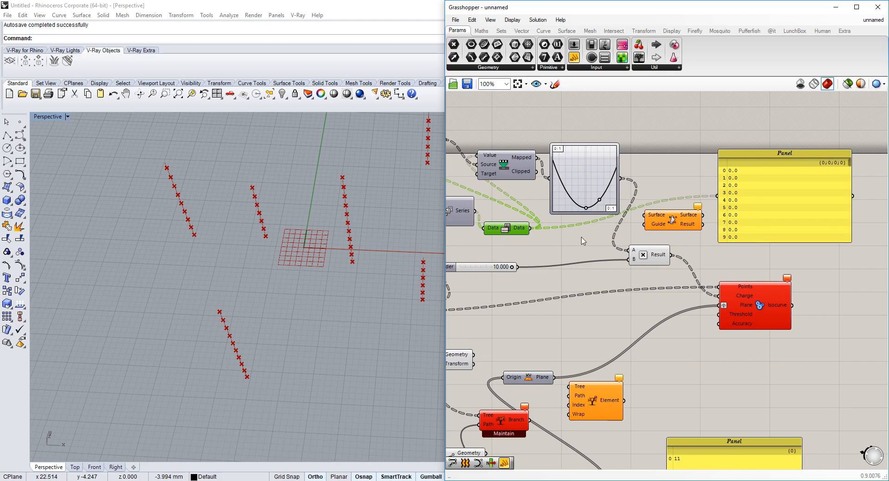
left_click_drag(507, 232, 722, 298, "alt")
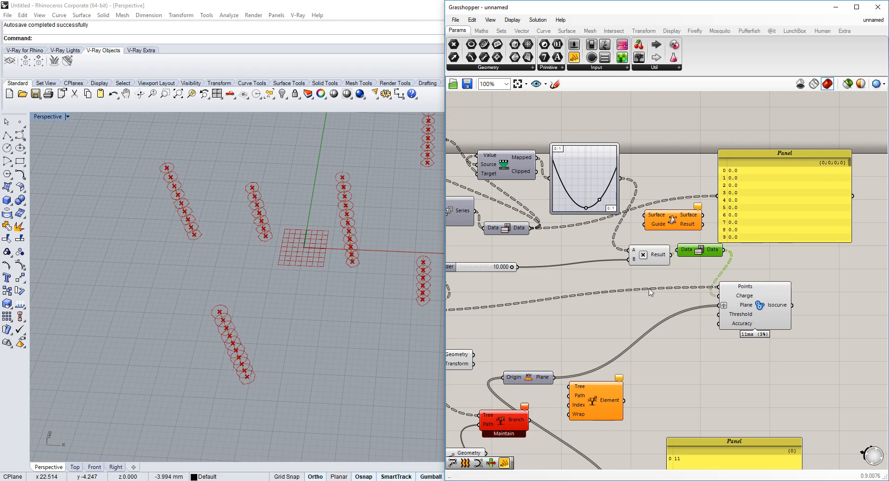
- Reshape the Graph Mapper parabola by raising its vertex and its second control point
left_click_drag(599, 200, 599, 171)
scroll(648, 246, "down", 2)
scroll(554, 250, "up", 3)
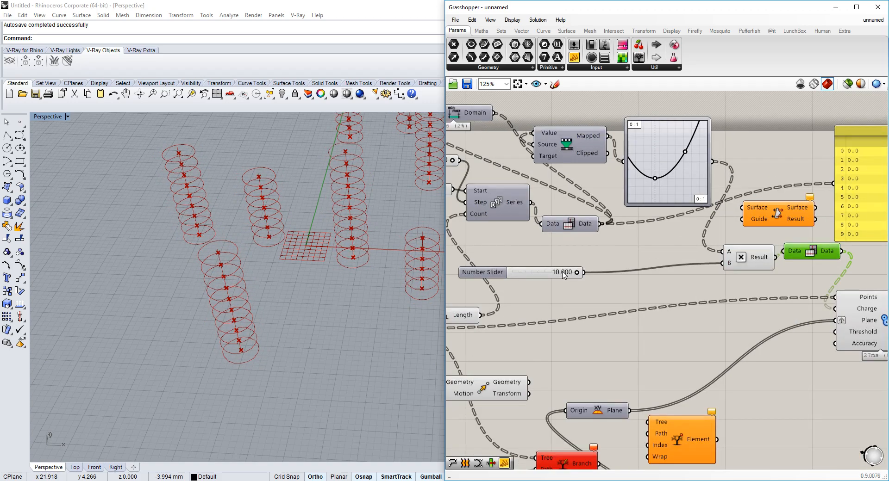
- Lower the multiplier slider to 8.054 and inspect the resulting isocurve stacks in Rhino
mouse_move(577, 273)
left_mouse_down()
mouse_move(540, 272)
mouse_move(564, 273)
left_mouse_up()
scroll(328, 251, "down", 8)
right_click_drag(328, 252, 365, 246)
scroll(365, 245, "up", 9)
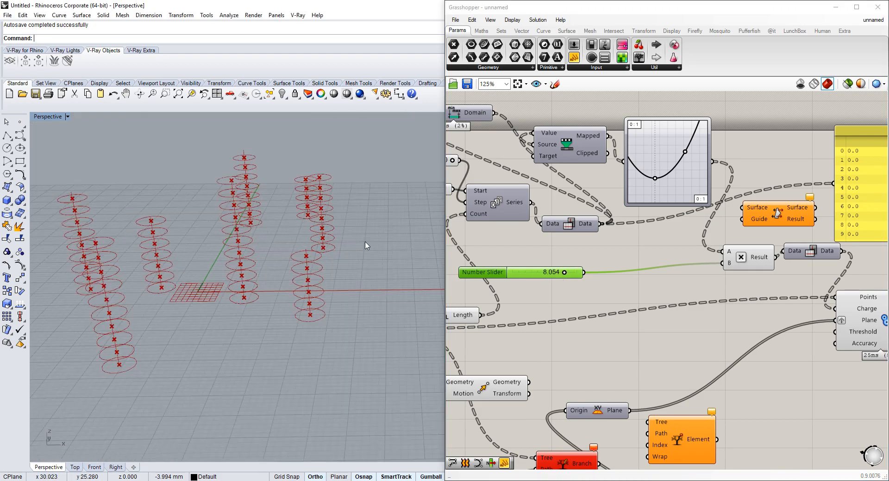
- Highlight the isocurves by selecting the MetaBall component, and move it slightly away from the second Flip Matrix
right_click_drag(771, 271, 716, 263)
scroll(716, 263, "down", 2)
right_click_drag(801, 314, 742, 265)
scroll(741, 265, "up", 1)
left_click(713, 236)
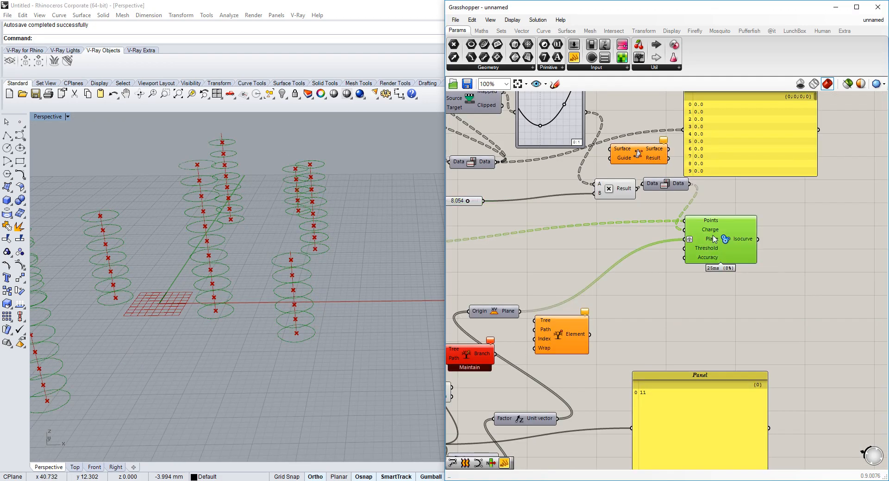
left_click_drag(723, 249, 731, 254)
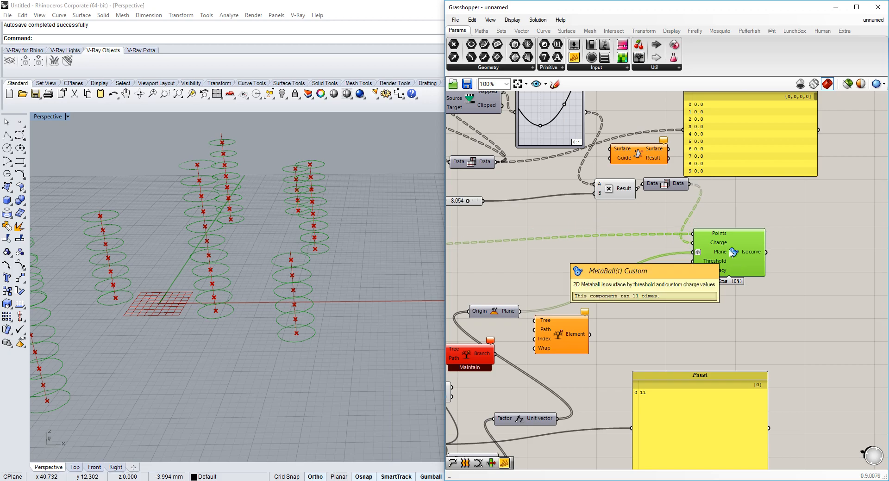
scroll(732, 254, "down", 1)
scroll(741, 253, "up", 3)
scroll(750, 252, "down", 3)
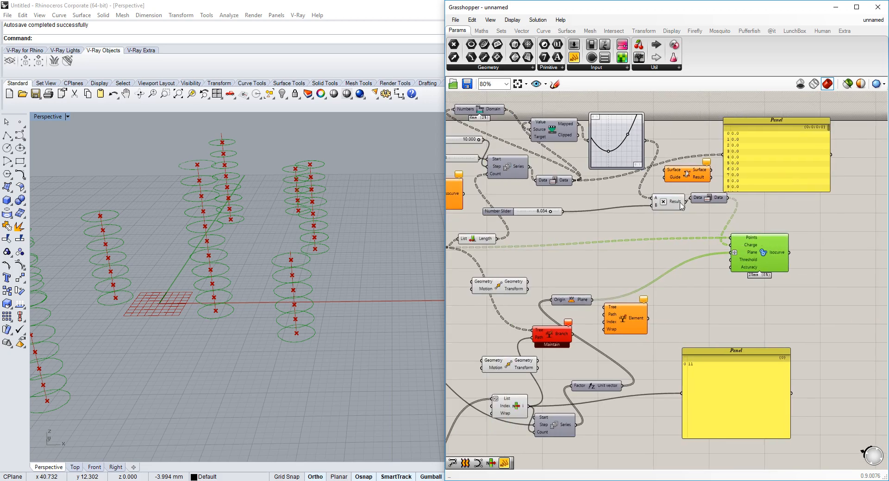
scroll(759, 250, "up", 3)
scroll(677, 212, "down", 3)
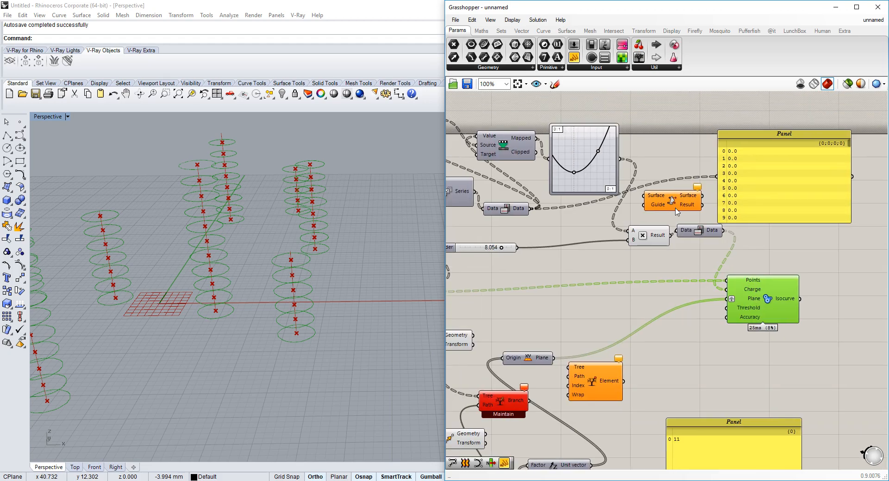
- Extend the multiplier slider's upper limit to 20 and raise the slider to that maximum
right_click_drag(625, 209, 666, 219)
left_click_drag(541, 257, 568, 258)
right_click_drag(568, 259, 587, 263)
double_click(490, 262)
double_click(491, 287)
type("20")
left_click(495, 350)
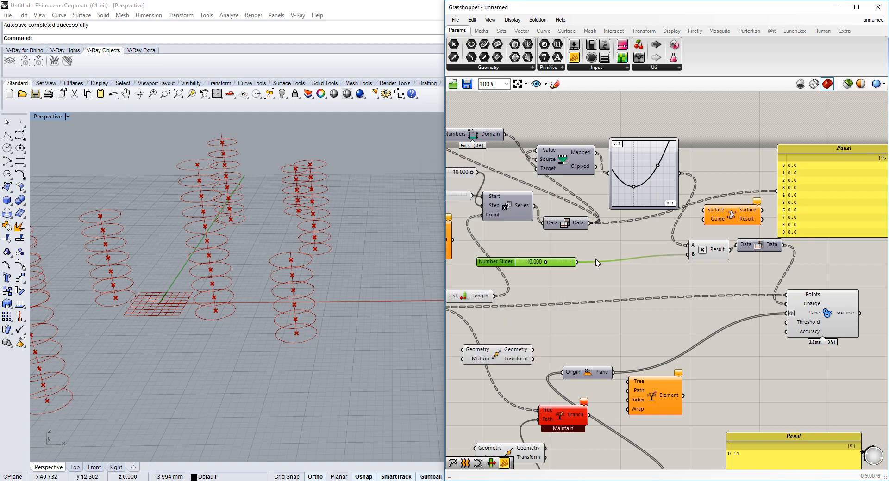
left_click_drag(545, 264, 597, 267)
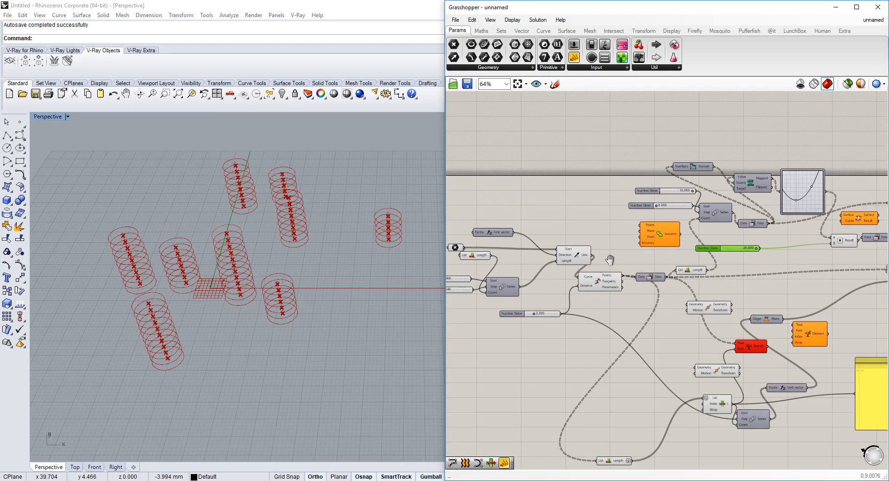
- Move the base points in Rhino closer to the central stack so neighbouring isocurves merge, and inspect the stacks
left_click_drag(292, 317, 262, 316)
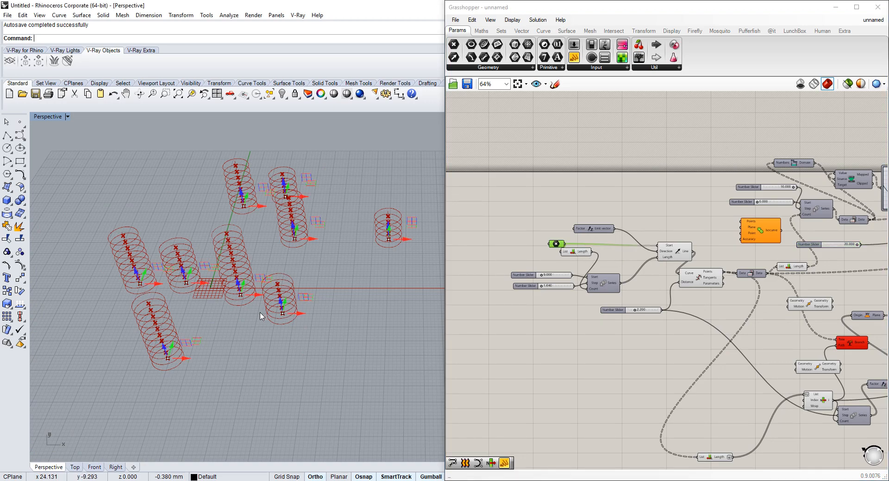
scroll(234, 304, "up", 4)
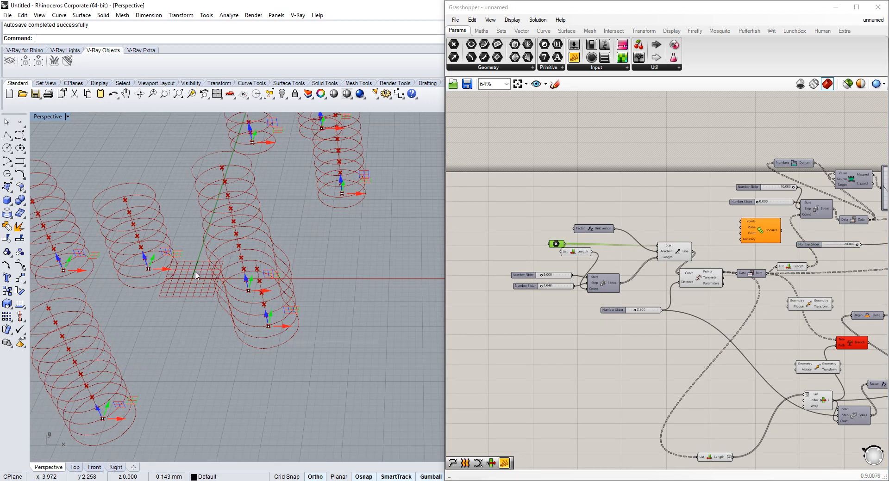
scroll(307, 246, "down", 5)
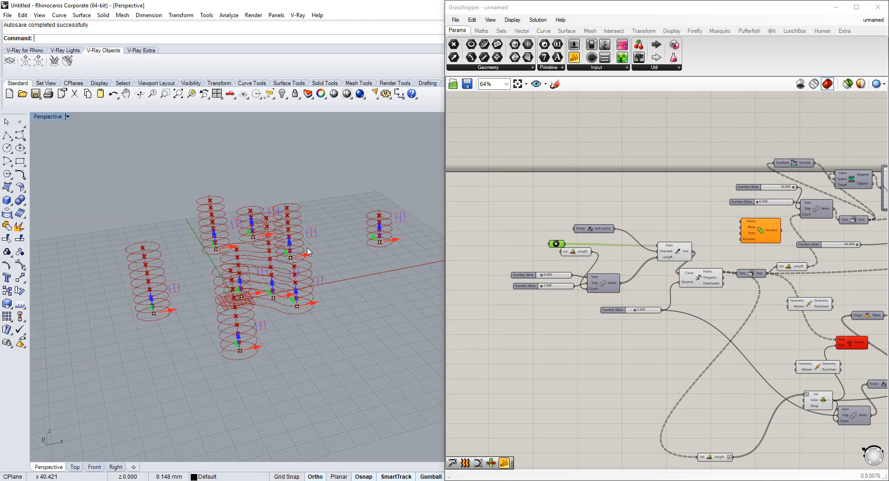
scroll(308, 252, "up", 5)
scroll(610, 224, "down", 5)
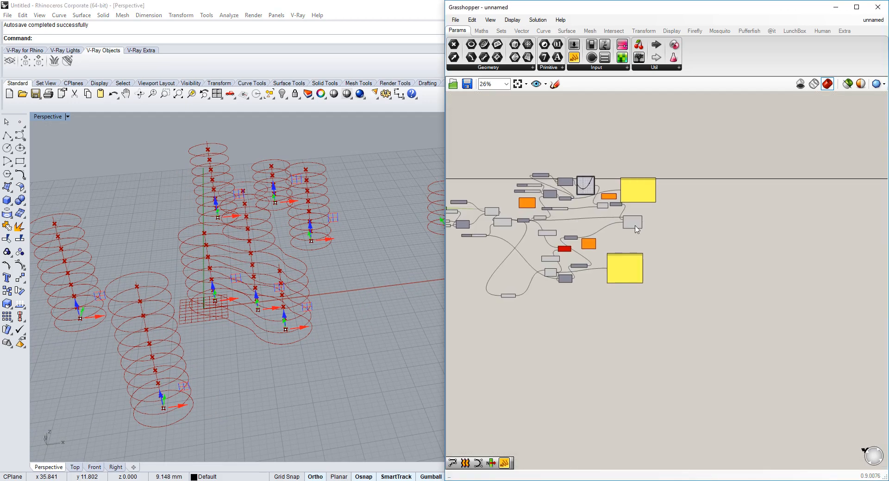
- Add an Extrude component beside MetaBall and feed the Isocurve output into its Base
scroll(636, 227, "up", 8)
double_click(614, 234)
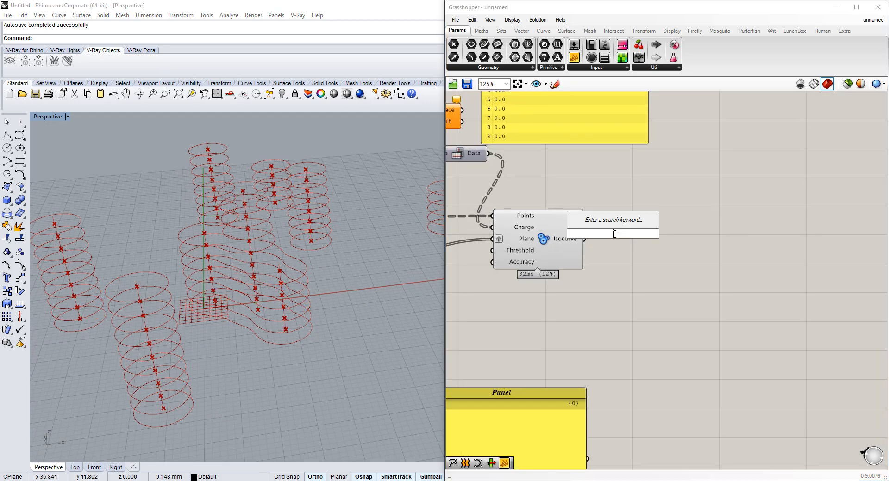
type("ext")
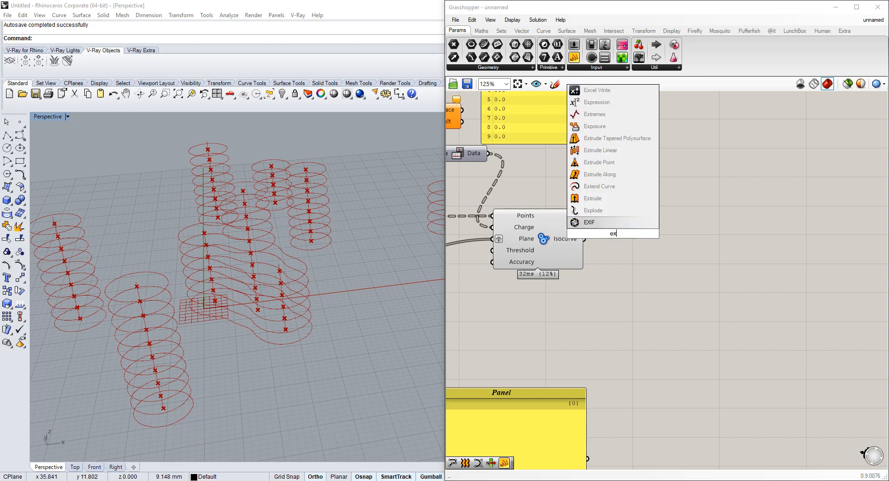
left_click(595, 210)
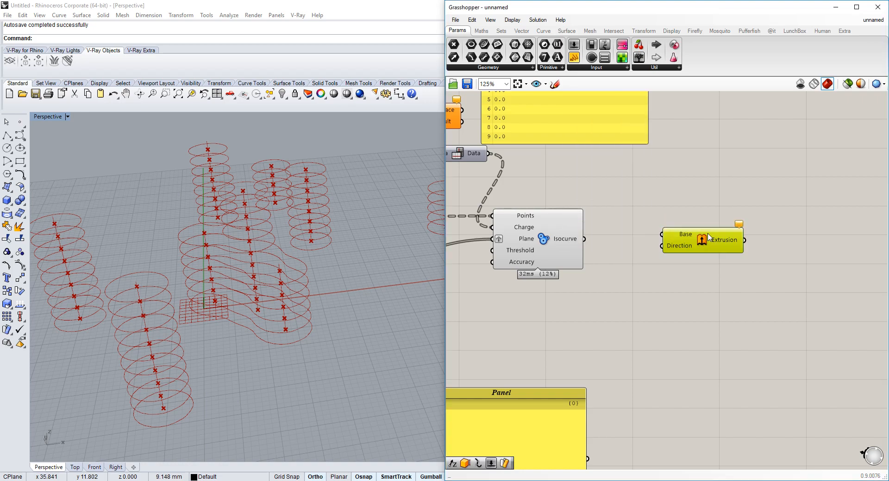
left_click_drag(583, 239, 501, 243)
- Add a Unit Z vector with its Factor driven by the 2.200 slider and connect it to Extrude's Direction
double_click(647, 207)
type("z")
left_click(644, 199)
scroll(651, 209, "down", 3)
scroll(694, 207, "down", 4)
scroll(552, 218, "up", 5)
scroll(708, 203, "down", 2)
scroll(709, 179, "up", 2)
scroll(708, 199, "down", 1)
right_click_drag(800, 203, 651, 206)
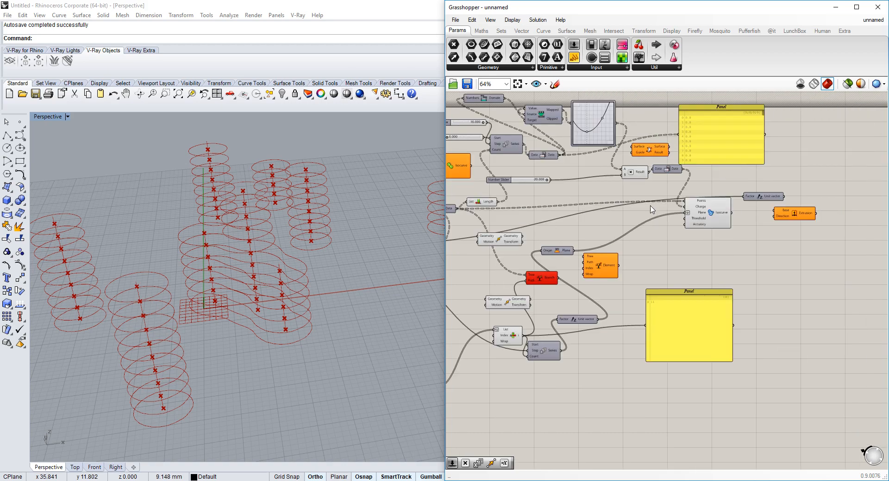
scroll(783, 201, "up", 3)
left_click_drag(750, 193, 682, 225)
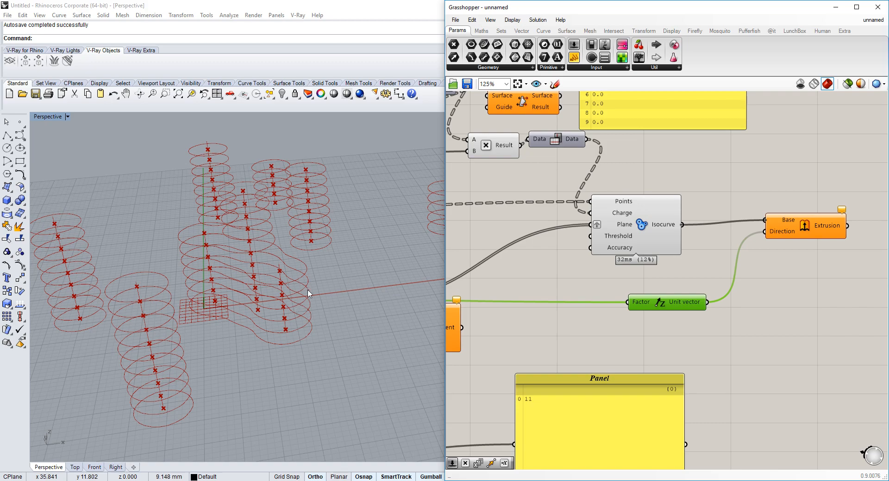
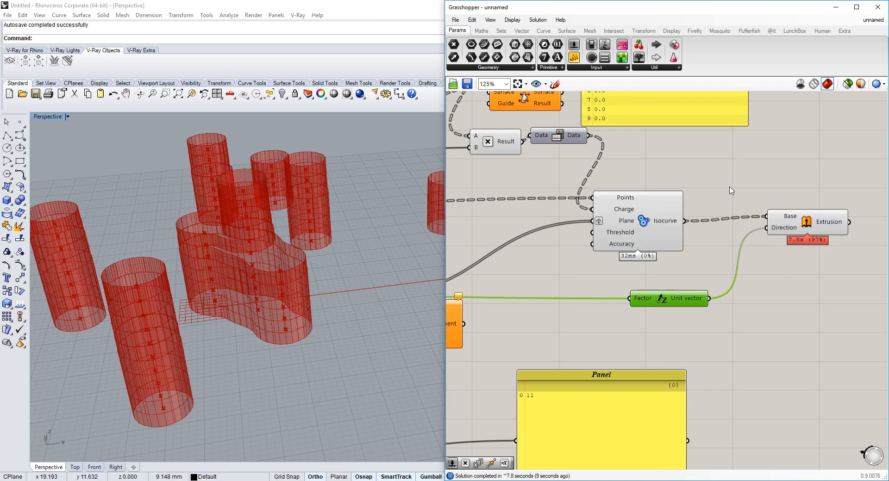
- Add a Rebuild Curve component above MetaBall and connect the Isocurve output to its Curve input
scroll(732, 194, "up", 2)
double_click(730, 187)
type("reb")
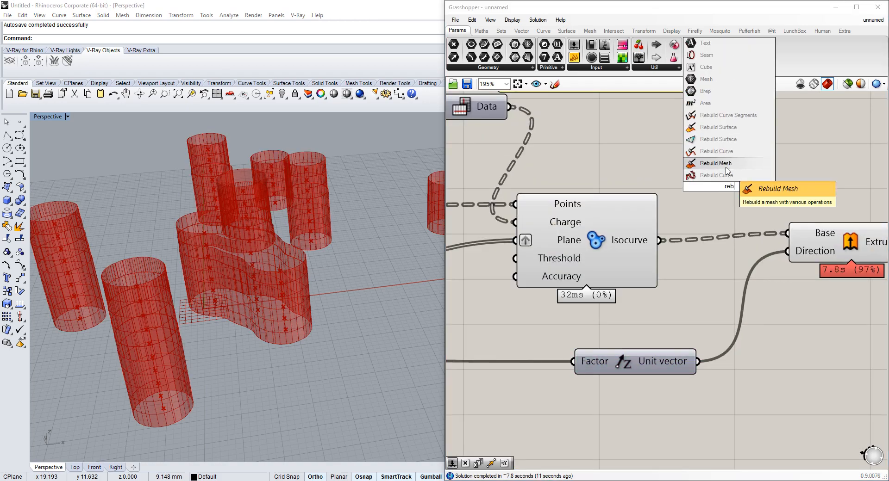
left_click(727, 175)
left_click_drag(659, 240, 670, 147)
left_click_drag(694, 204, 711, 182)
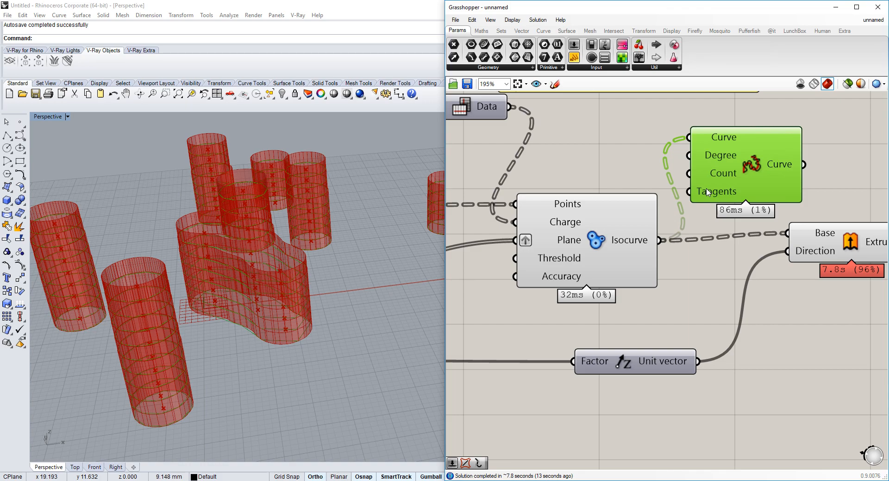
- Add a number slider set to 2 and connect it to Rebuild Curve's Degree input
double_click(596, 152)
type("2")
left_click(604, 143)
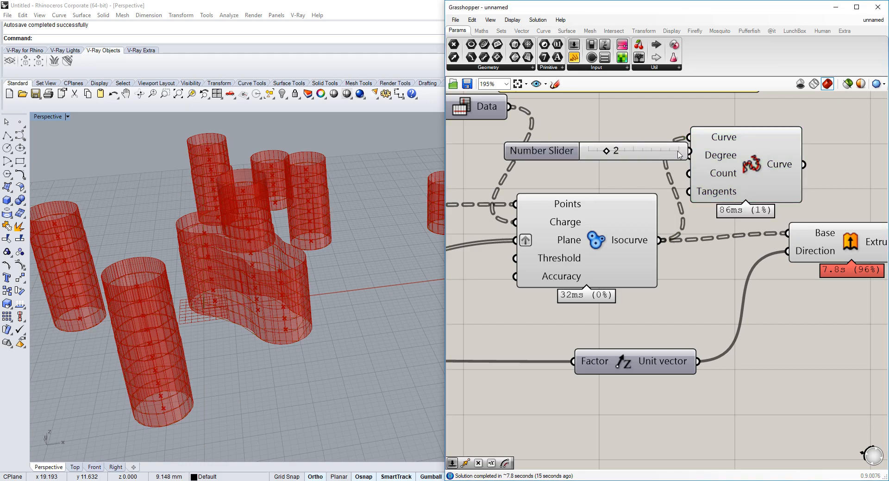
left_click_drag(694, 174, 694, 175)
right_click_drag(752, 174, 688, 177)
left_click_drag(689, 177, 733, 169)
left_click_drag(669, 186, 631, 155)
- Add a second number slider for Rebuild Curve's Count input and set it to 19
double_click(541, 113)
type("11")
left_click(551, 103)
left_click_drag(634, 112, 670, 169)
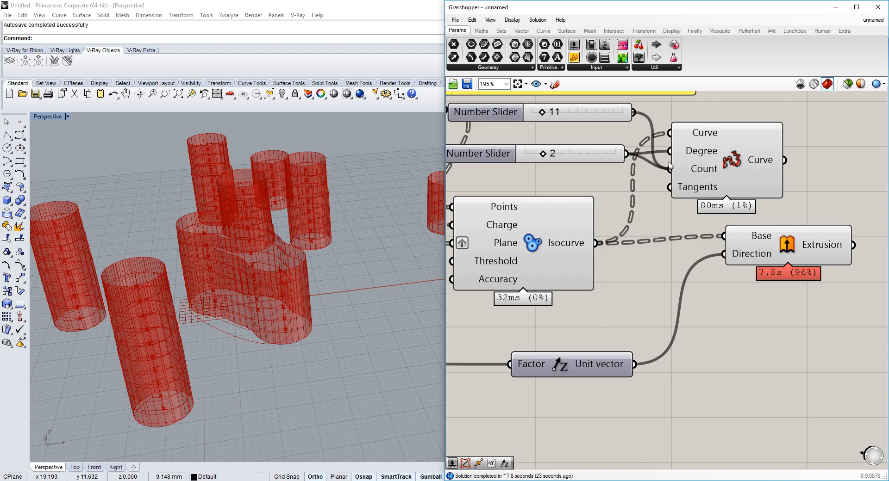
left_click_drag(540, 113, 549, 113)
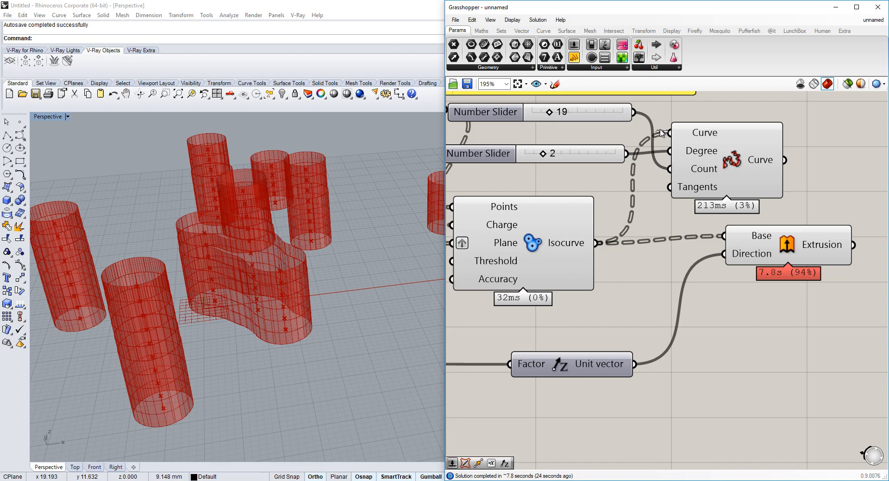
- Feed the rebuilt curves into Extrude's Base instead of the raw isocurves, and inspect the extruded floors in Rhino
left_click_drag(783, 160, 724, 236)
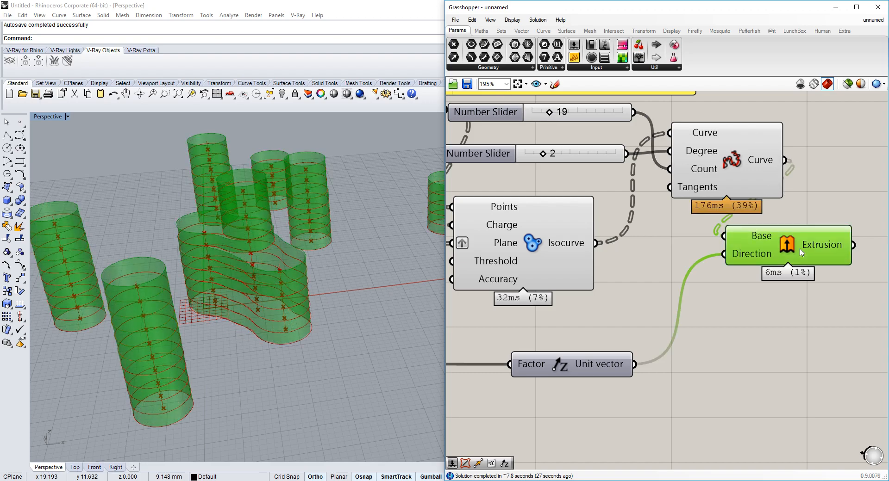
right_click_drag(415, 210, 398, 167)
scroll(271, 257, "up", 7)
right_click_drag(269, 253, 311, 277)
scroll(280, 271, "down", 7)
scroll(330, 282, "up", 5)
scroll(247, 285, "down", 4)
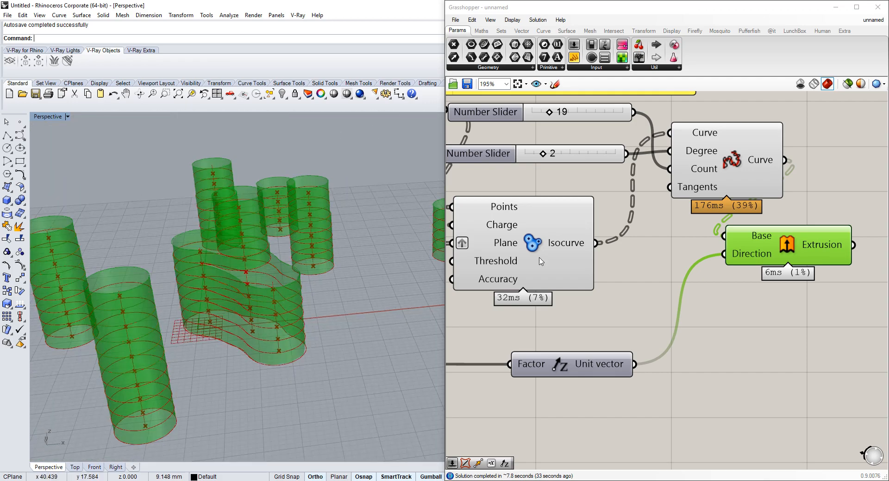
- Add a Boundary Surfaces component fed by the rebuilt curves and view the resulting floor caps
right_click_drag(885, 239, 708, 247)
double_click(743, 198)
type("bound")
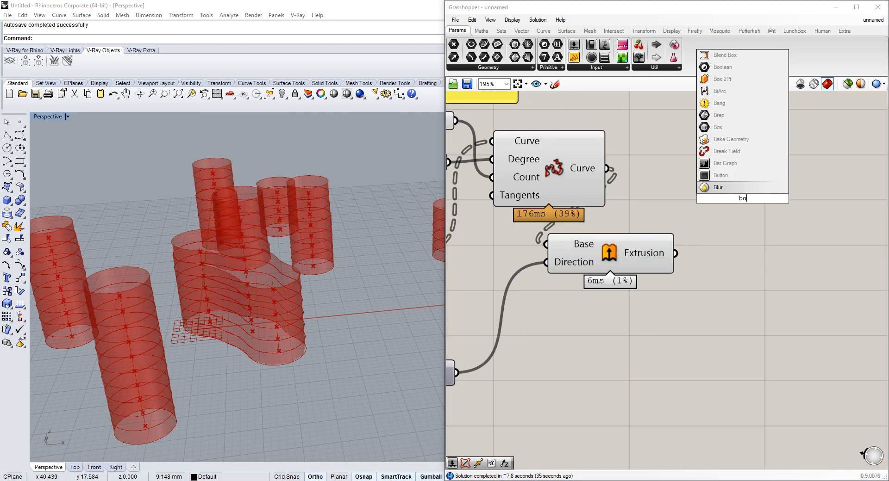
key("Return")
left_click_drag(608, 169, 727, 202)
left_click(727, 202)
right_click_drag(358, 230, 278, 224)
- Add a Move component and a Unit Z vector, connecting the boundary surfaces to Geometry and the vector to Motion
double_click(770, 150)
type("move")
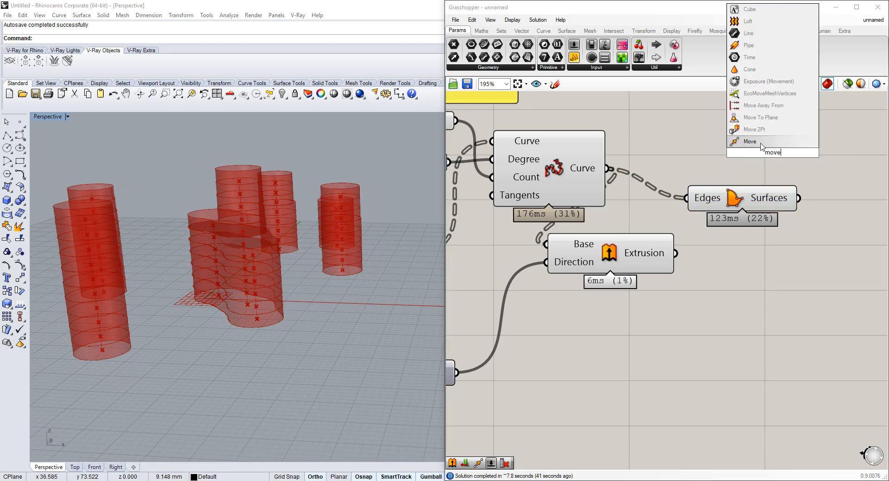
key("Return")
double_click(757, 255)
type("z")
key("Return")
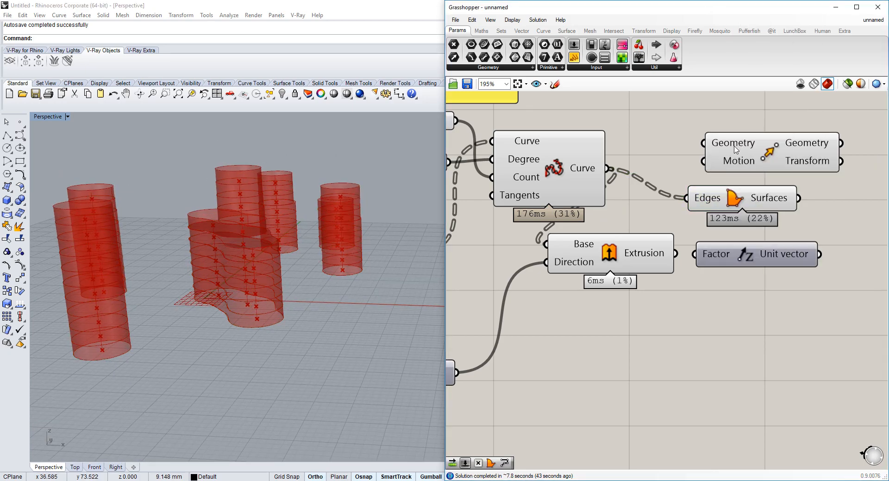
left_click_drag(728, 177, 704, 161)
left_click_drag(709, 144, 812, 164)
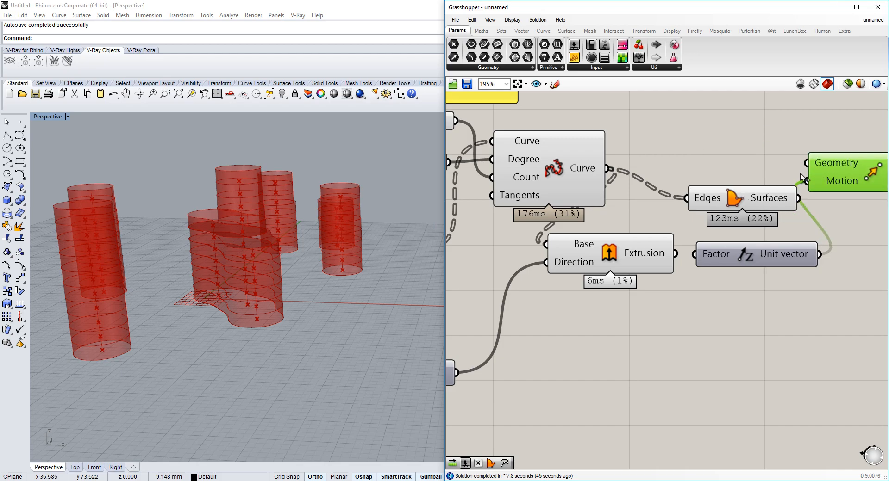
- Drive the Factor of Move's Unit Z vector with the 2.200 slider and check the raised caps in Rhino
scroll(790, 219, "down", 3)
scroll(736, 240, "down", 3)
left_click_drag(743, 239, 569, 264)
scroll(556, 241, "up", 1)
scroll(547, 264, "down", 1)
scroll(605, 261, "up", 4)
right_click_drag(273, 241, 353, 259)
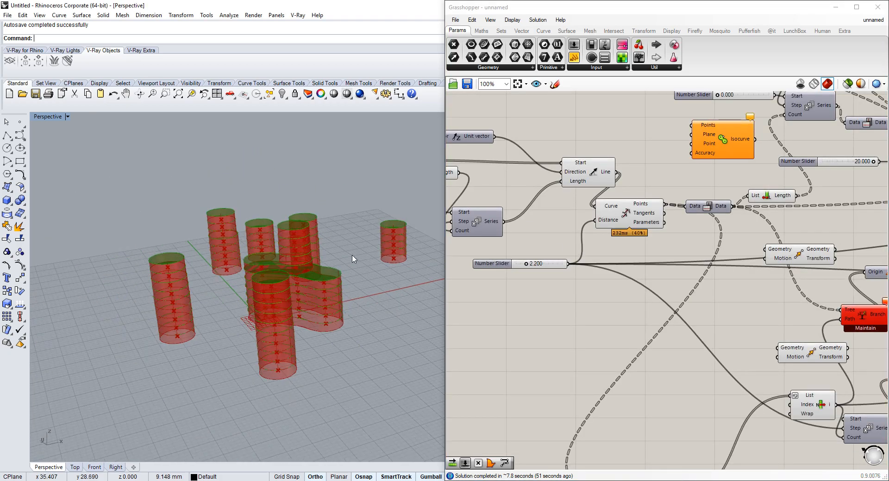
- Select the Point parameter and move the isolated front base point beside the central cluster so its stack merges
scroll(717, 271, "down", 3)
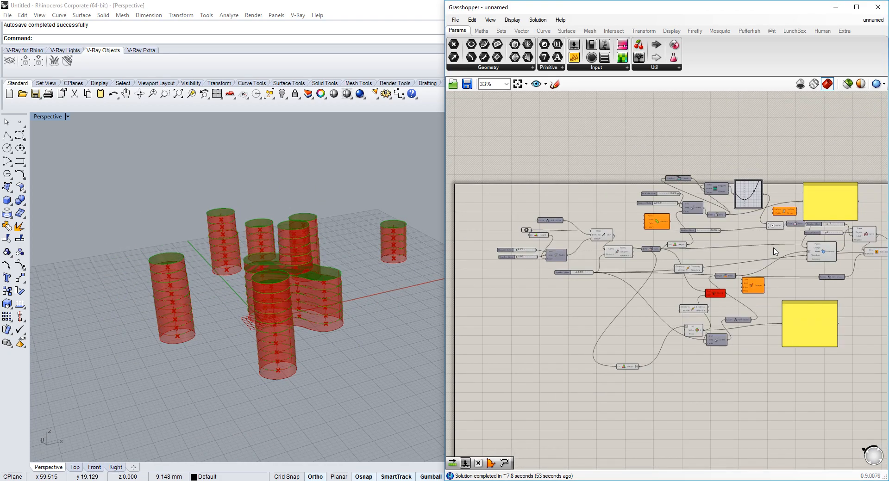
scroll(768, 238, "up", 3)
left_click_drag(831, 311, 598, 150)
left_click(671, 181)
scroll(672, 181, "down", 5)
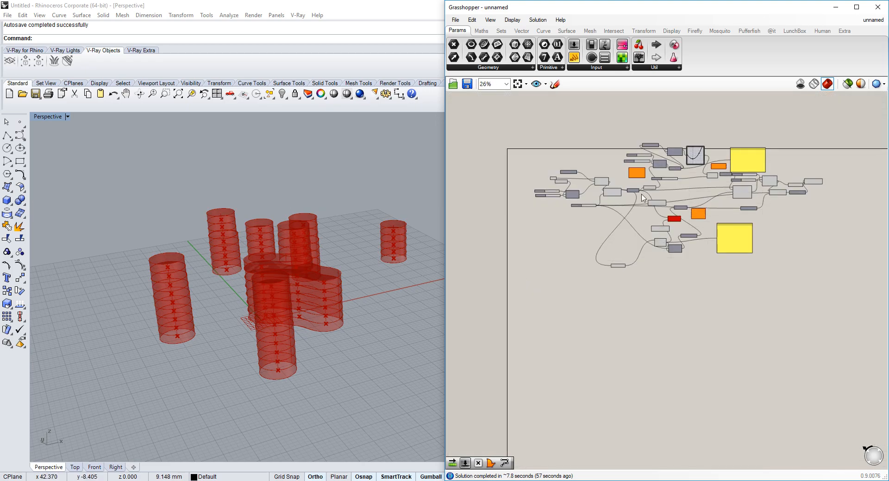
right_click(641, 194)
scroll(562, 174, "up", 5)
left_click(535, 186)
right_click_drag(330, 337, 238, 376)
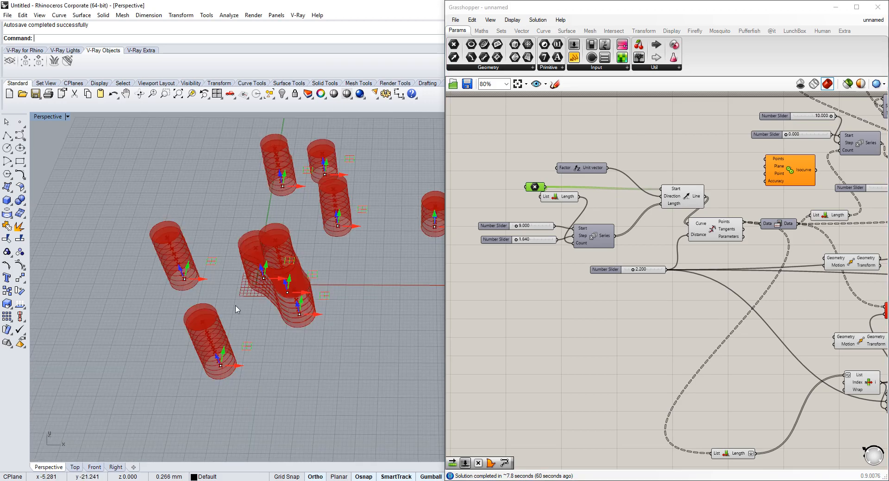
left_click_drag(249, 279, 249, 279)
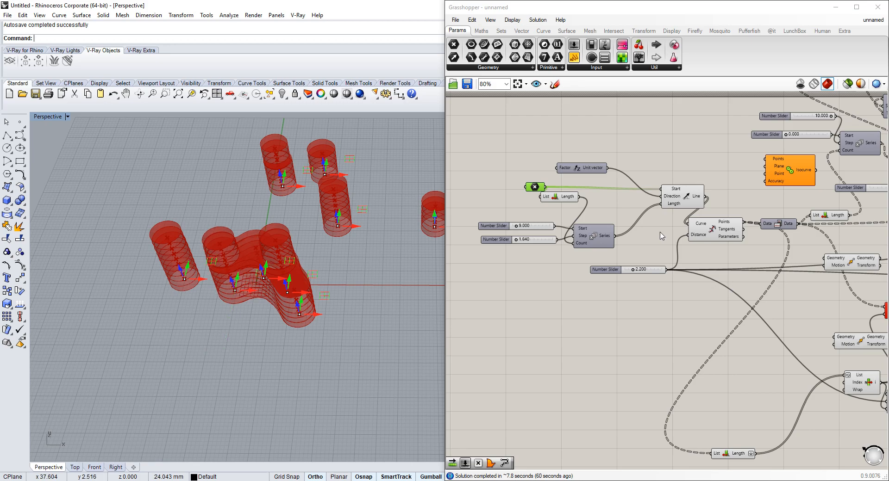
- Examine the rebuild, extrusion, boundary surface and move components at the end of the definition
scroll(676, 235, "down", 3)
right_click_drag(785, 259, 543, 258)
scroll(750, 234, "up", 3)
right_click_drag(750, 234, 743, 250)
scroll(775, 205, "up", 2)
left_click_drag(773, 202, 787, 226)
left_click(712, 290)
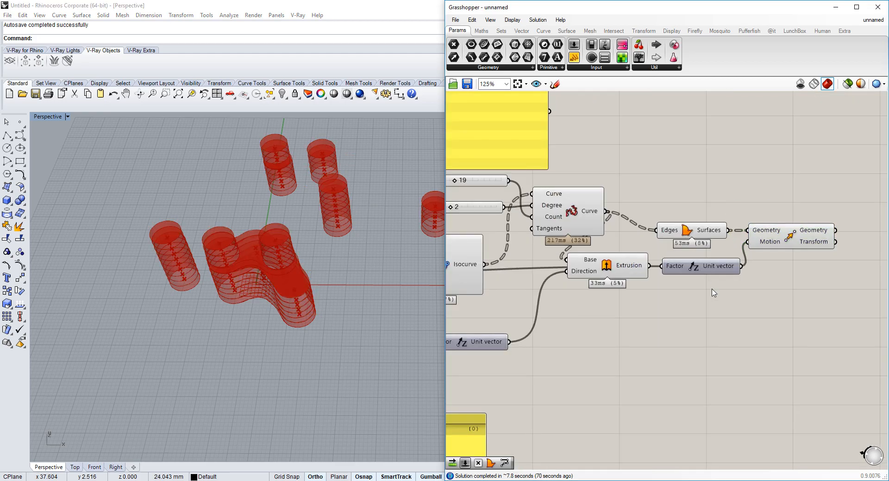
scroll(662, 349, "down", 3)
right_click_drag(662, 349, 785, 283)
left_click_drag(785, 283, 740, 194)
left_click(797, 267)
scroll(798, 267, "up", 2)
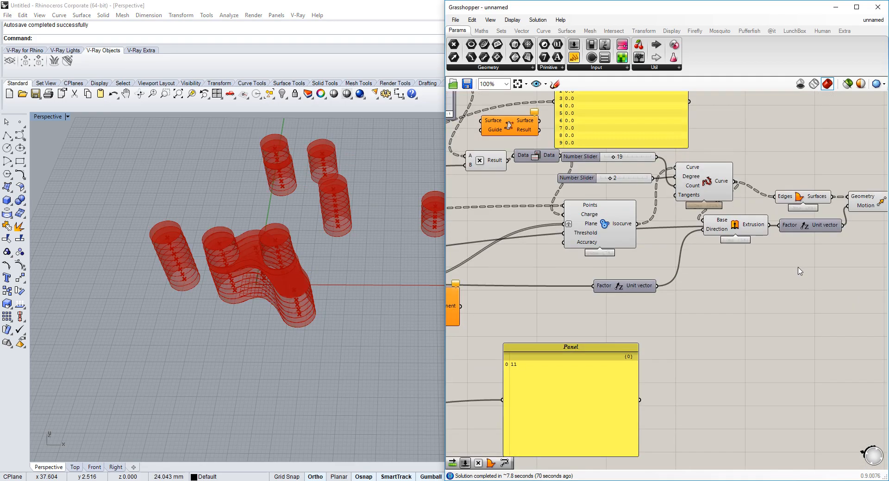
- Bake the Boundary Surfaces, Extrude and Move components together into Rhino
right_click_drag(814, 211, 774, 210)
left_click(772, 198)
left_click(708, 226, "shift")
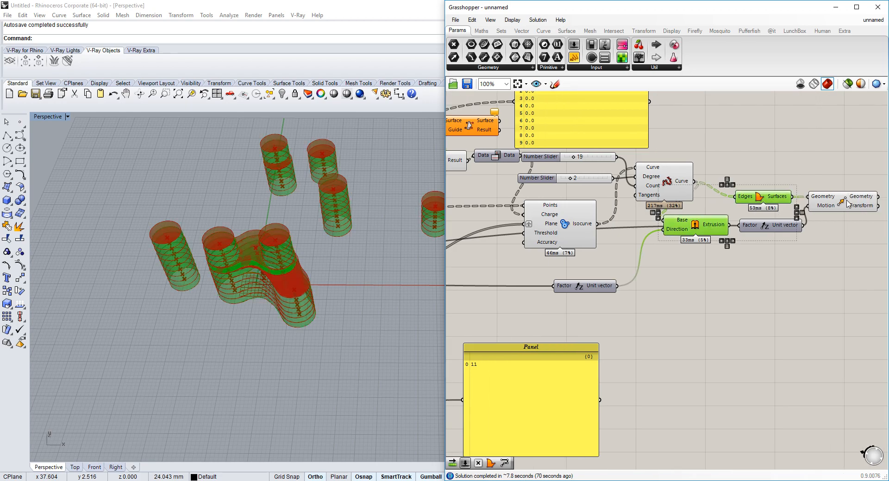
left_click(845, 200, "shift")
middle_click(843, 201)
left_click(857, 218)
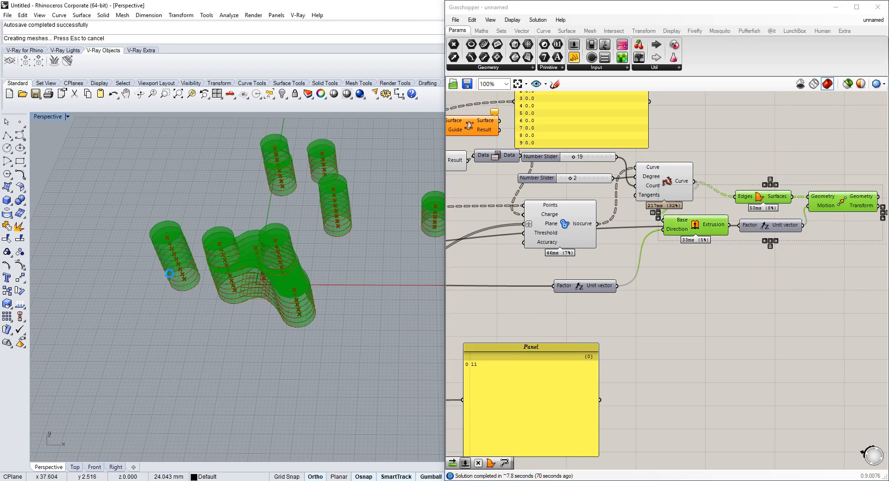
- Place a V-Ray infinite plane at the base of the baked towers and adjust its height slightly
scroll(258, 252, "down", 2)
scroll(258, 270, "up", 3)
right_click_drag(258, 269, 334, 195)
left_click(7, 59)
right_click_drag(344, 297, 321, 259)
left_click(317, 274)
left_click_drag(236, 249, 236, 243)
left_click(277, 310)
- Frame the towers in the perspective view and start a V-Ray render
scroll(277, 306, "up", 4)
right_click_drag(278, 208, 256, 229)
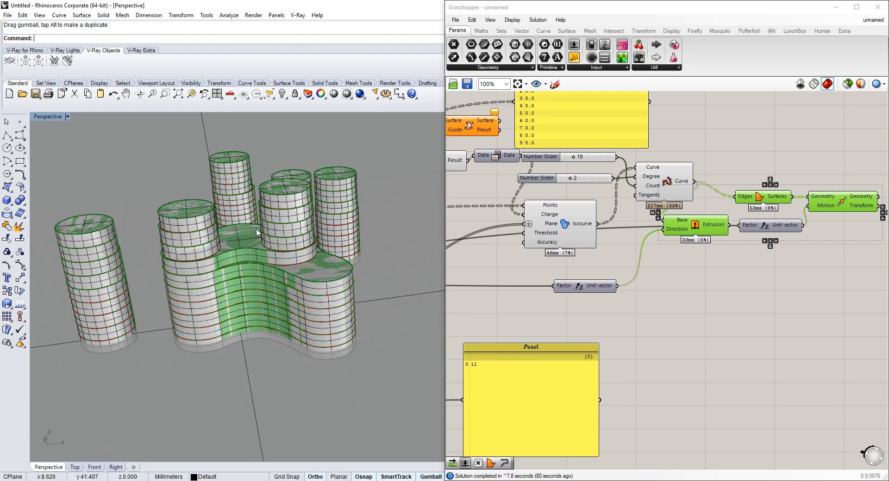
left_click(25, 50)
scroll(210, 211, "up", 6)
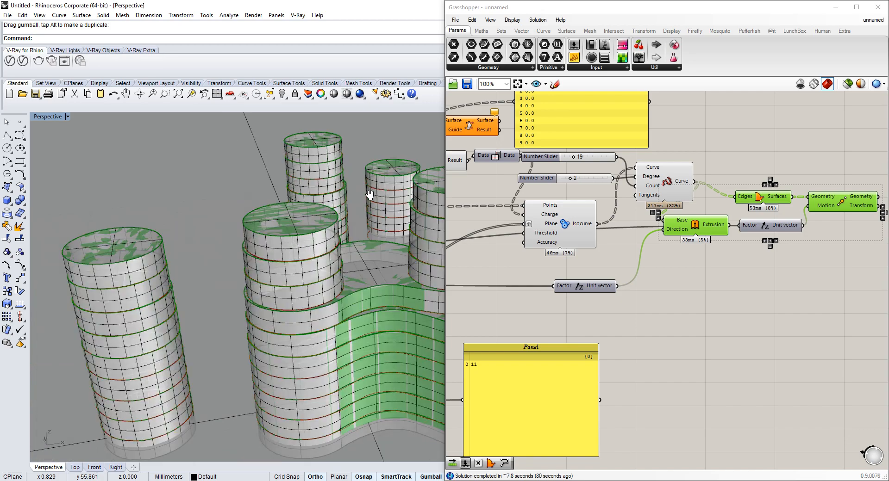
left_click(23, 61)
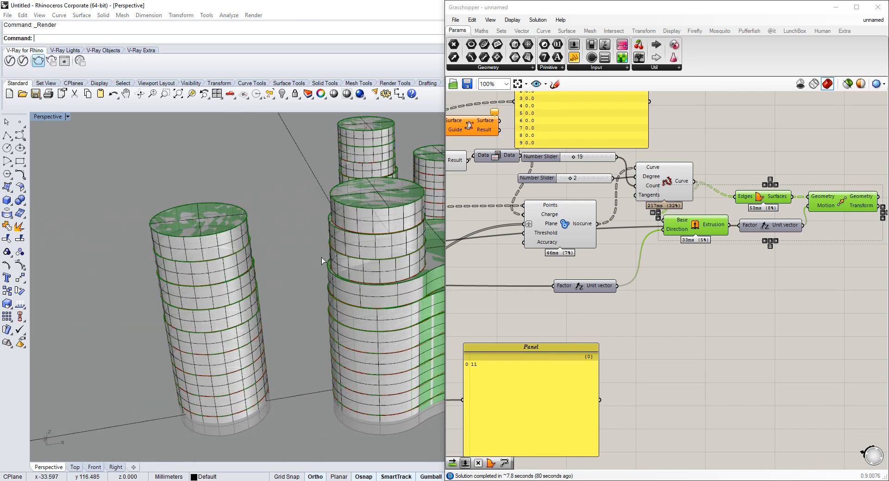
scroll(305, 252, "down", 3)
right_click_drag(305, 254, 195, 254, "shift")
scroll(276, 258, "up", 2)
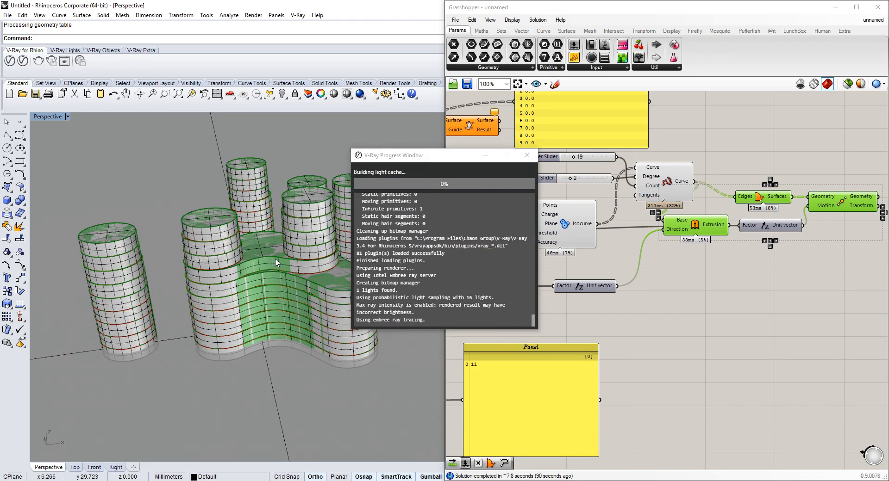
right_click_drag(276, 259, 150, 296, "shift")
- Open the V-Ray frame buffer and arrange it and the progress window so the render can be watched
left_click(65, 60)
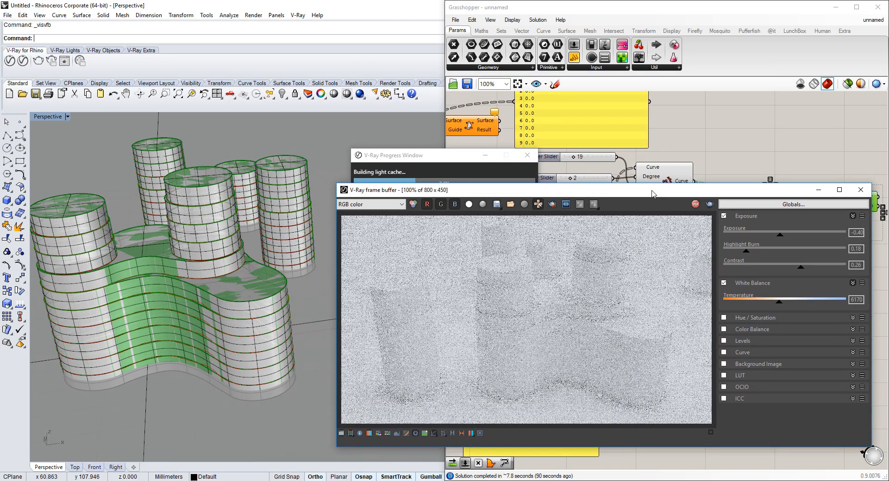
left_click(497, 154)
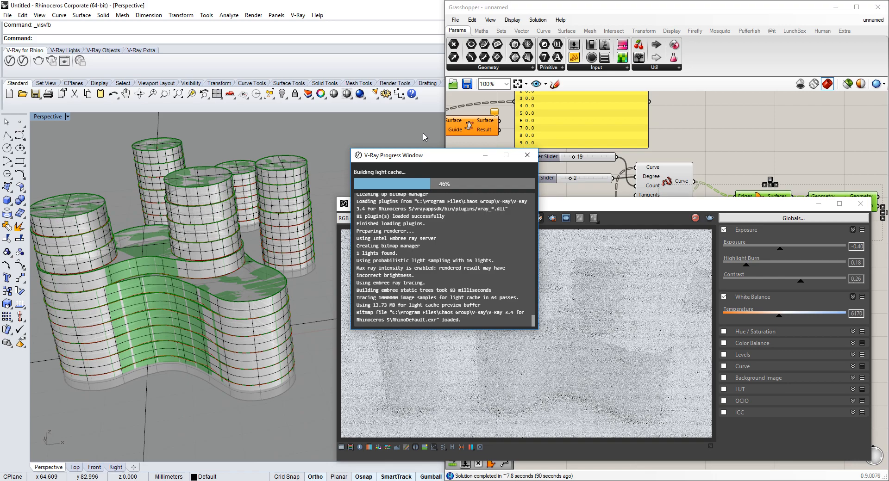
left_click_drag(422, 159, 234, 113)
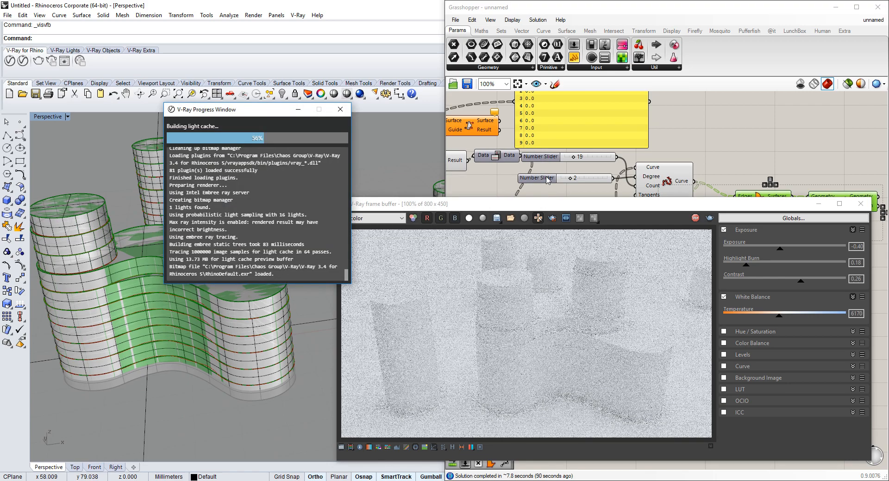
left_click(550, 206)
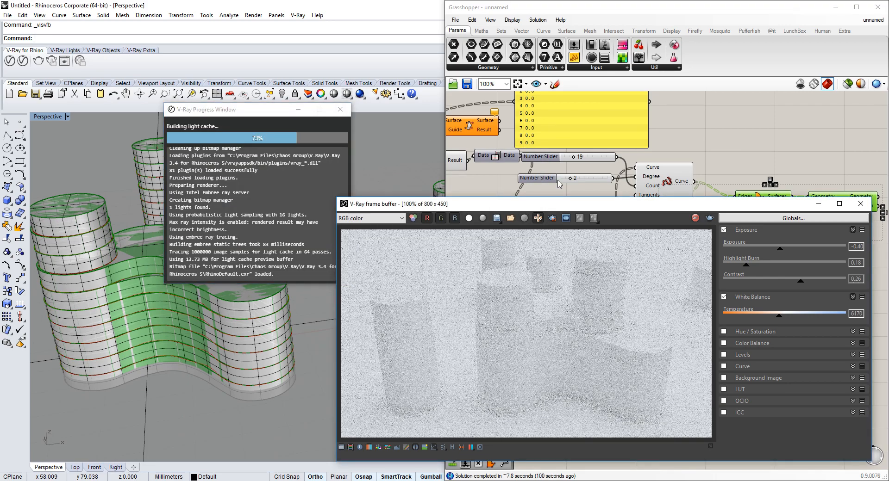
left_click_drag(559, 184, 538, 126)
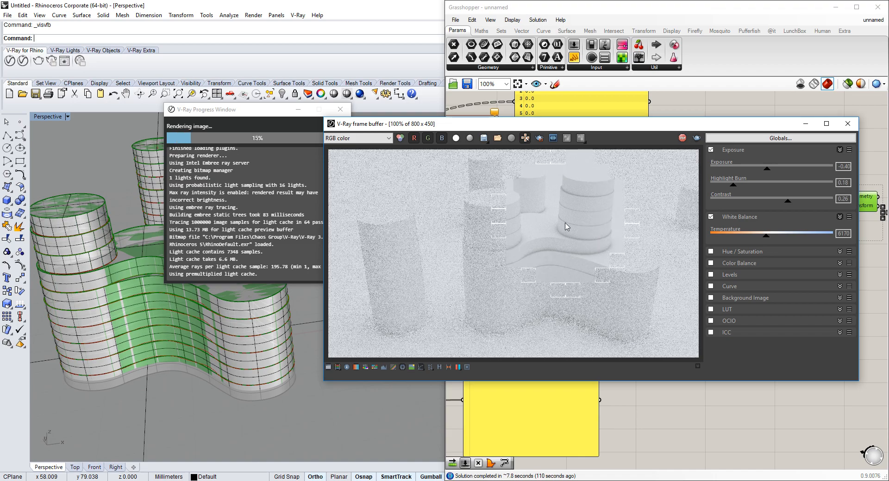
left_click_drag(545, 124, 547, 97)
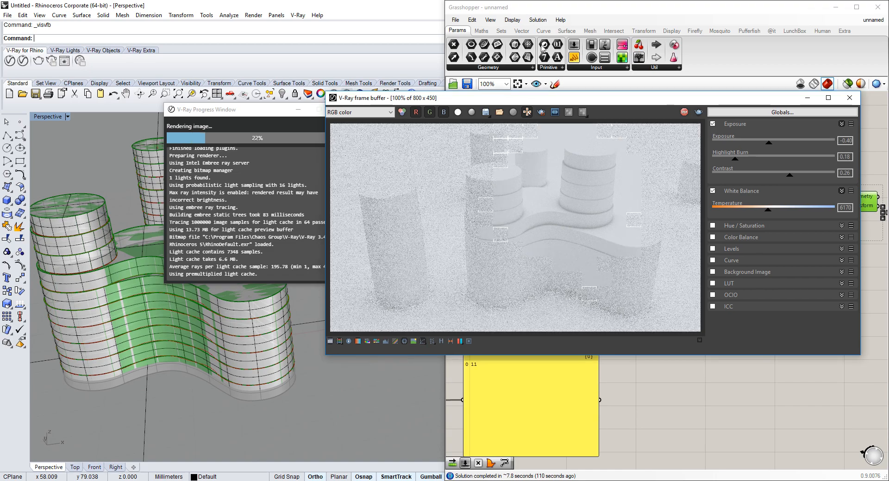